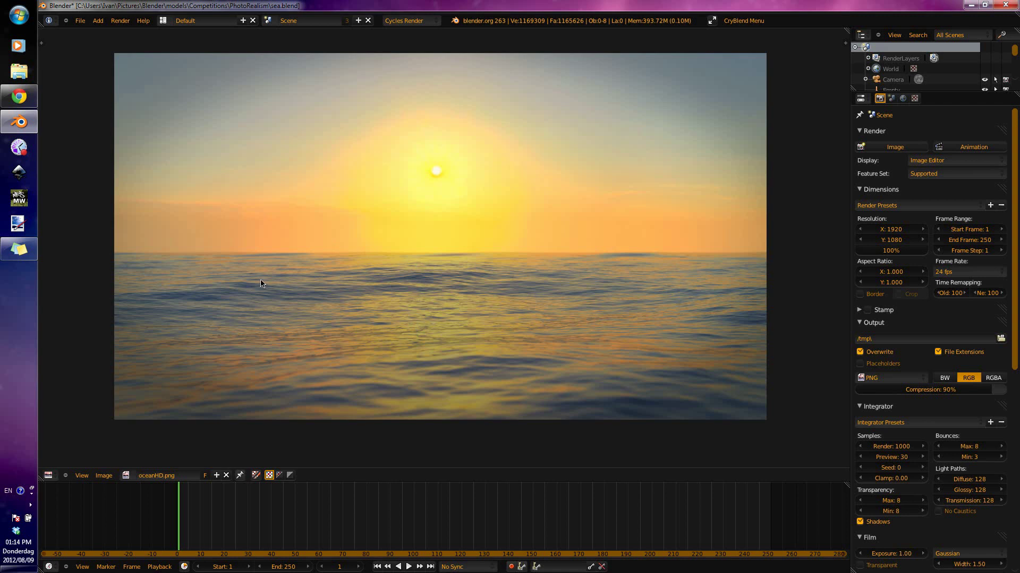
# Turn the sunset image area into a 3D viewport showing a low view across the sea planes.
pyautogui.moveTo(293, 276); pyautogui.dragTo(305, 293, button='middle')
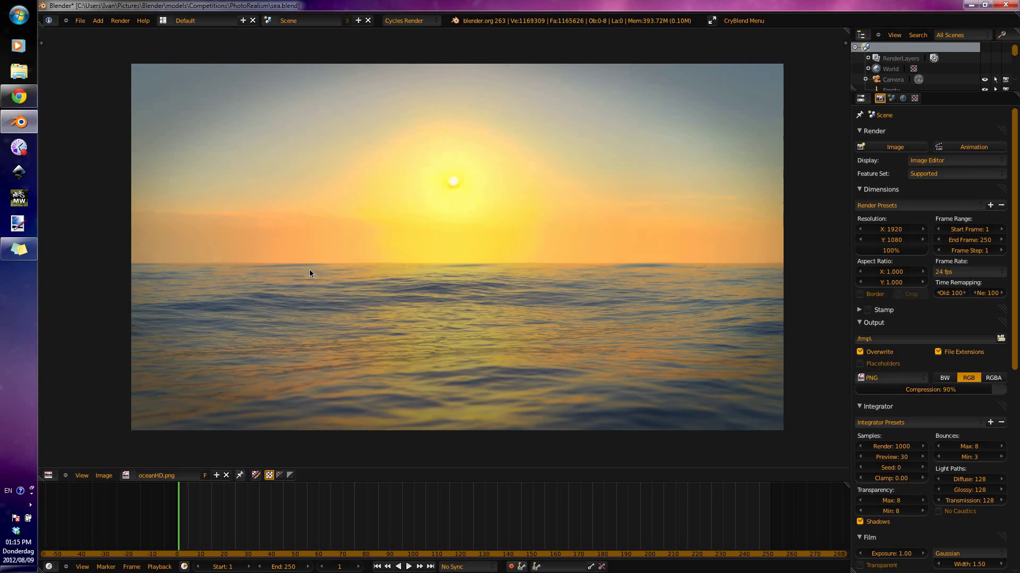
pyautogui.click(58, 479)
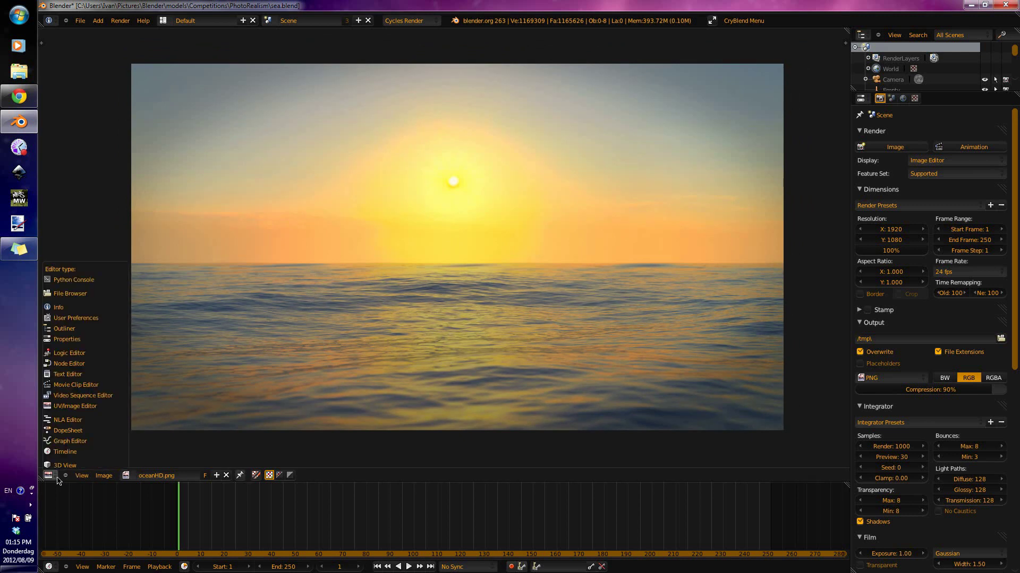
pyautogui.click(66, 464)
pyautogui.moveTo(296, 347); pyautogui.dragTo(660, 246, button='middle')
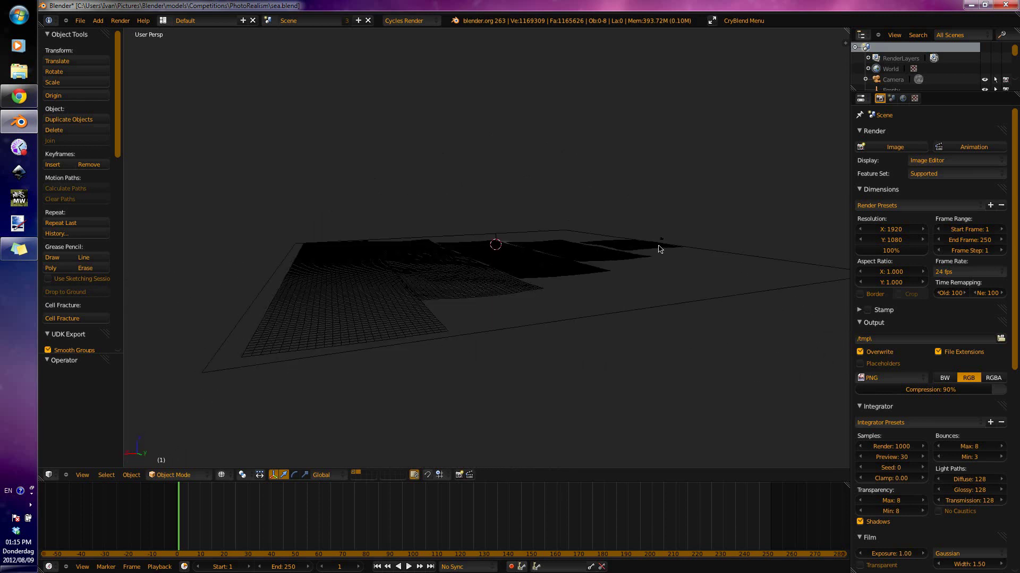
# Select the ocean tiles Plane.002 and Plane.003 and sea-bottom Plane.001, then return to the oceanHD.png render.
pyautogui.rightClick(600, 261)
pyautogui.rightClick(538, 276)
pyautogui.rightClick(542, 330)
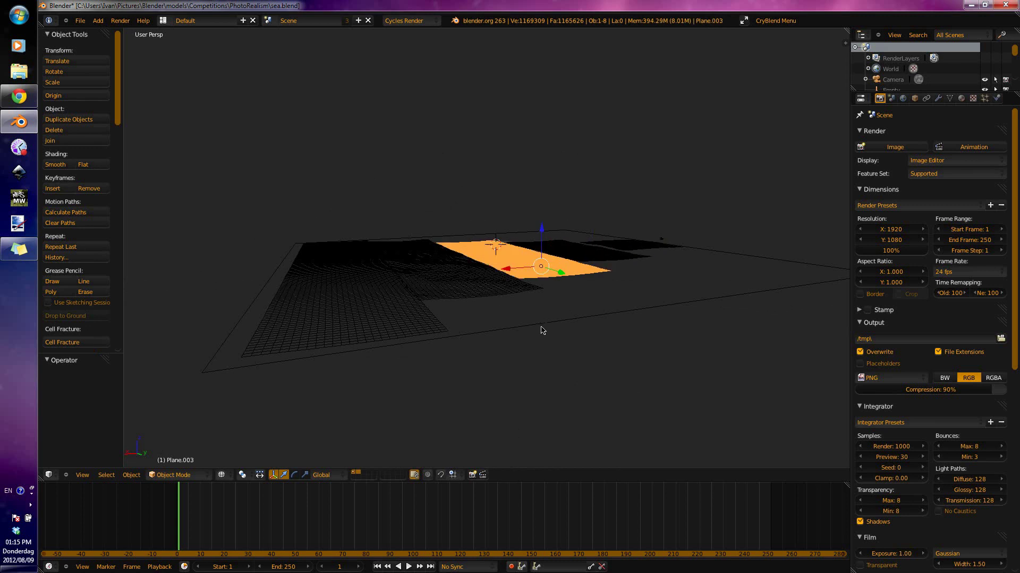
pyautogui.rightClick(670, 281)
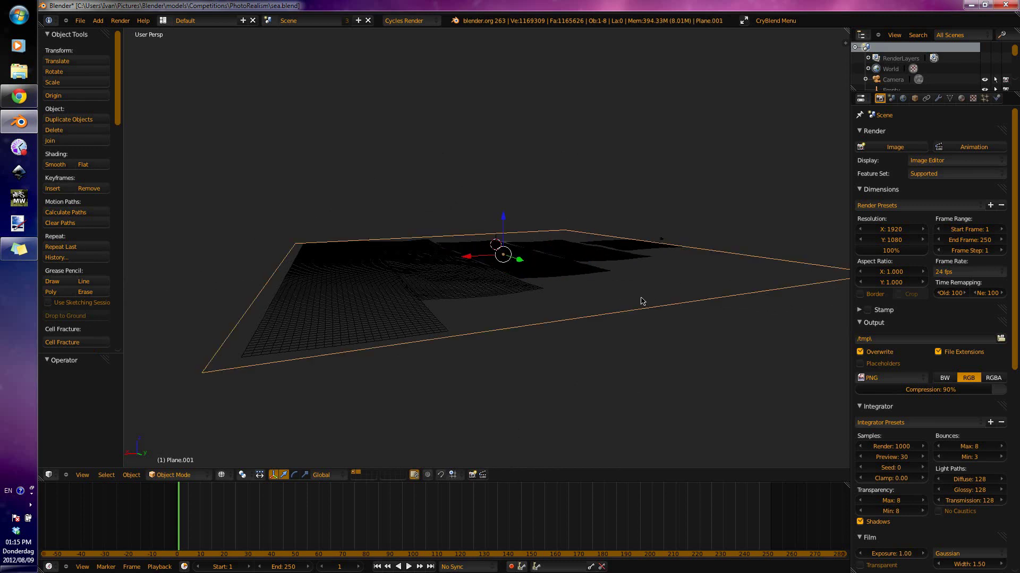
pyautogui.moveTo(661, 291); pyautogui.dragTo(286, 350, button='middle')
pyautogui.click(55, 476)
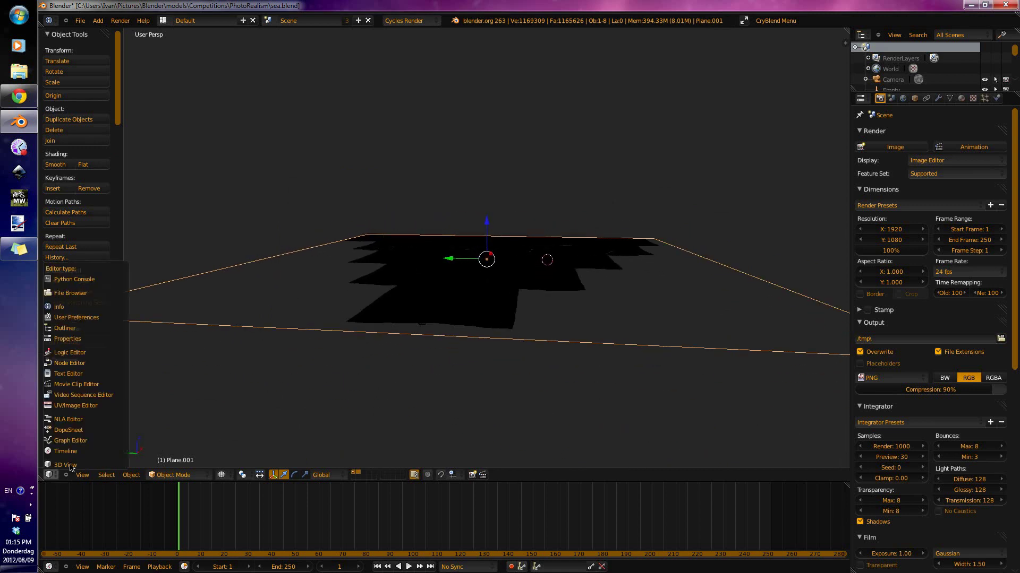
pyautogui.click(75, 406)
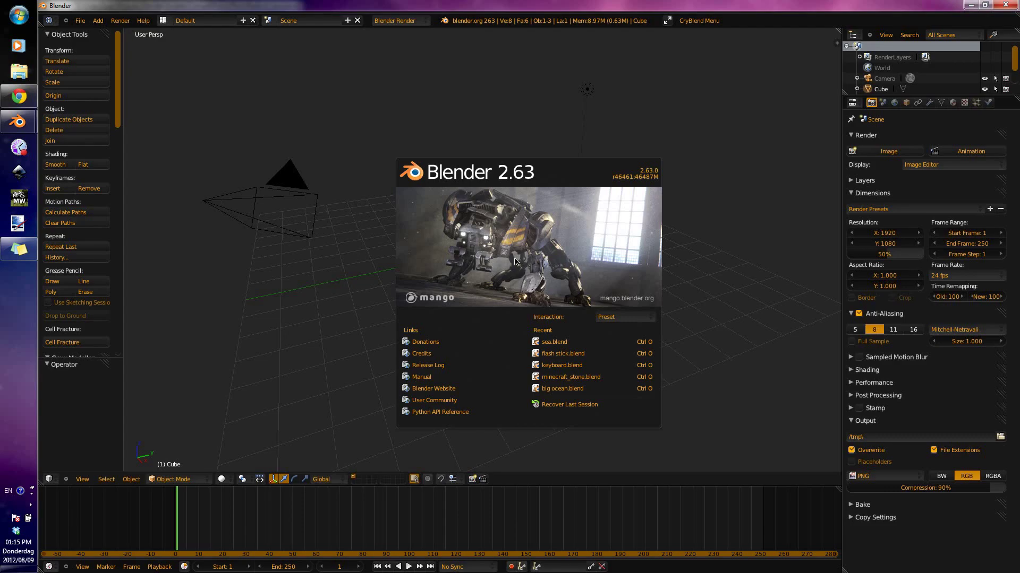
# Dismiss the splash and start Screencast Keys, grouping mouse and keys, with clicks shown as an icon.
pyautogui.click(555, 270)
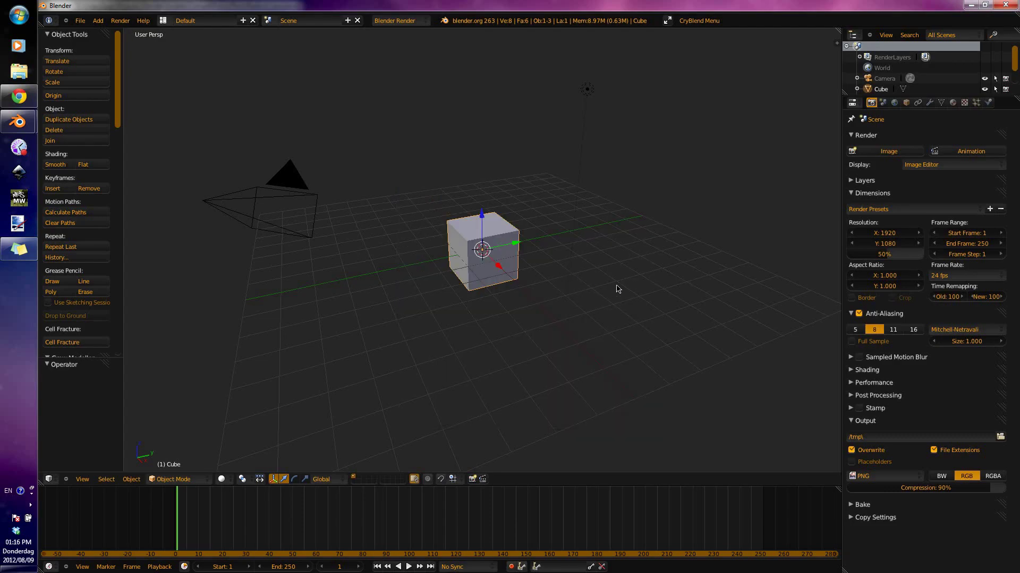
pyautogui.press('n')
pyautogui.scroll(-6, 785, 372)
pyautogui.click(782, 416)
pyautogui.click(791, 461)
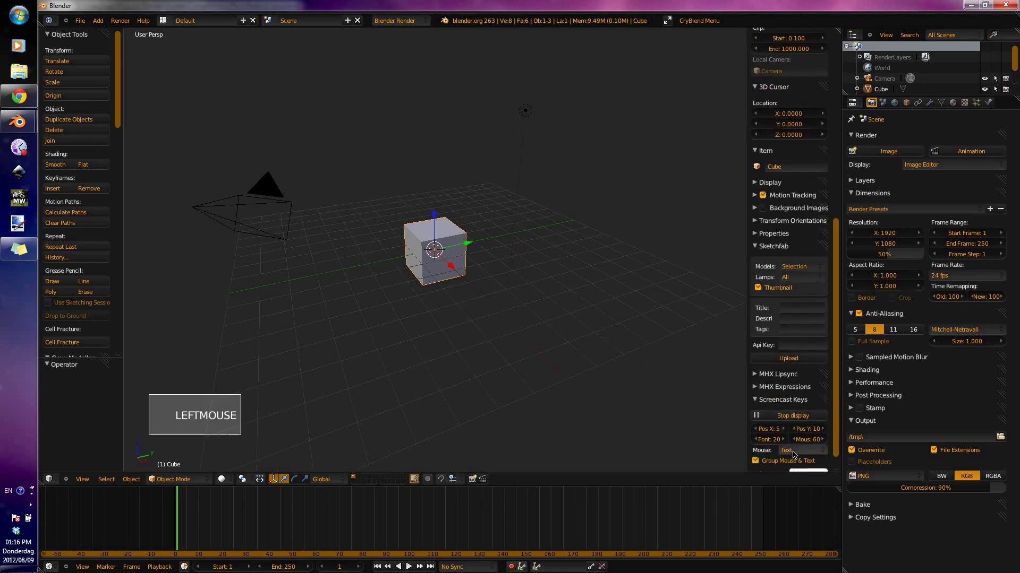
pyautogui.click(800, 450)
pyautogui.click(793, 429)
# Hide the side panel and open the cube's Modifiers tab with its Add Modifier list.
pyautogui.press('n')
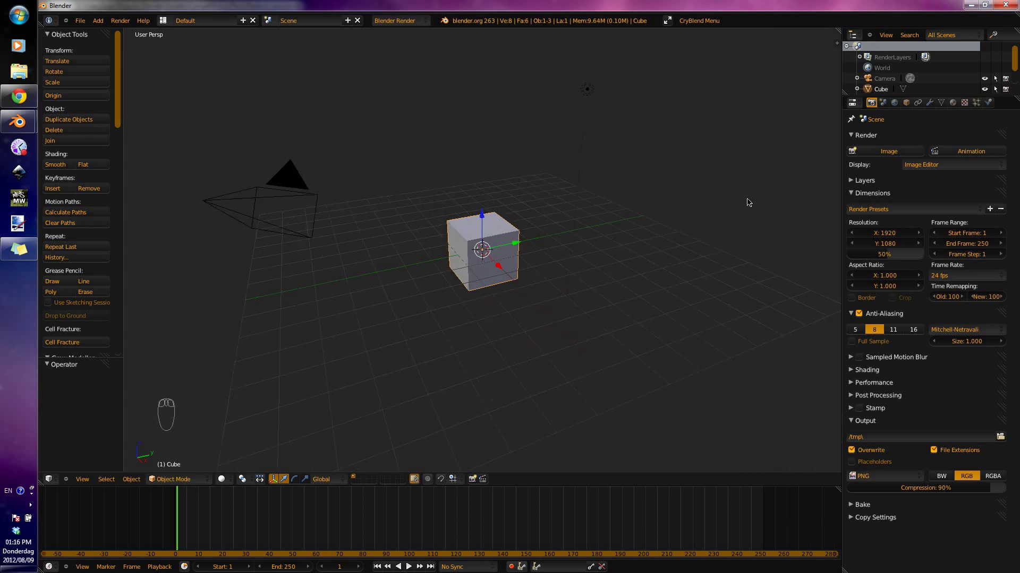
pyautogui.click(929, 103)
pyautogui.click(943, 138)
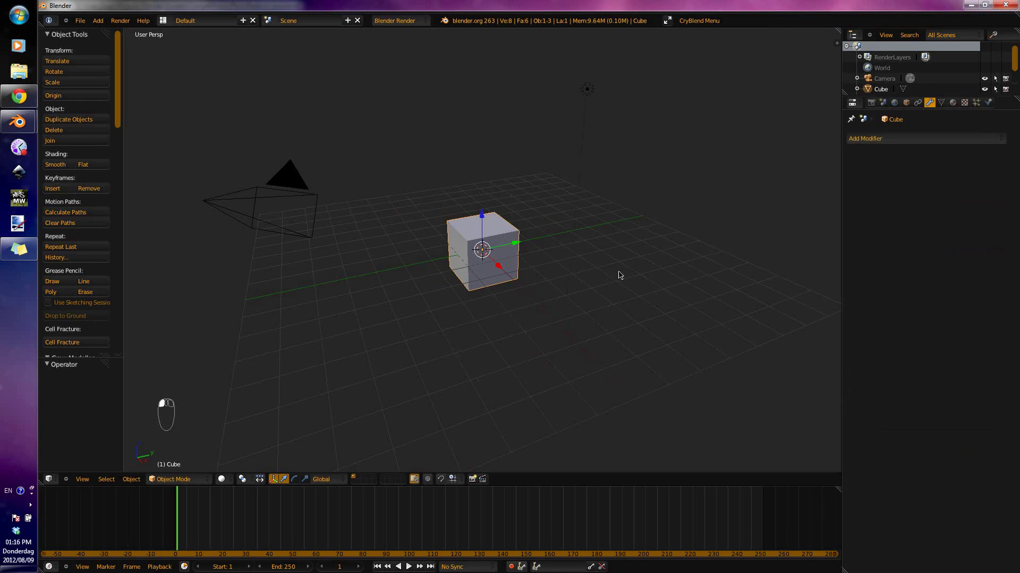
# Delete the default cube and add a plane at the origin.
pyautogui.press('x')
pyautogui.click(482, 228)
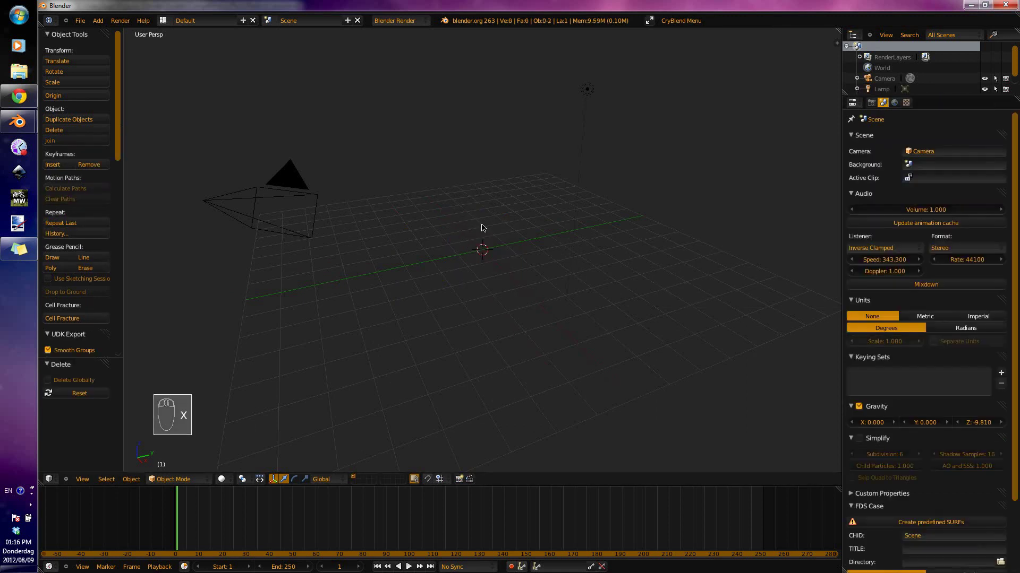
pyautogui.hotkey('shift', 'a')
pyautogui.click(511, 226)
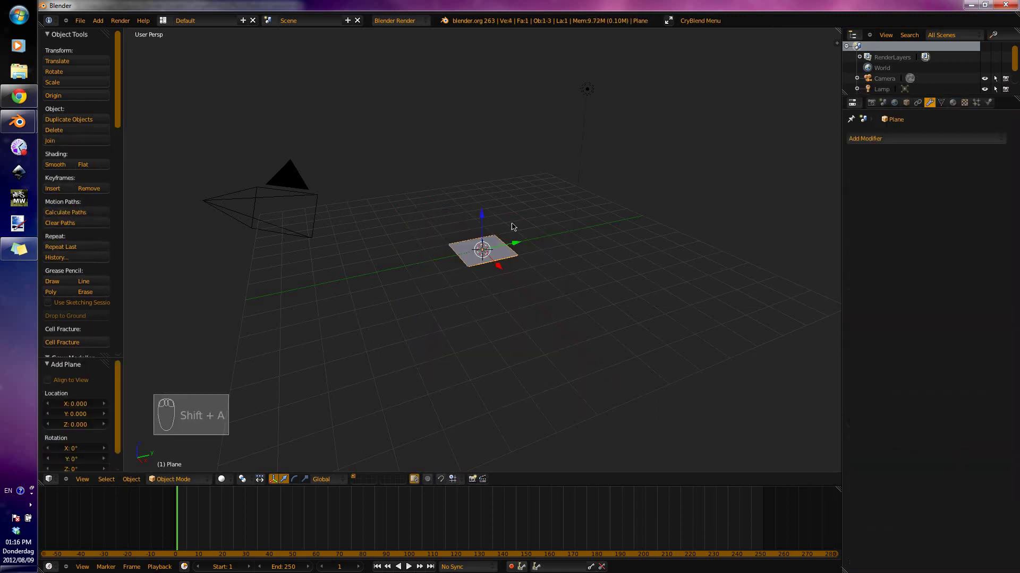
# Add an Ocean modifier to the new plane, turning it into a wavy surface.
pyautogui.click(996, 140)
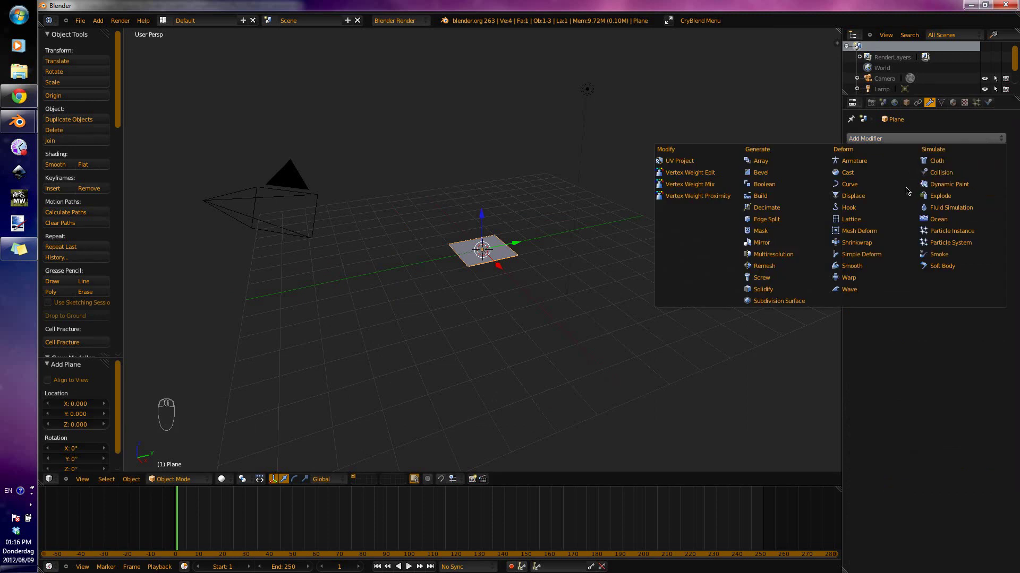
pyautogui.click(948, 219)
pyautogui.moveTo(583, 211)
pyautogui.mouseDown(button='middle')
pyautogui.moveTo(453, 222)
pyautogui.moveTo(230, 196)
pyautogui.moveTo(574, 220)
pyautogui.mouseUp(button='middle')
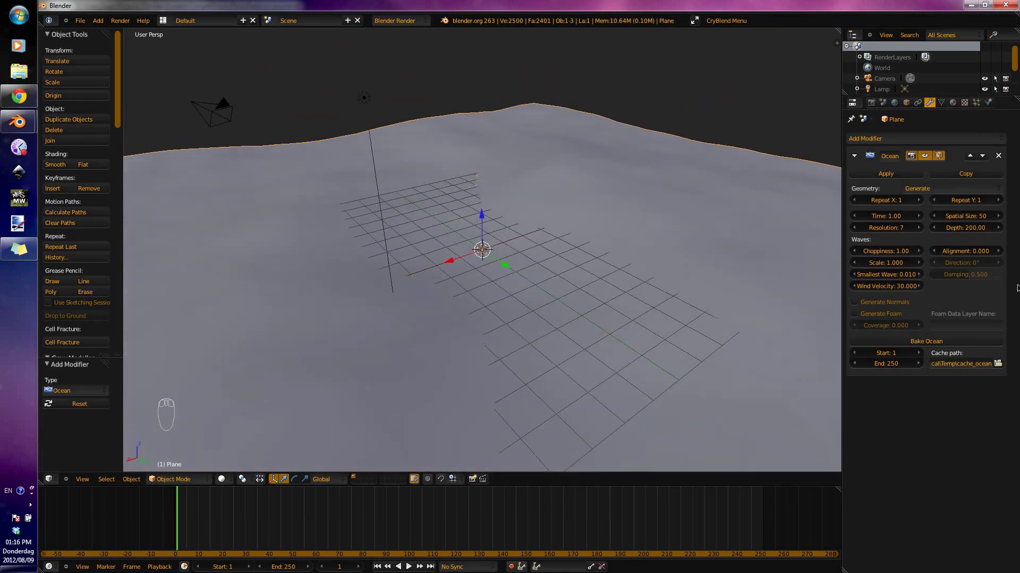
# Set the Ocean modifier to Spatial Size 20, Choppiness 2 and Scale 0.2, then start editing Resolution.
pyautogui.click(969, 217)
pyautogui.write('20')
pyautogui.press('Return')
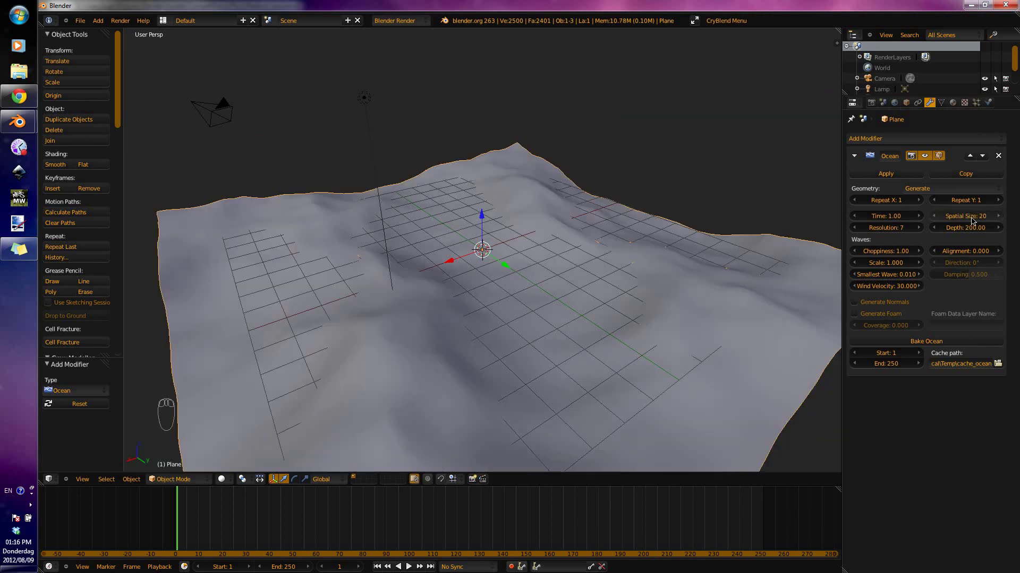
pyautogui.click(891, 252)
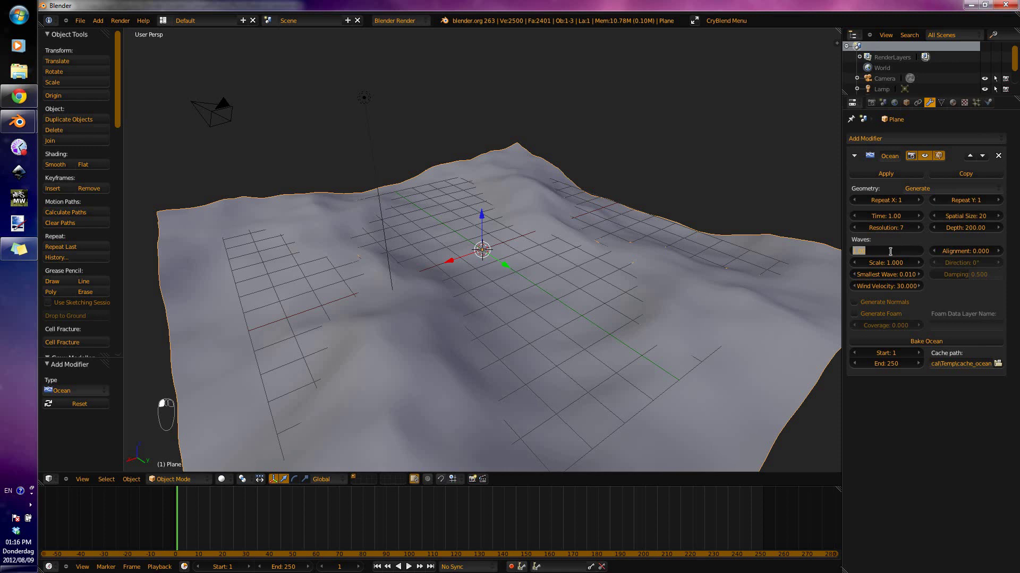
pyautogui.write('2')
pyautogui.press('Return')
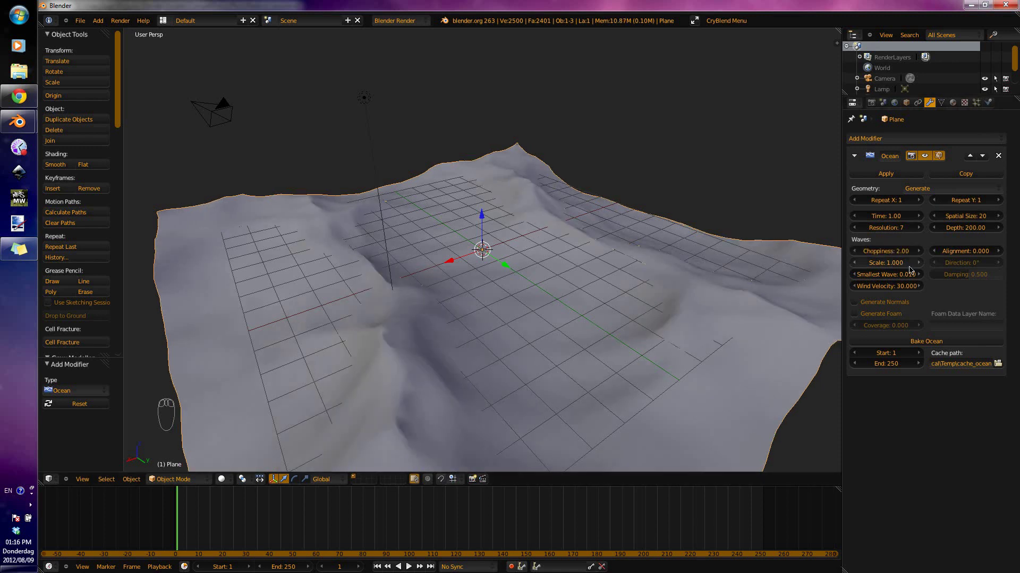
pyautogui.click(886, 262)
pyautogui.write('0.2')
pyautogui.press('Return')
pyautogui.moveTo(511, 273); pyautogui.dragTo(809, 299, button='middle')
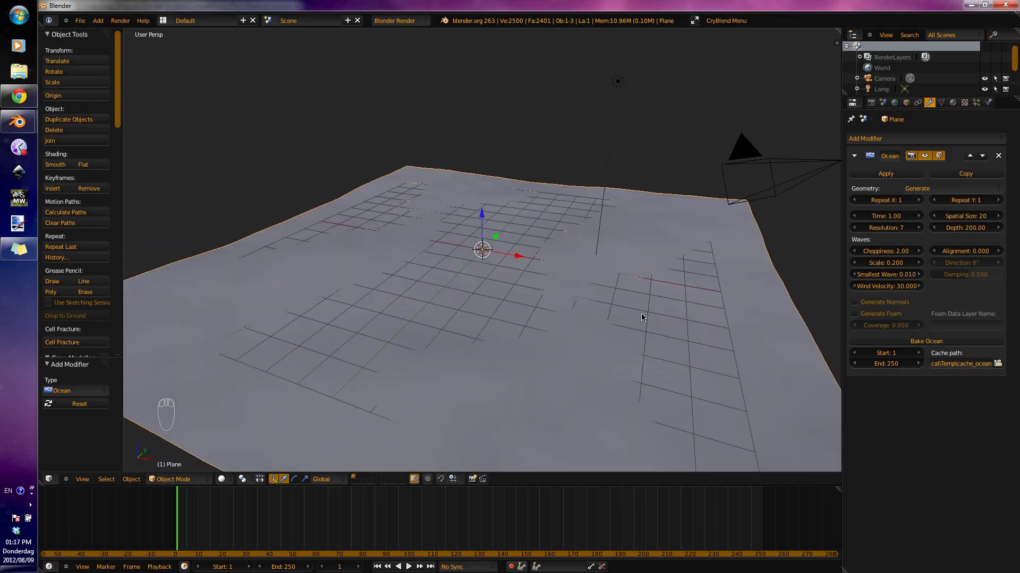
pyautogui.click(883, 228)
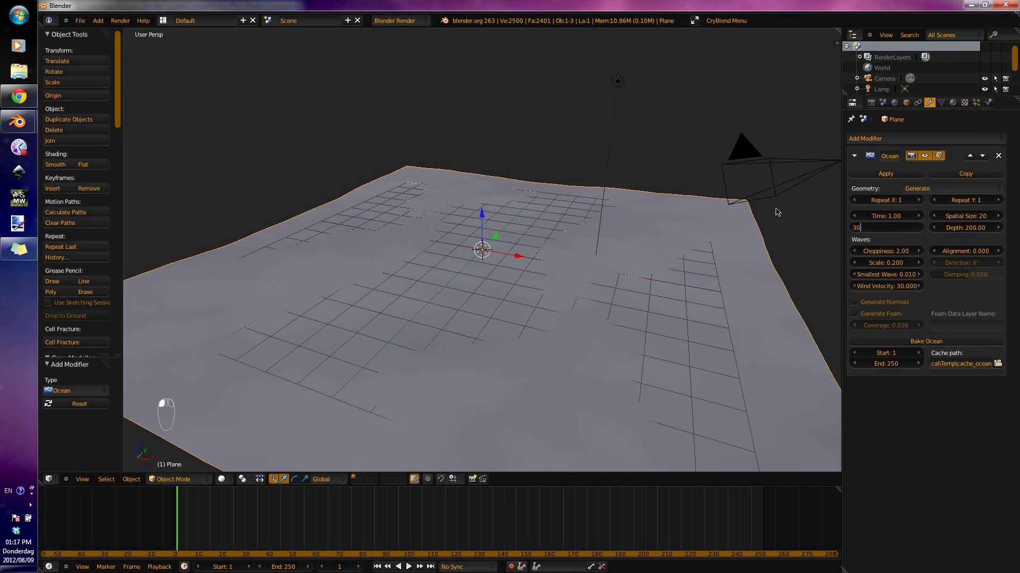
pyautogui.press('Return')
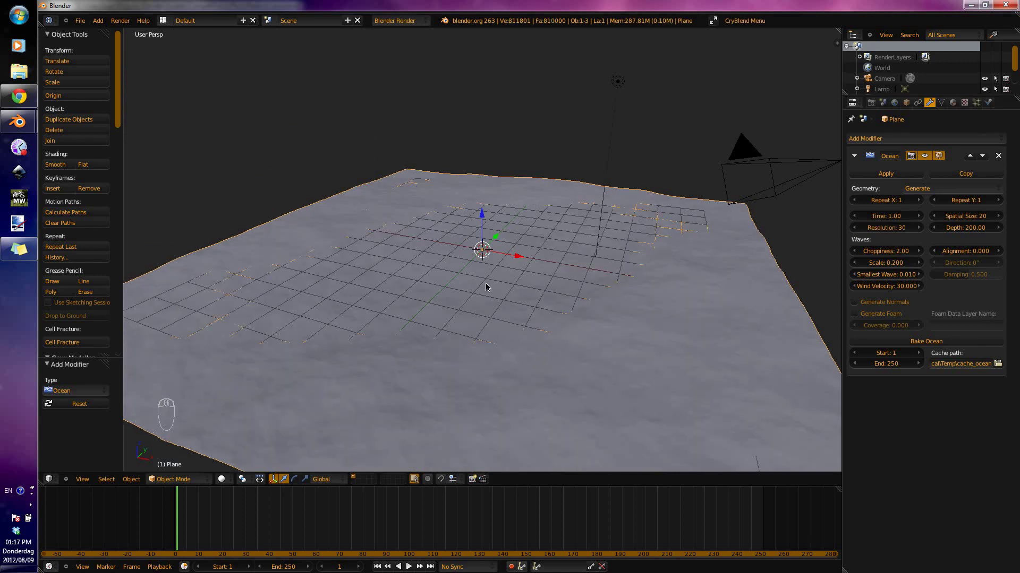
pyautogui.moveTo(699, 234); pyautogui.dragTo(616, 232, button='middle')
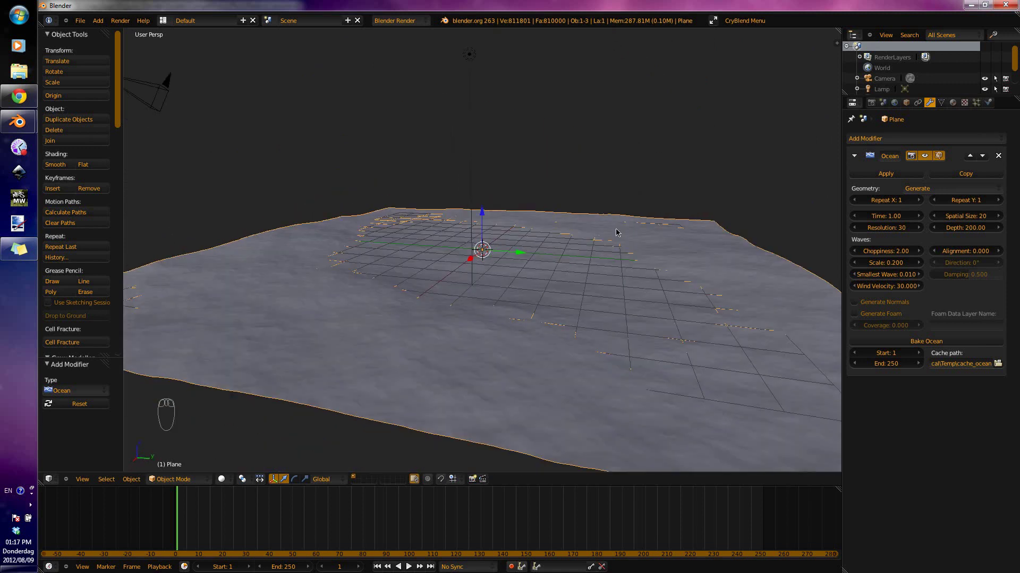
pyautogui.press('n')
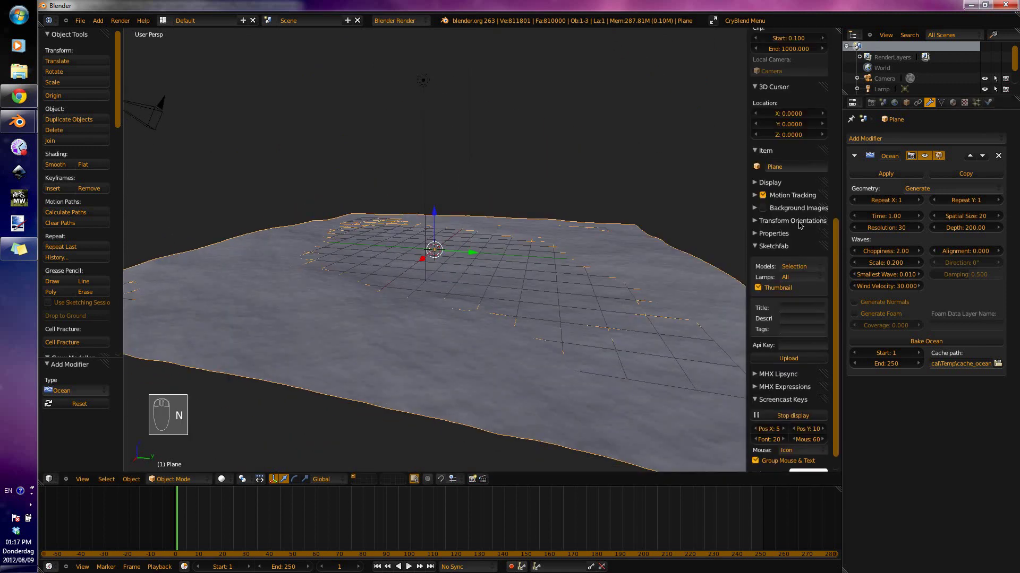
pyautogui.click(761, 183)
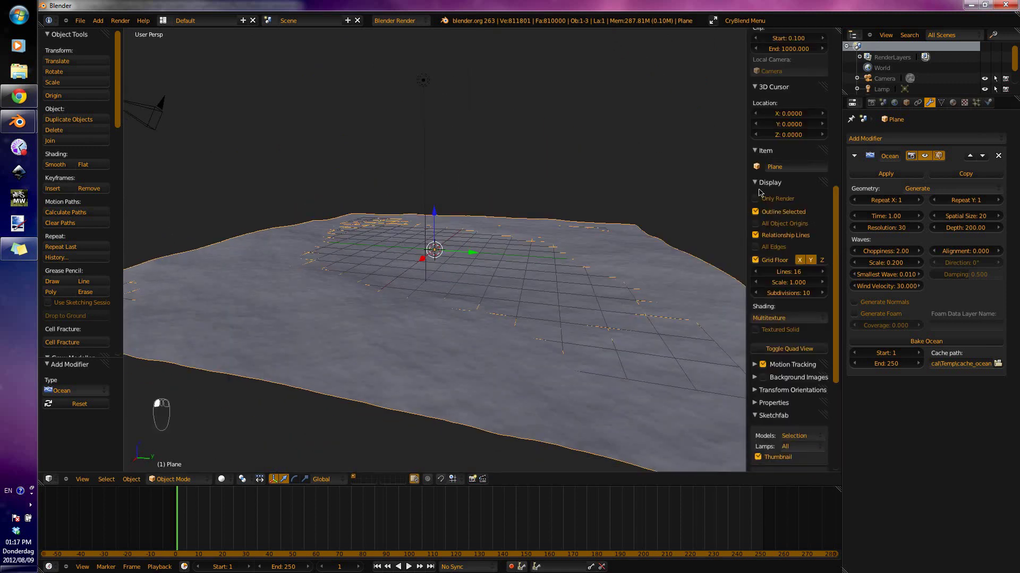
pyautogui.click(776, 213)
pyautogui.moveTo(616, 248); pyautogui.dragTo(664, 250, button='middle')
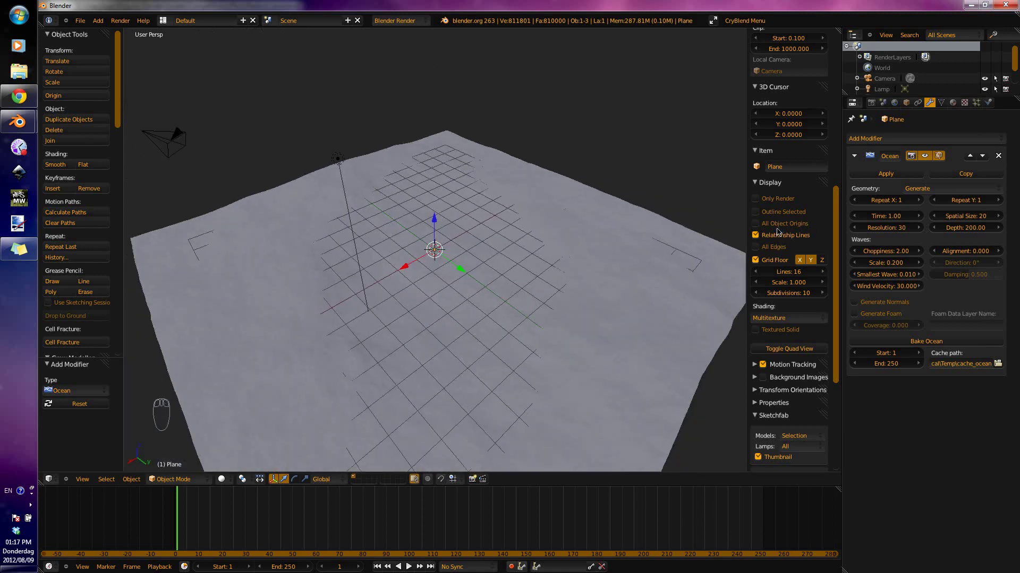
pyautogui.click(767, 213)
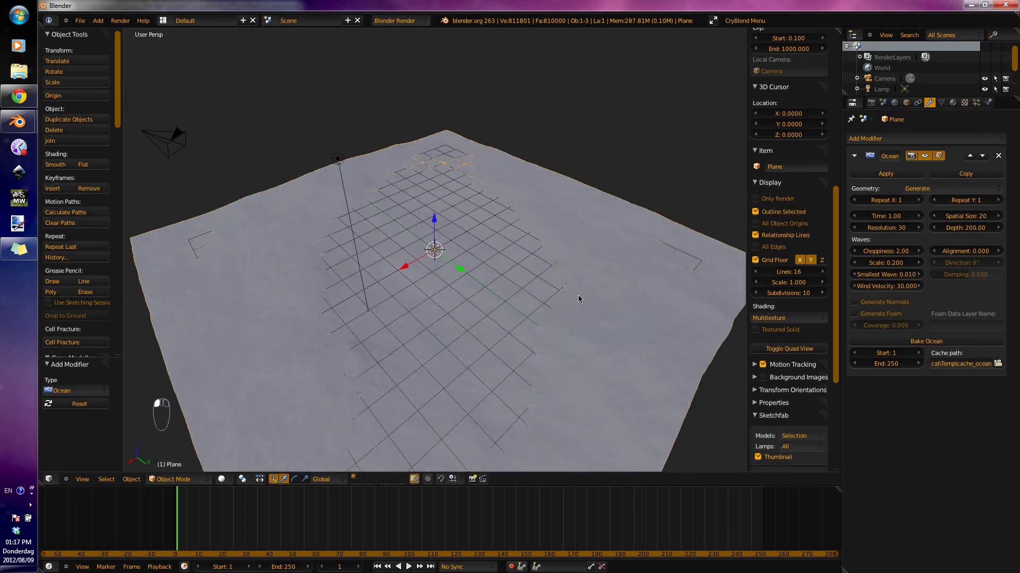
pyautogui.moveTo(651, 271); pyautogui.dragTo(573, 274, button='middle')
pyautogui.press('n')
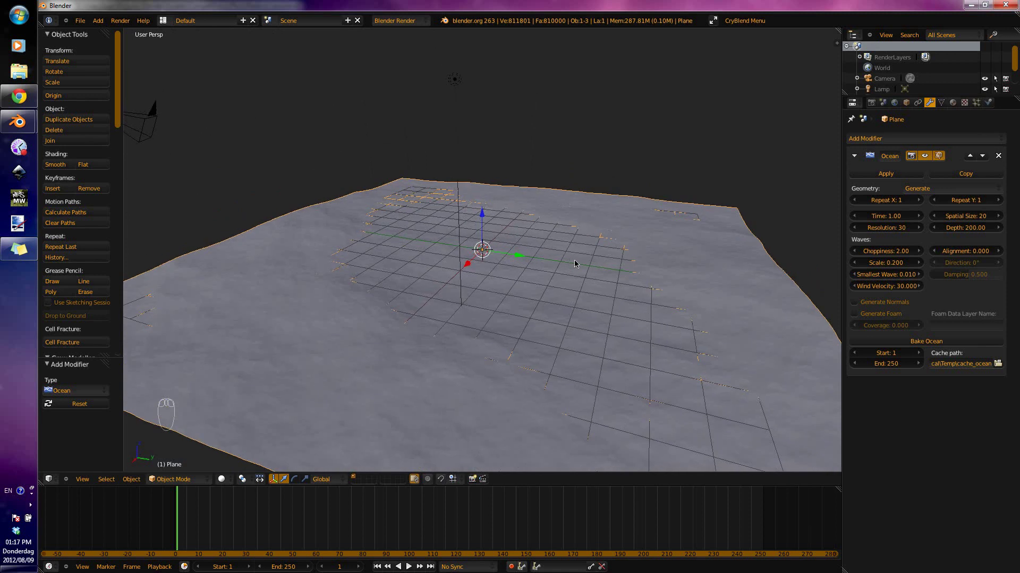
# From top ortho view, duplicate the ocean plane and move the copy 19.73 along Y, edge to edge.
pyautogui.press('KP_7')
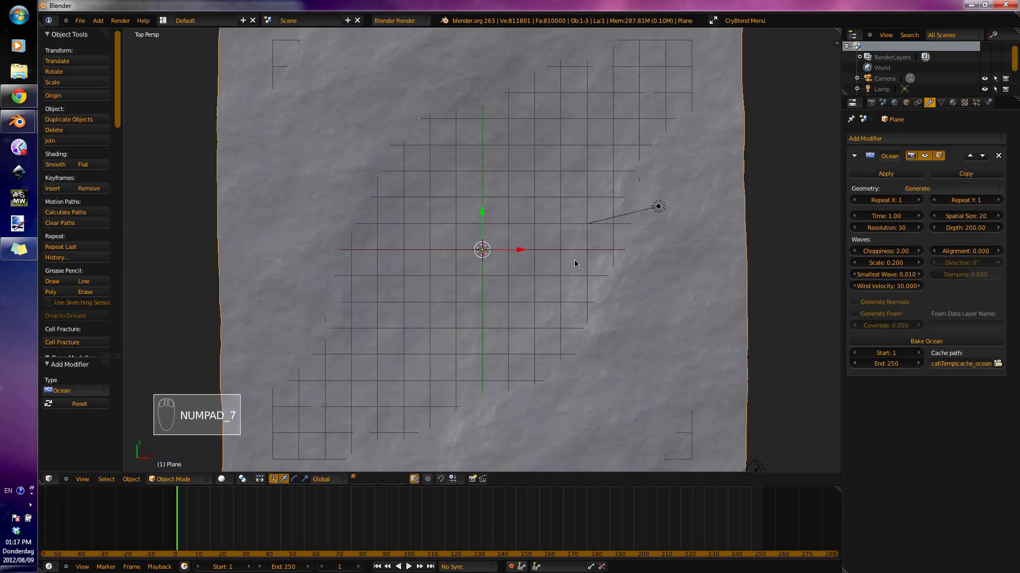
pyautogui.press('KP_5')
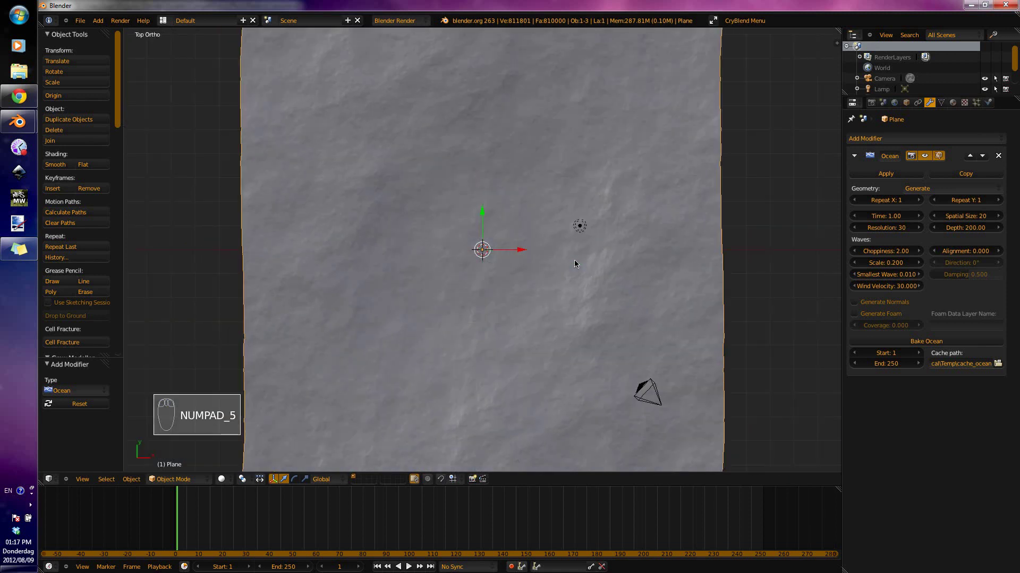
pyautogui.scroll(-1, 587, 292)
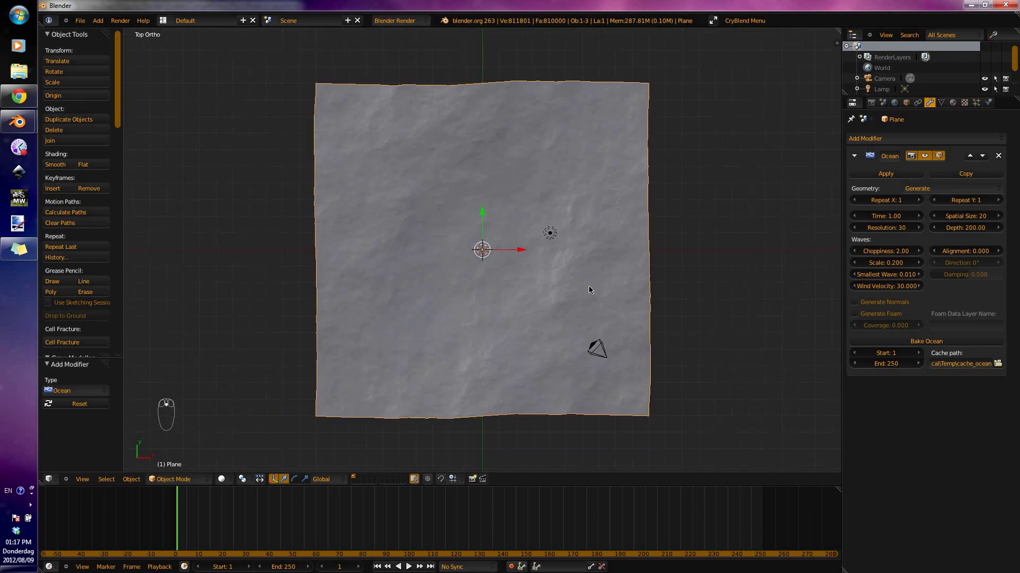
pyautogui.scroll(-3, 587, 285)
pyautogui.keyDown('shift'); pyautogui.moveTo(564, 233); pyautogui.dragTo(576, 264, button='middle'); pyautogui.keyUp('shift')
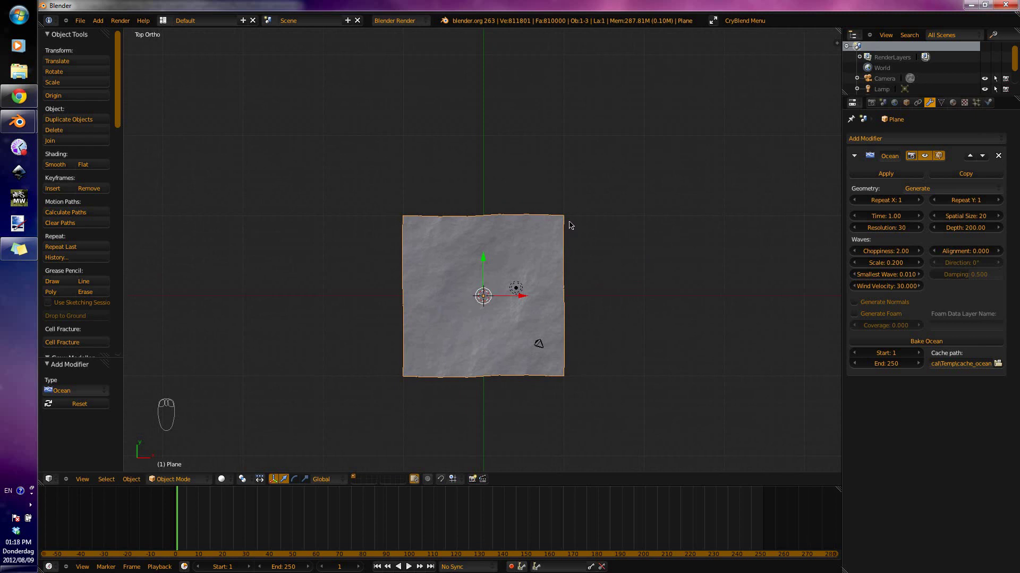
pyautogui.hotkey('shift', 'd')
pyautogui.press('y')
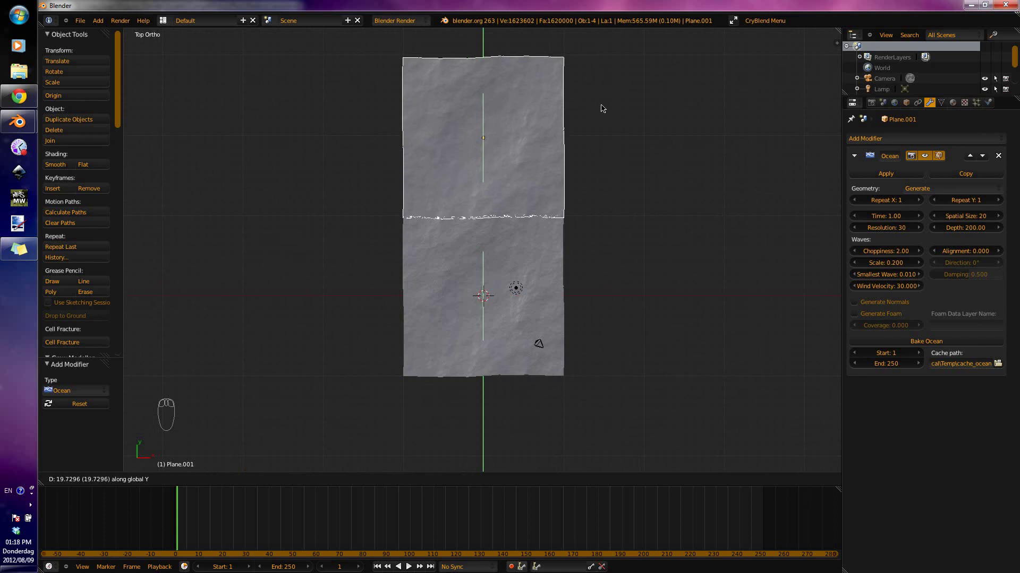
pyautogui.click(604, 108)
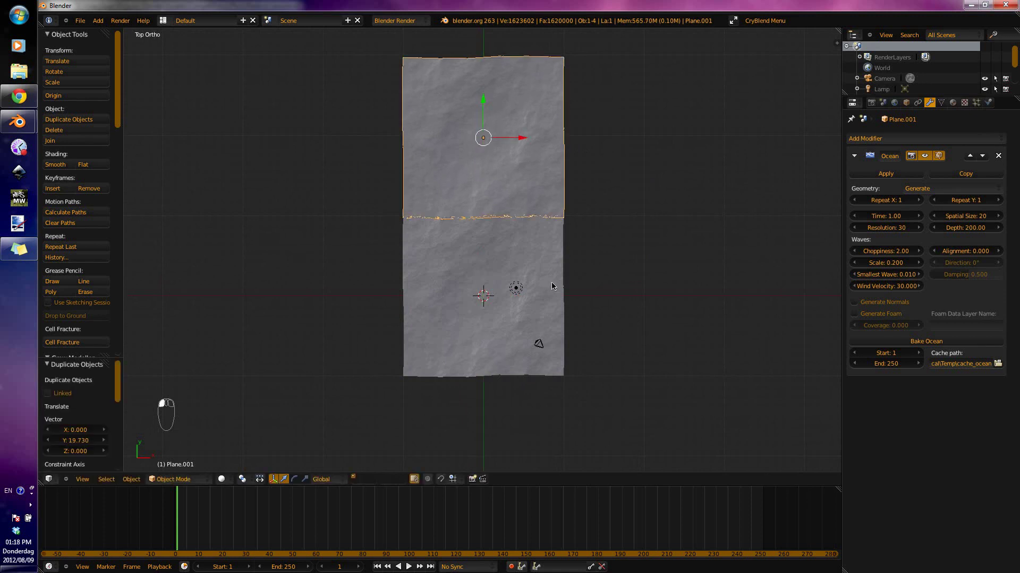
pyautogui.moveTo(537, 271); pyautogui.dragTo(652, 187, button='middle')
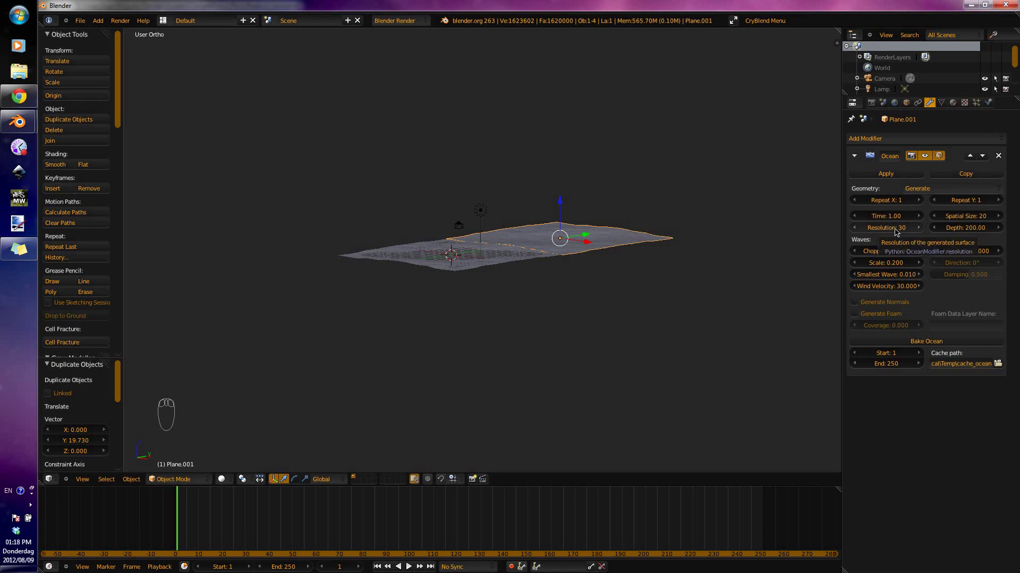
# Change Plane.001's Ocean Resolution from 30 to 20.
pyautogui.click(893, 228)
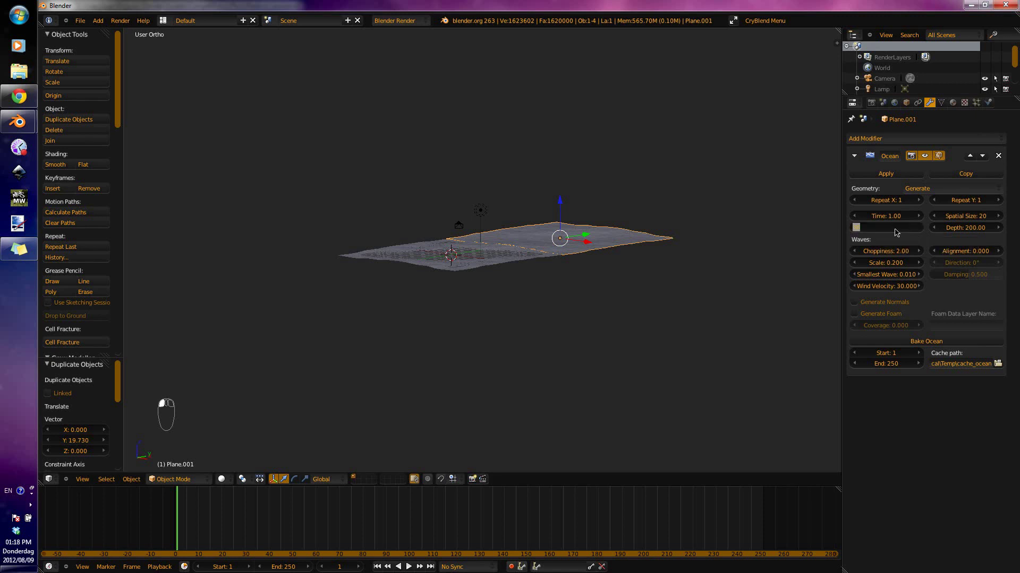
pyautogui.write('20')
pyautogui.press('Return')
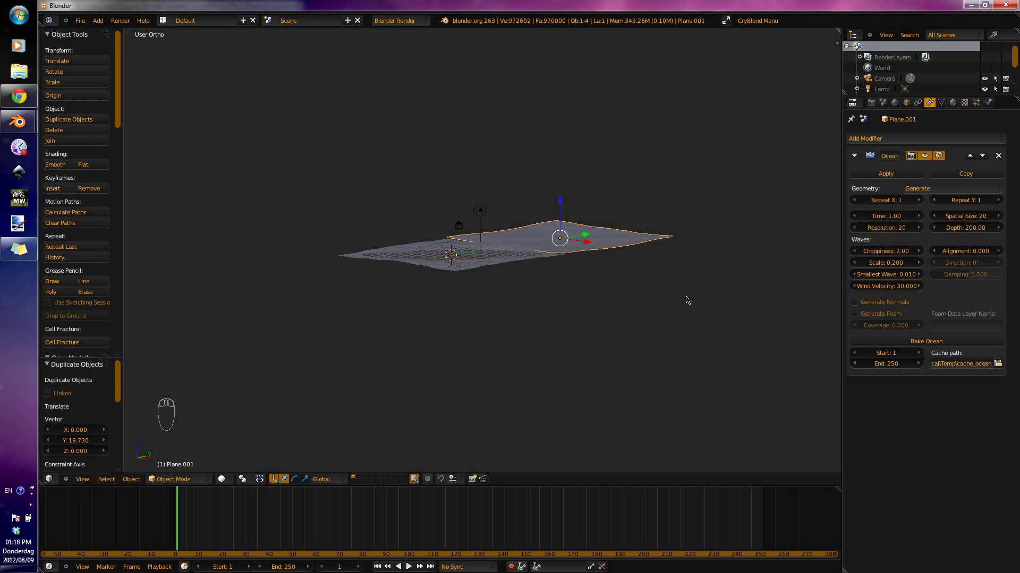
pyautogui.moveTo(655, 317); pyautogui.dragTo(655, 251, button='middle')
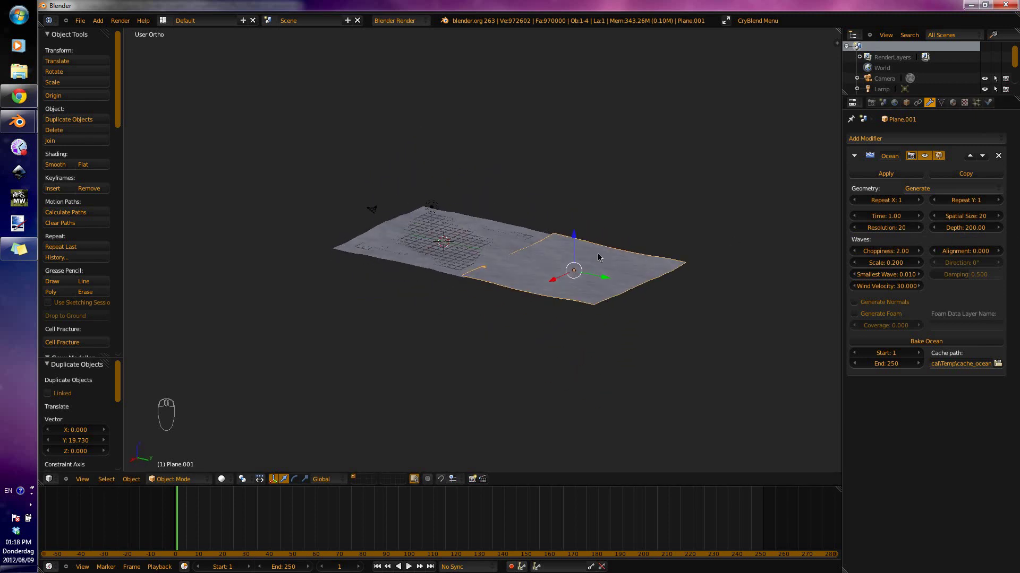
pyautogui.moveTo(608, 306); pyautogui.dragTo(438, 295, button='middle')
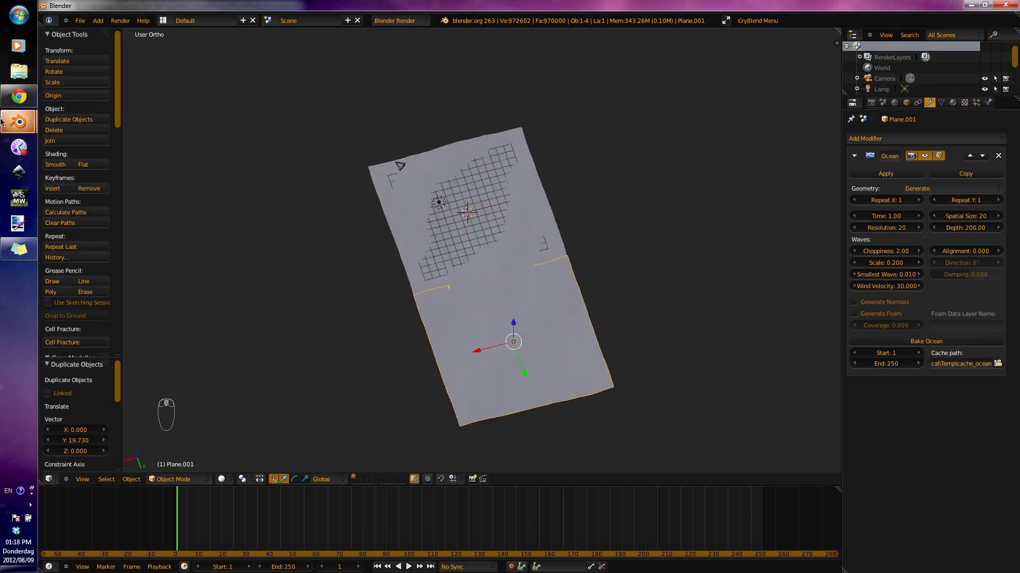
pyautogui.moveTo(24, 126)
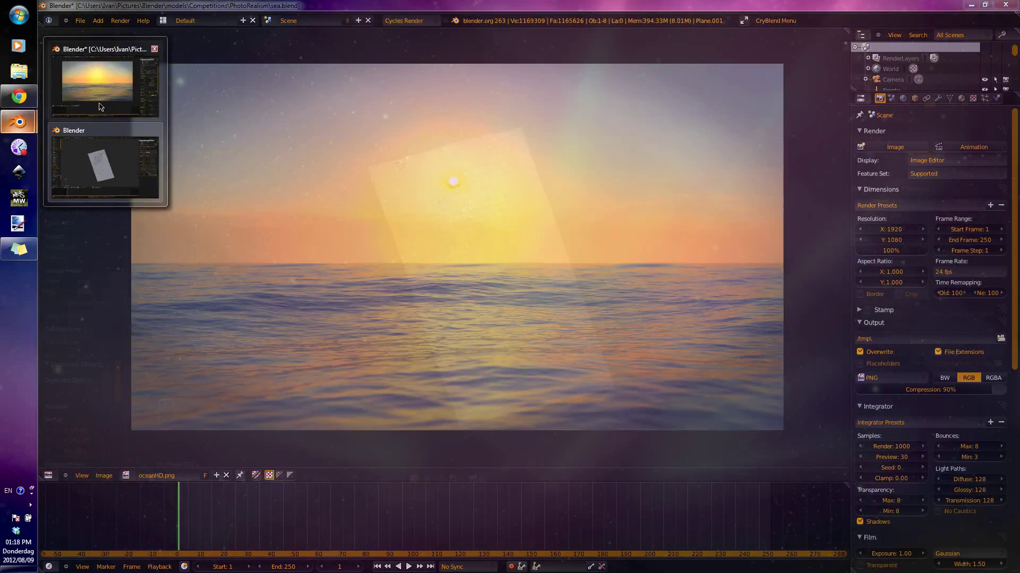
pyautogui.click(97, 82)
pyautogui.click(55, 479)
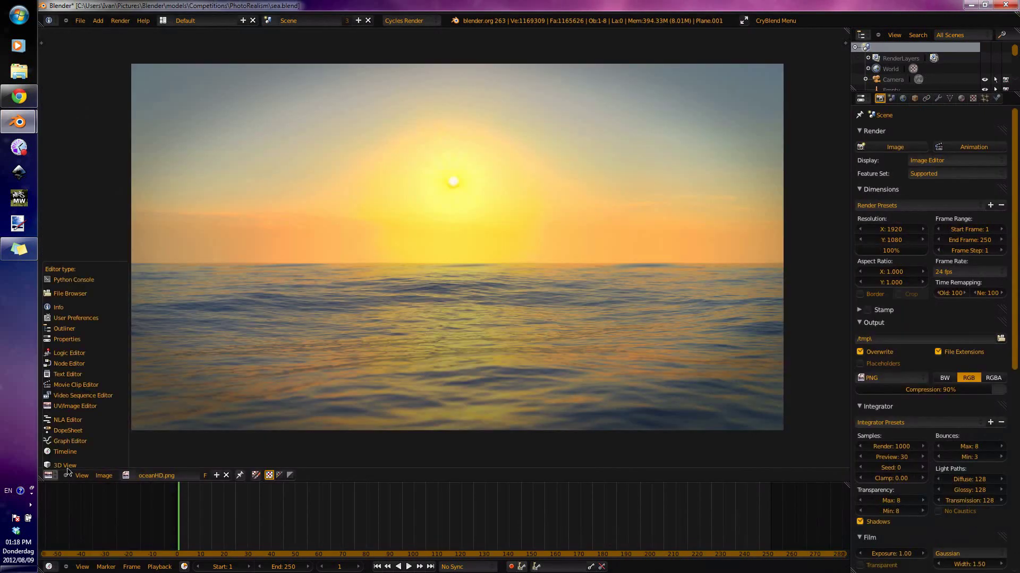
pyautogui.click(71, 458)
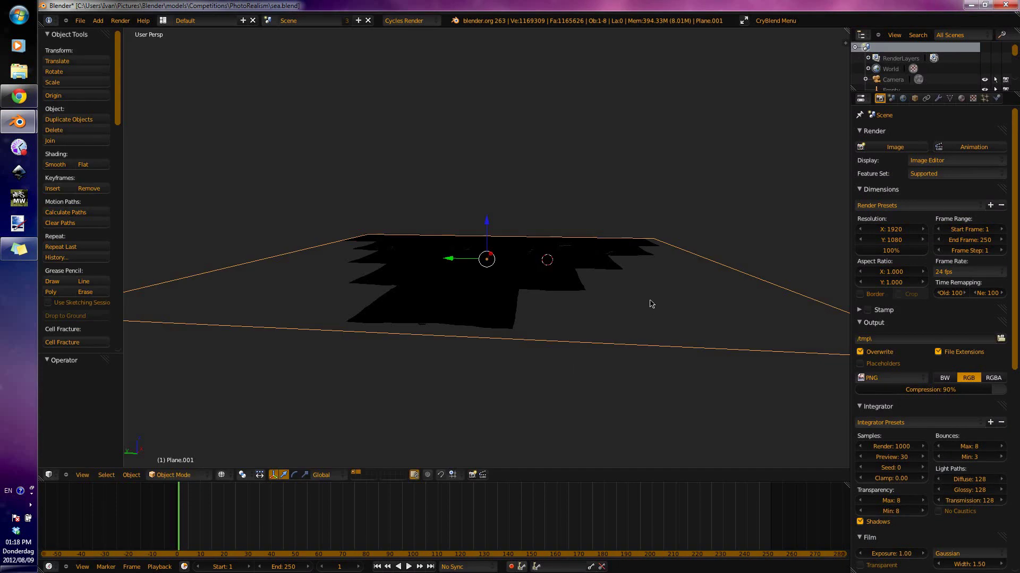
pyautogui.moveTo(628, 313); pyautogui.dragTo(320, 265, button='middle')
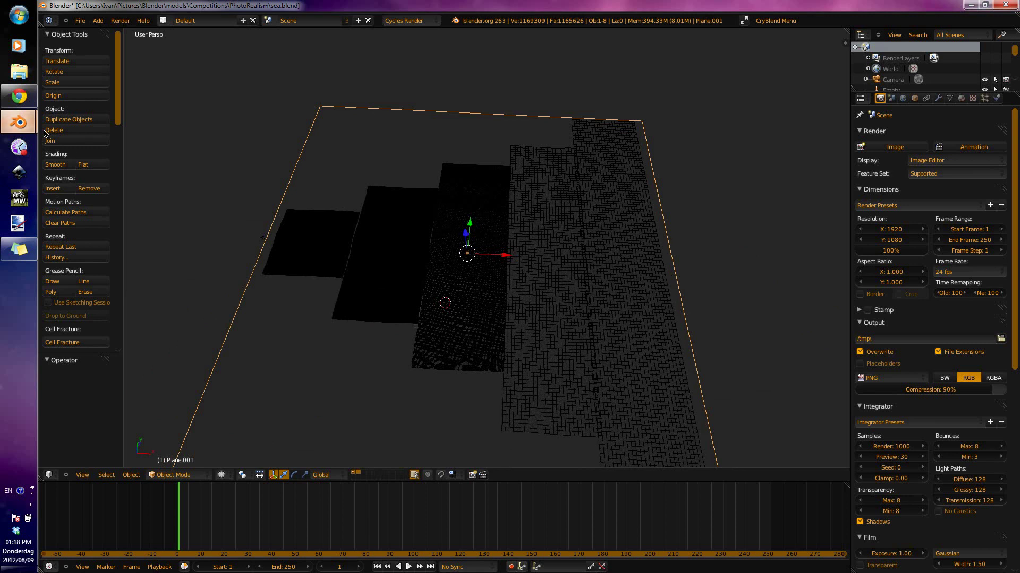
pyautogui.moveTo(19, 122)
pyautogui.click(97, 159)
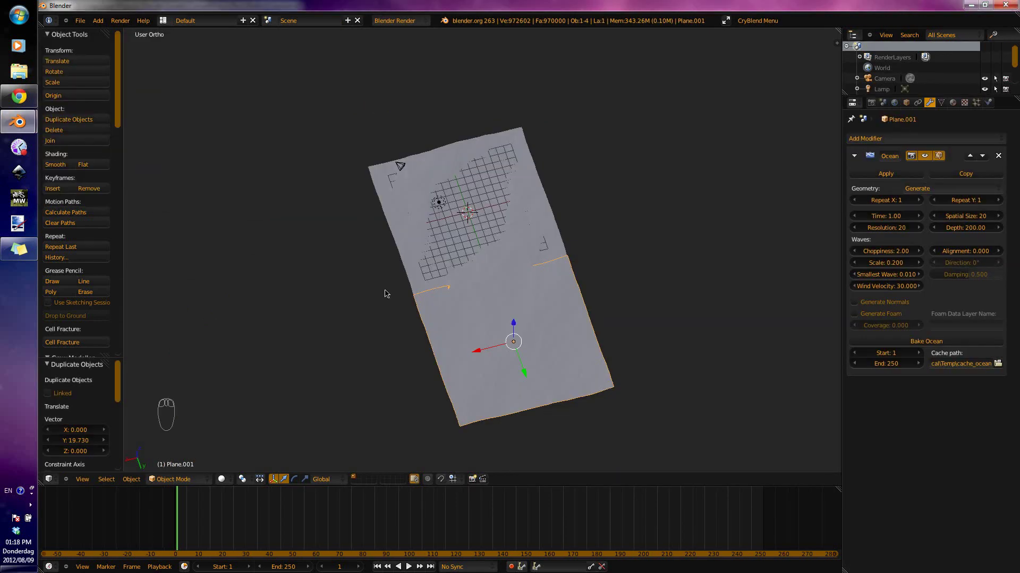
# Set Plane.001's Ocean Repeat X to 2 and shift it -9.534 on X to centre it above the original.
pyautogui.moveTo(394, 296); pyautogui.dragTo(457, 319, button='middle')
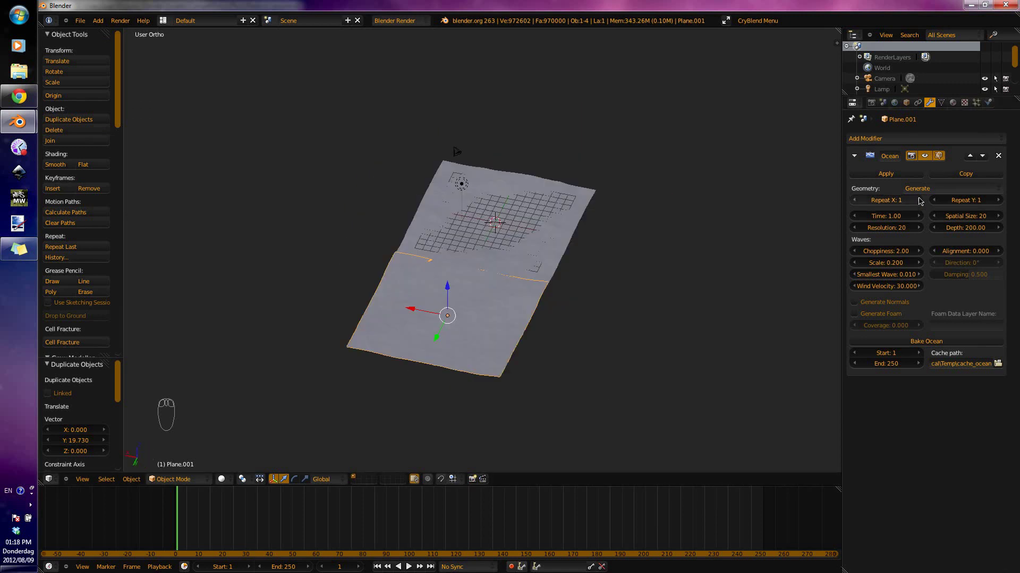
pyautogui.click(918, 200)
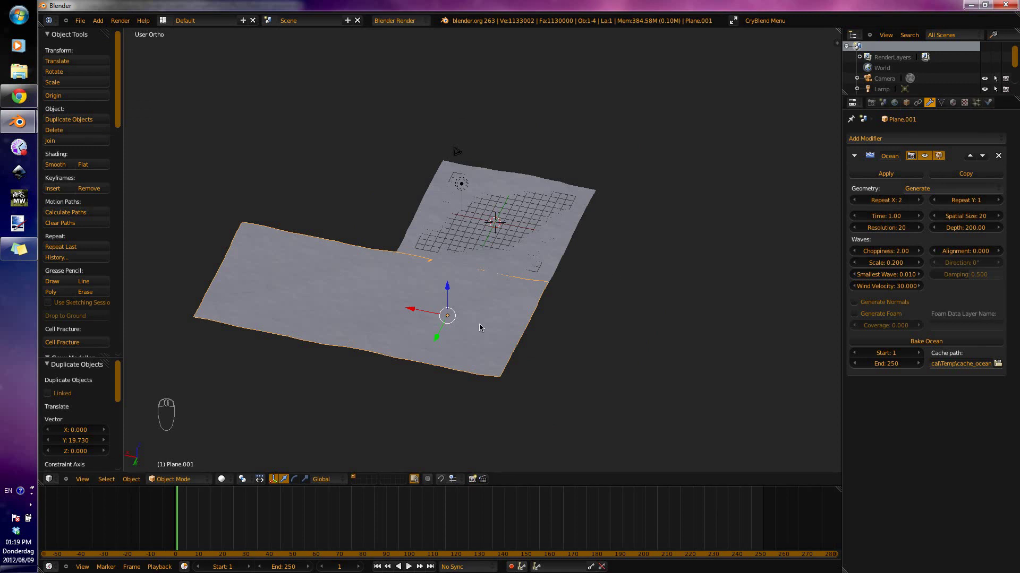
pyautogui.press('KP_7')
pyautogui.press('KP_5')
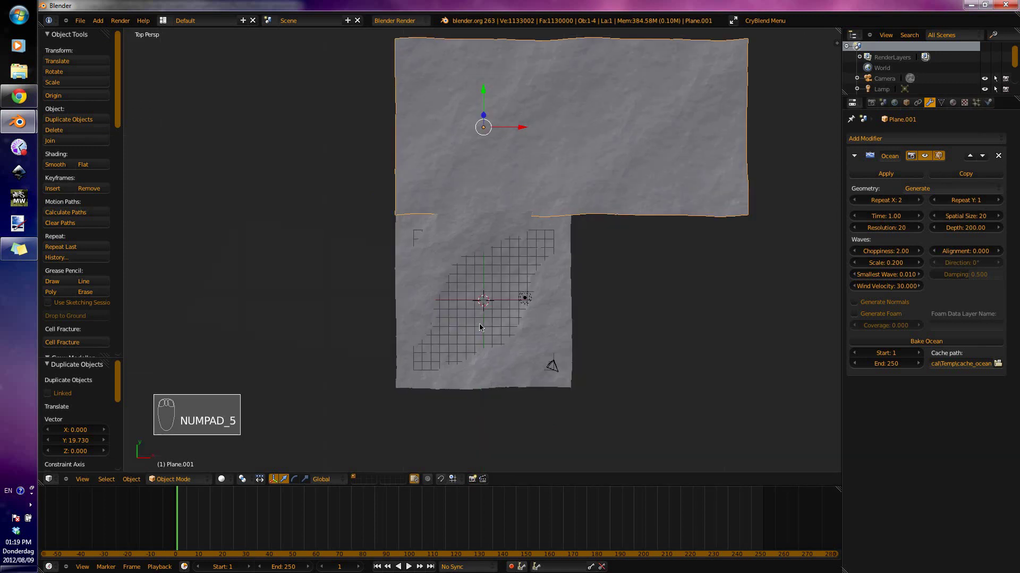
pyautogui.press('KP_5')
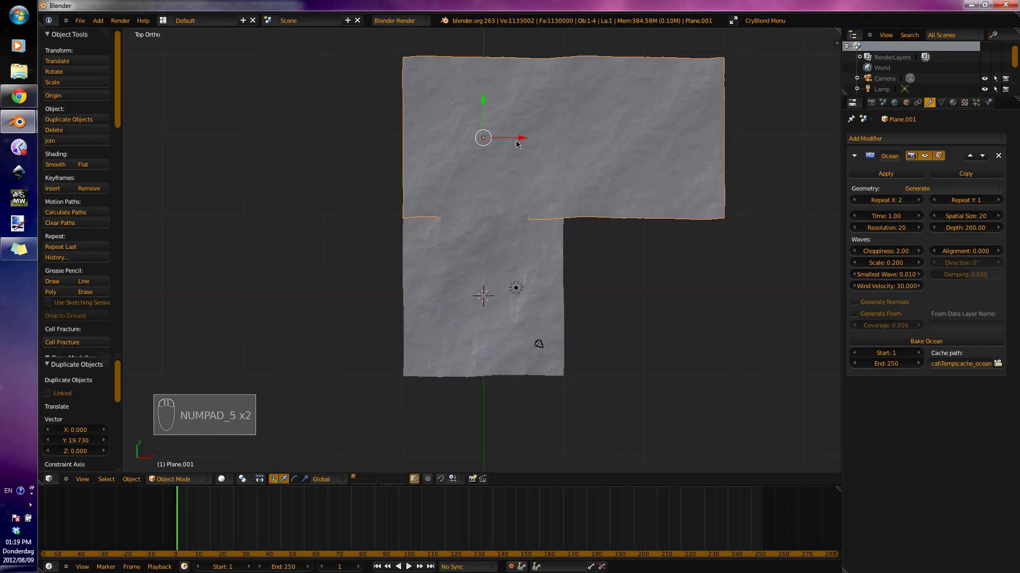
pyautogui.moveTo(506, 140); pyautogui.dragTo(440, 147)
pyautogui.click(440, 145)
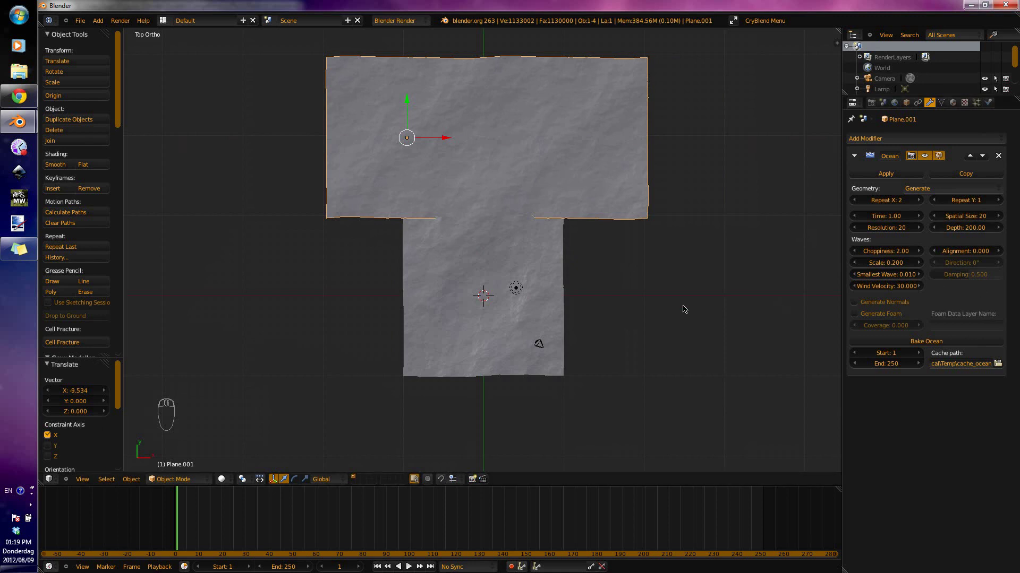
# Lower the copied ocean plane along Z from a wireframe side view.
pyautogui.press('KP_1')
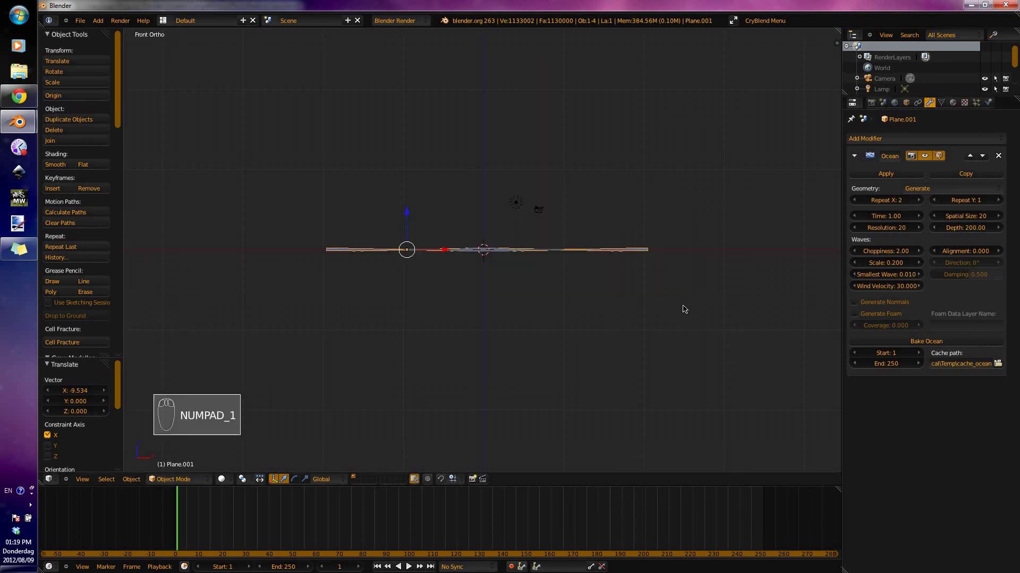
pyautogui.press('KP_3')
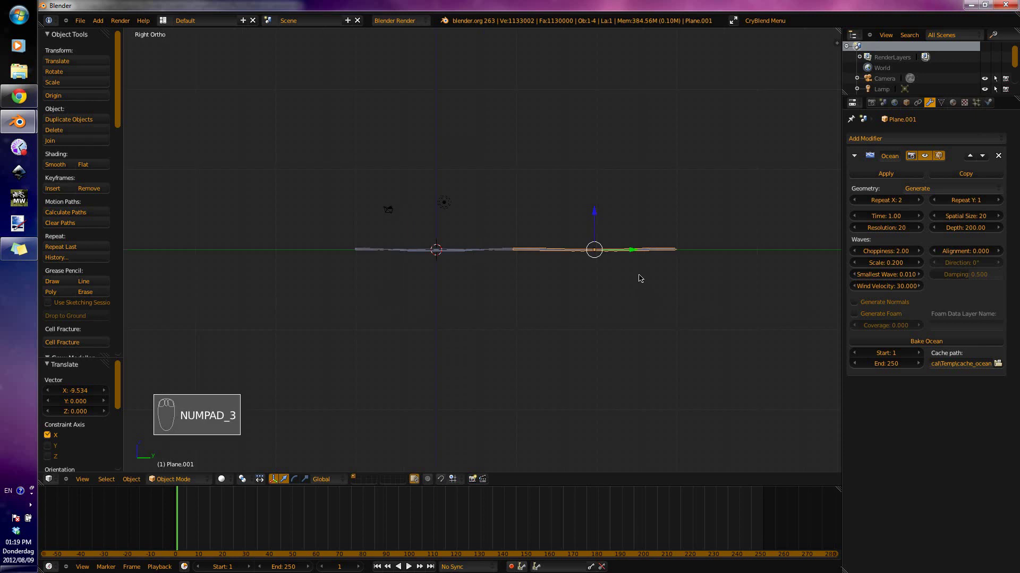
pyautogui.press('z')
pyautogui.scroll(4, 547, 308)
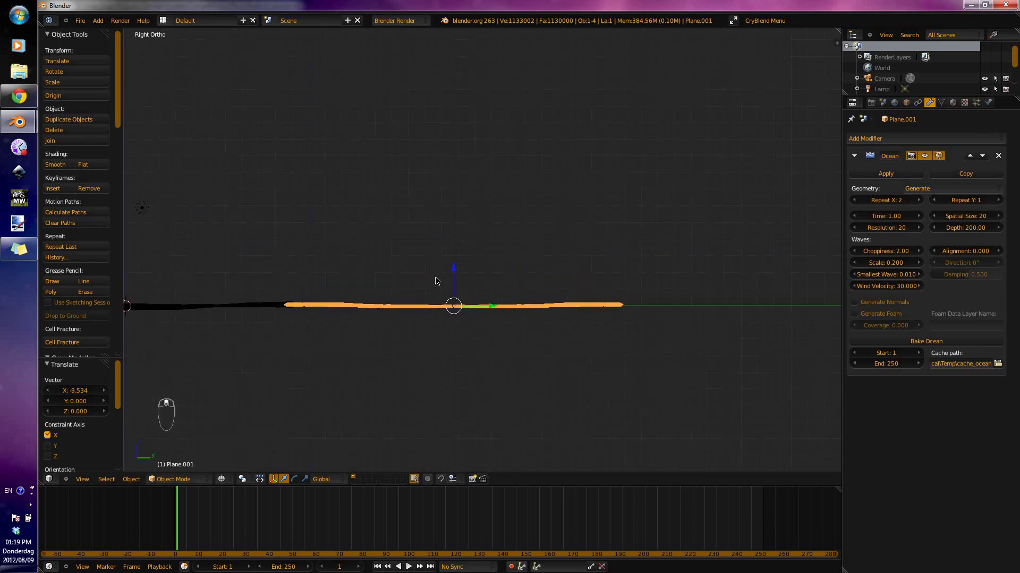
pyautogui.moveTo(454, 269); pyautogui.dragTo(465, 275)
pyautogui.click(459, 268)
pyautogui.press('z')
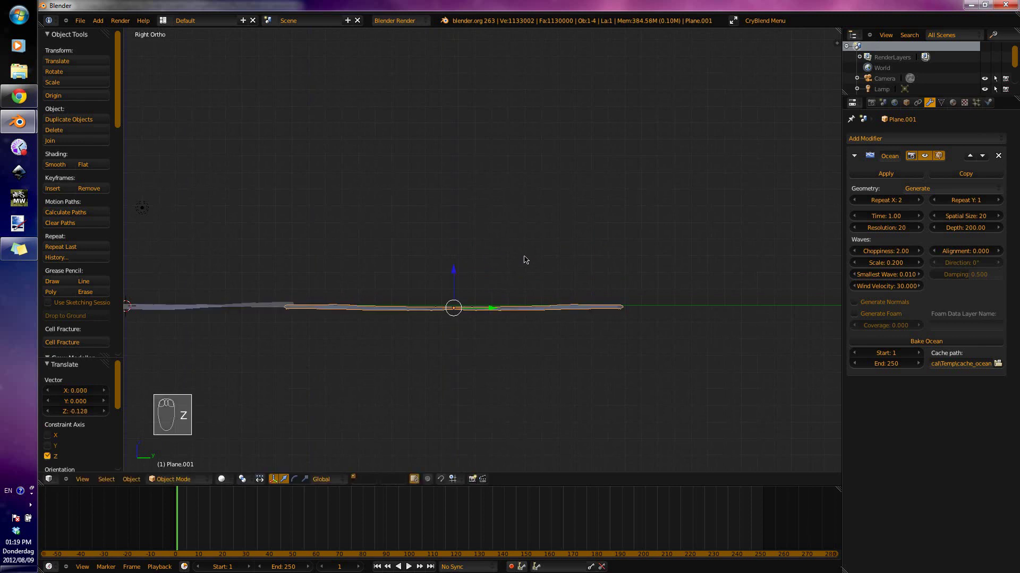
# Fine-tune Plane.001's height to Z -0.06272 so its seam sits just below the original.
pyautogui.moveTo(521, 266); pyautogui.dragTo(495, 279, button='middle')
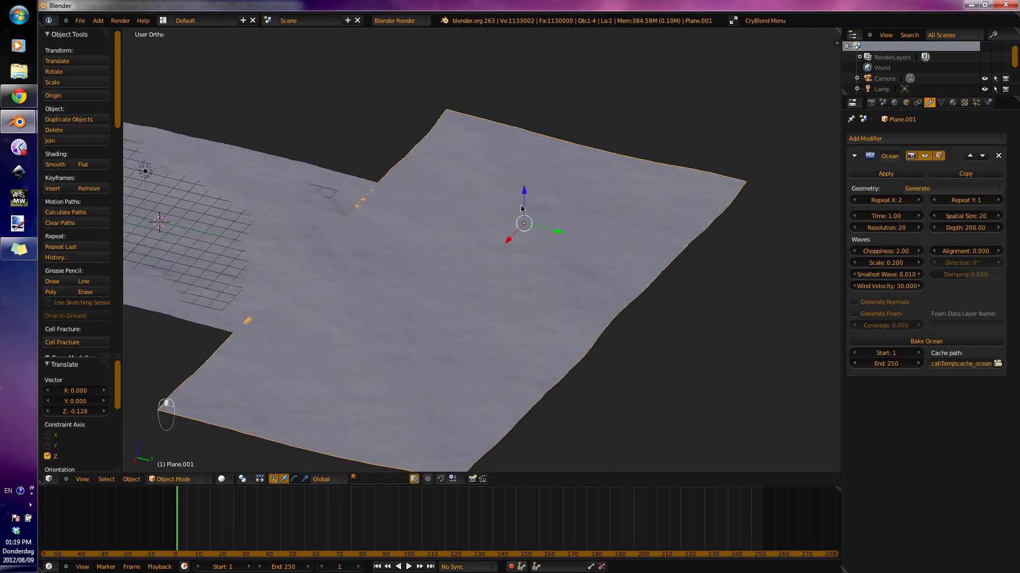
pyautogui.press('g')
pyautogui.press('z')
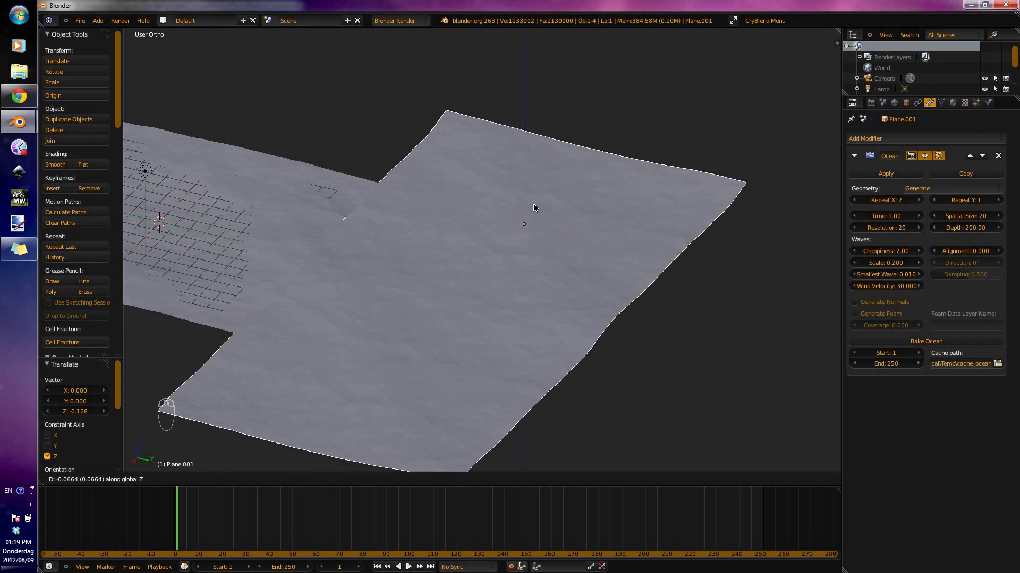
pyautogui.click(534, 207)
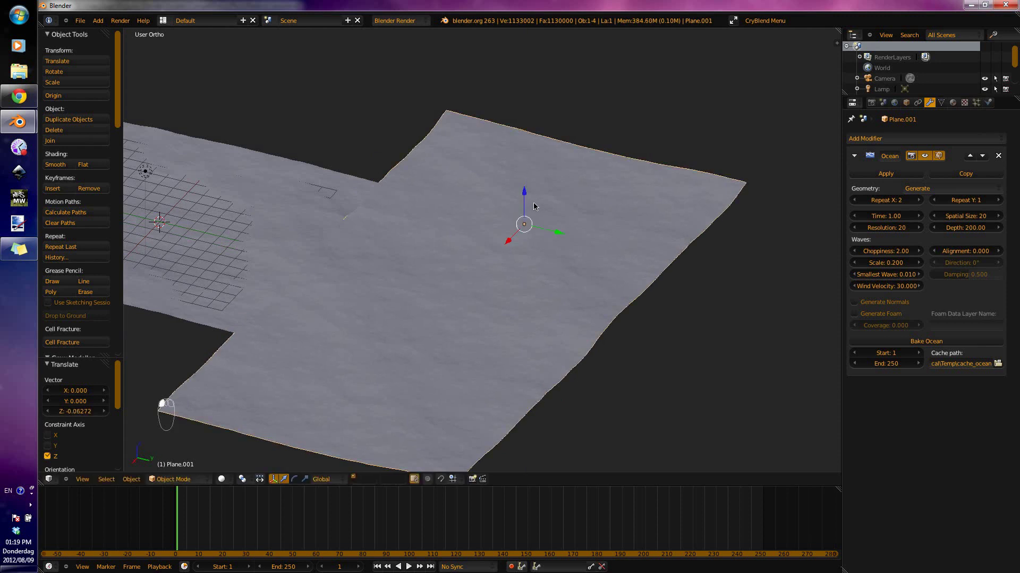
pyautogui.press('KP_0')
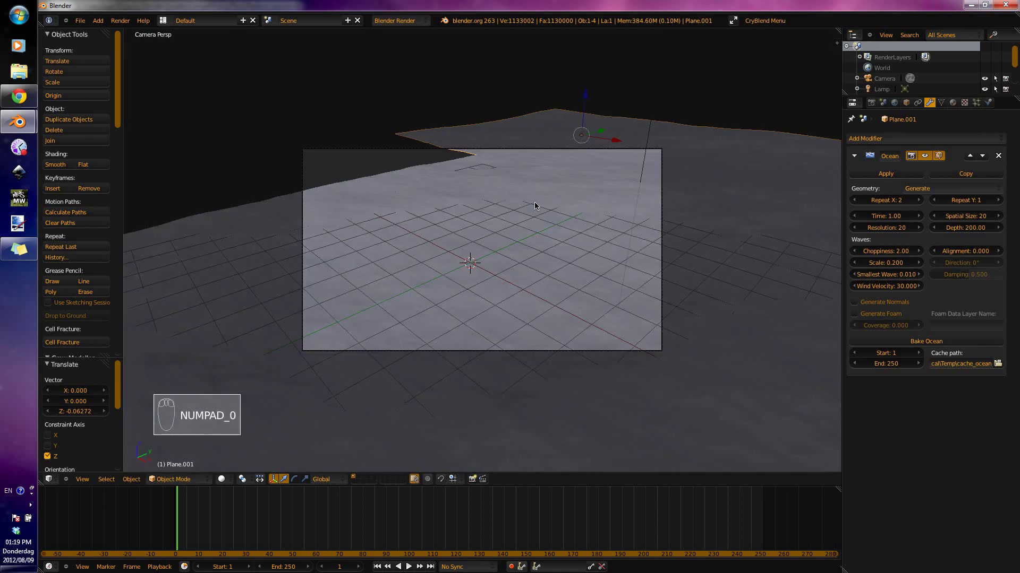
# Align the scene camera to a low front perspective view with the horizon in frame.
pyautogui.press('KP_0')
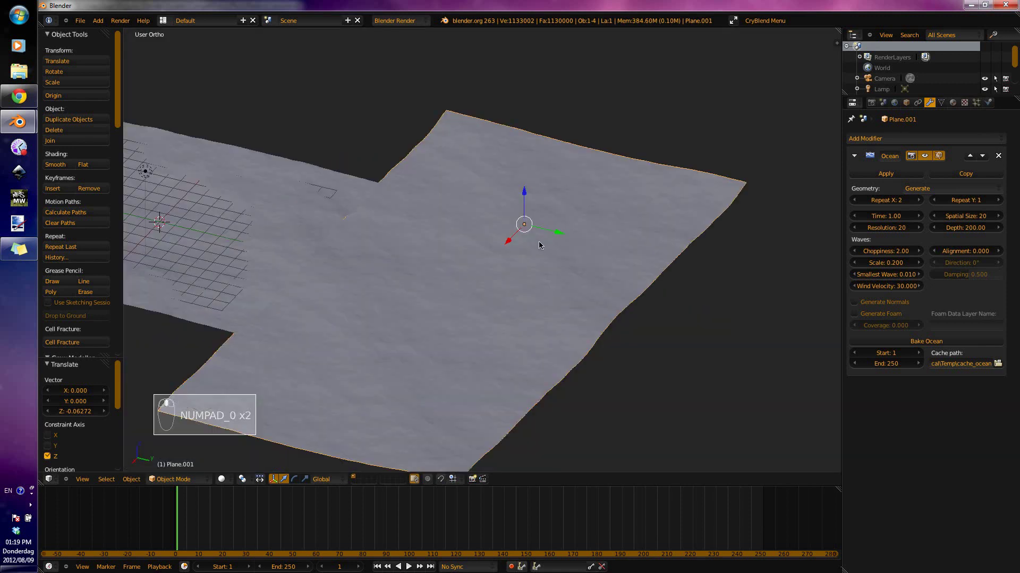
pyautogui.moveTo(536, 248); pyautogui.dragTo(567, 248, button='middle')
pyautogui.press('KP_4')
pyautogui.press('KP_4')
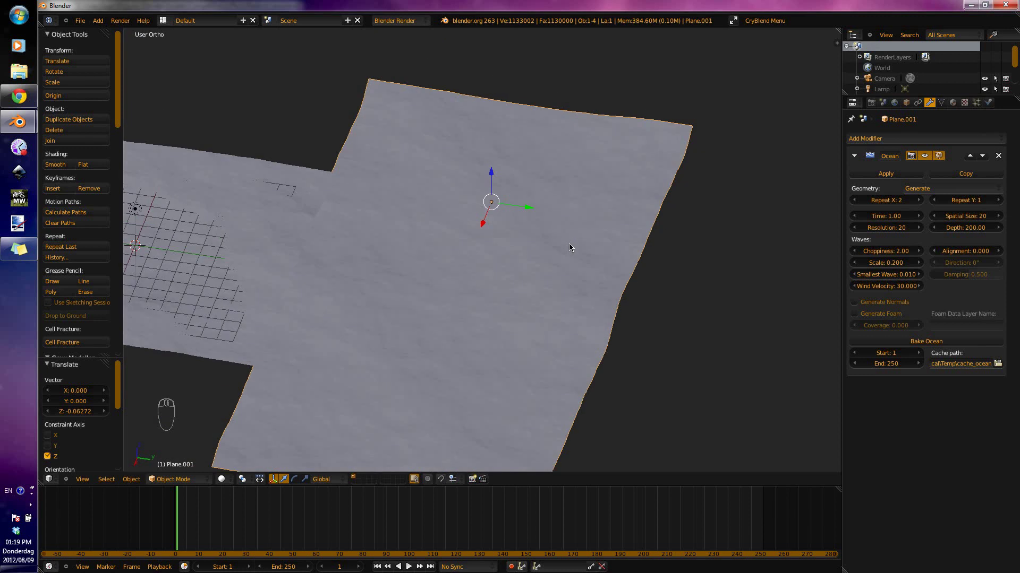
pyautogui.press('KP_1')
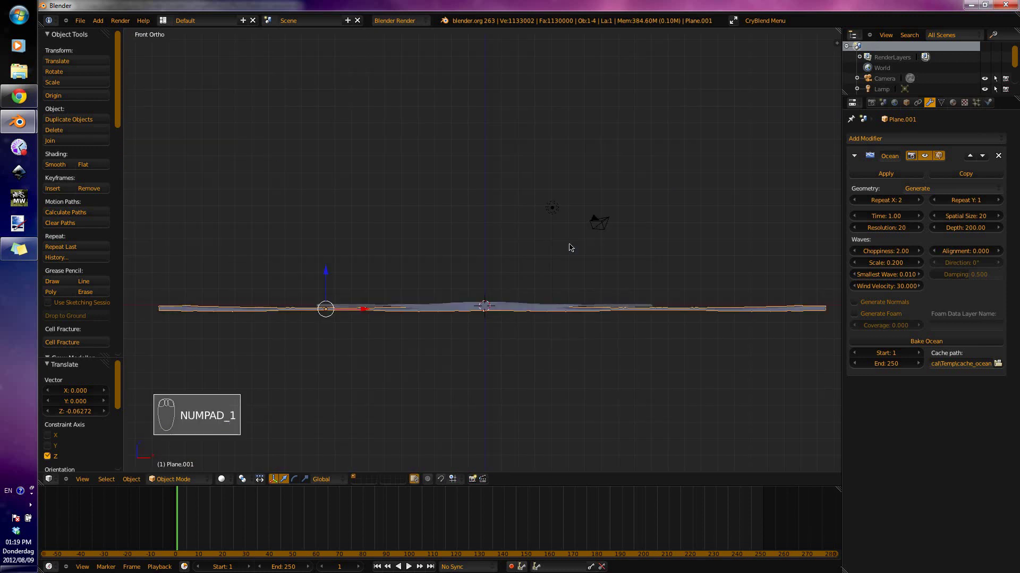
pyautogui.press('KP_5')
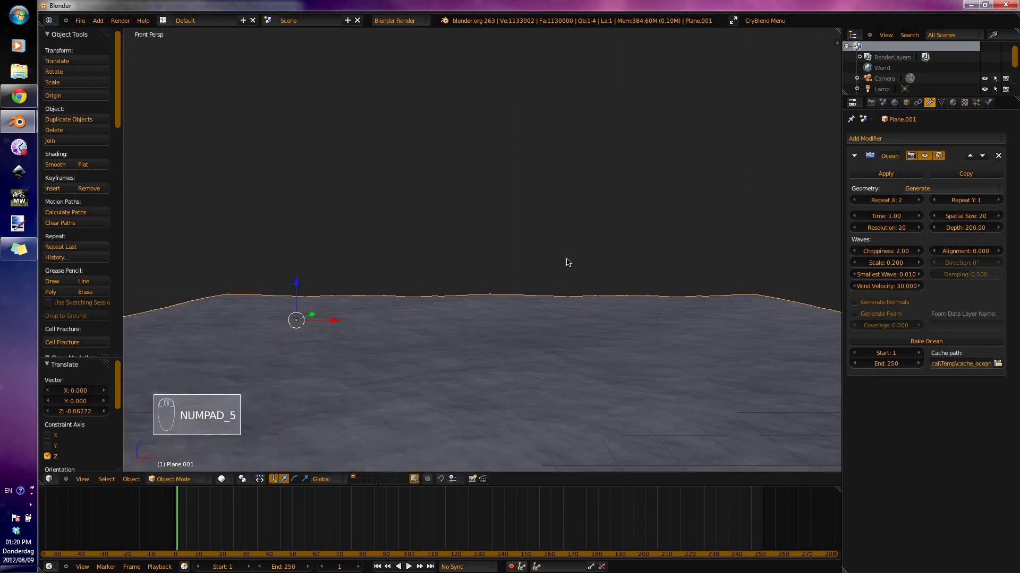
pyautogui.scroll(-3, 529, 353)
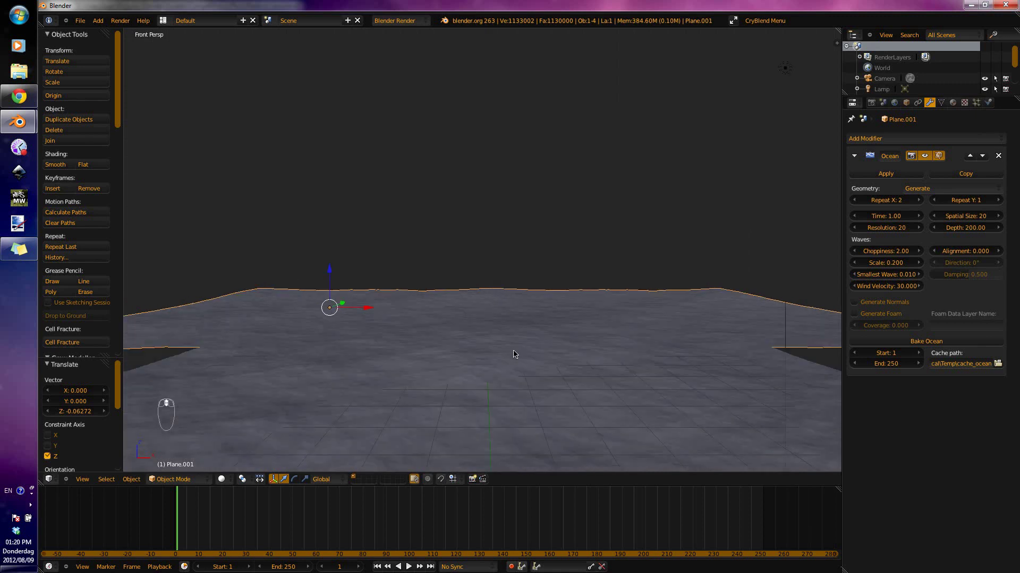
pyautogui.scroll(-4, 513, 352)
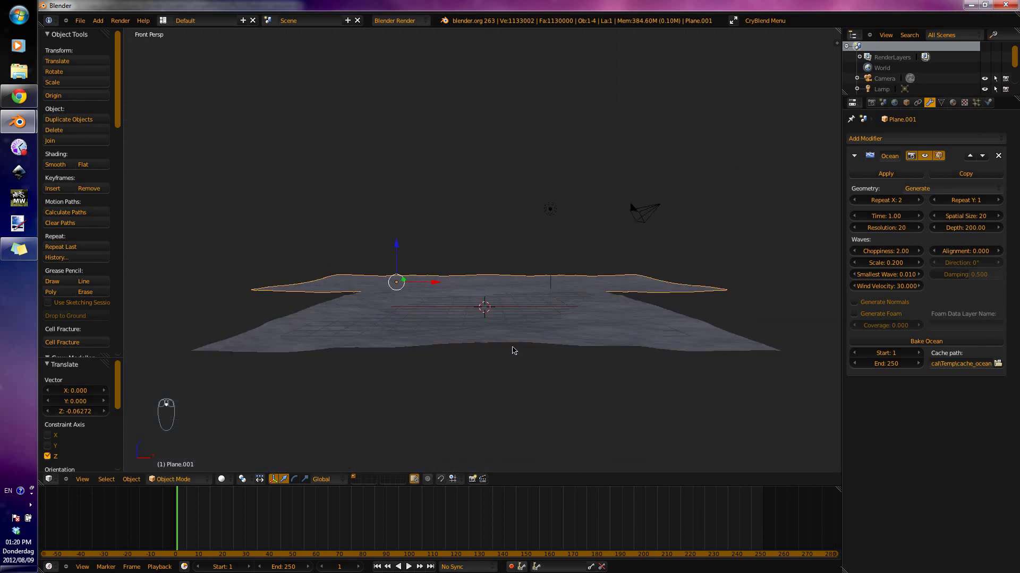
pyautogui.scroll(5, 513, 351)
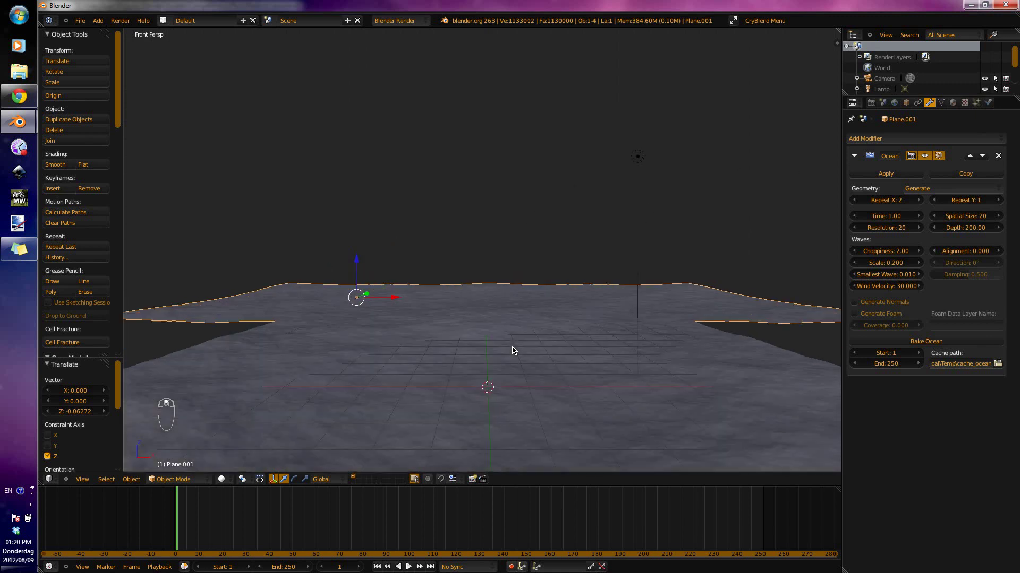
pyautogui.press('ctrl+alt+KP_0')
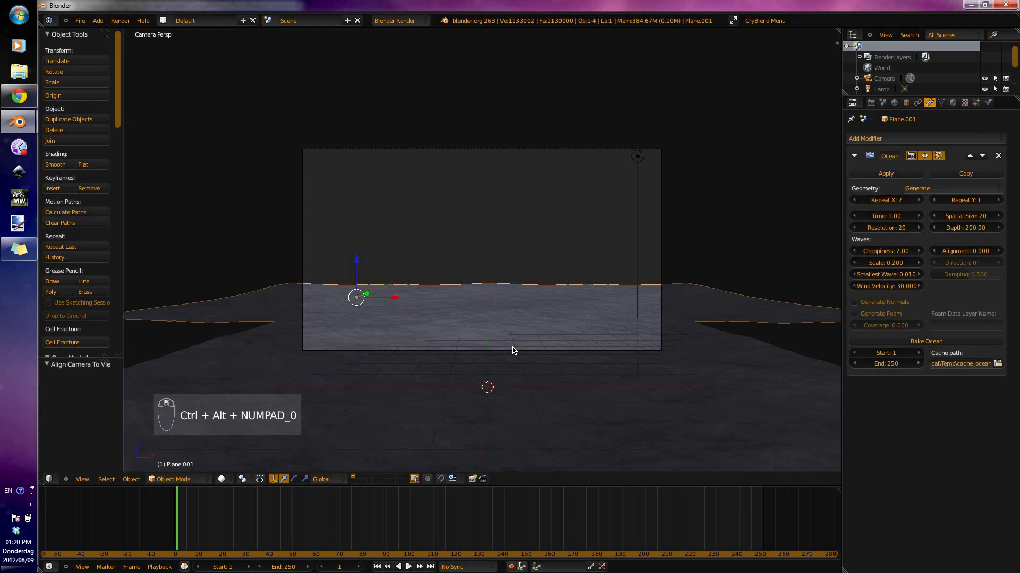
# Move the camera up and back along its local Z axis, then recheck the camera framing.
pyautogui.rightClick(508, 151)
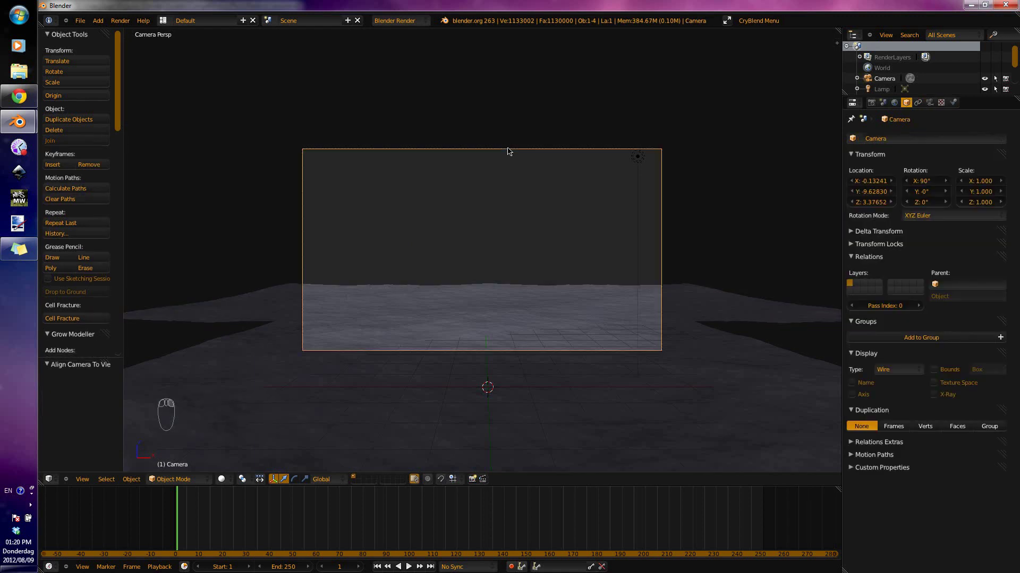
pyautogui.press('g')
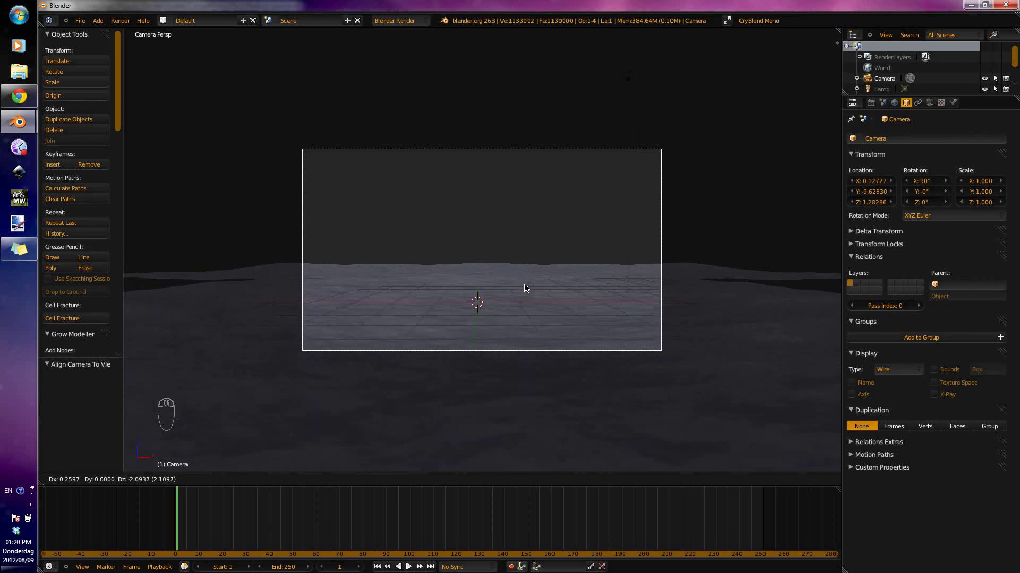
pyautogui.click(524, 289)
pyautogui.press('g')
pyautogui.press('z')
pyautogui.press('z')
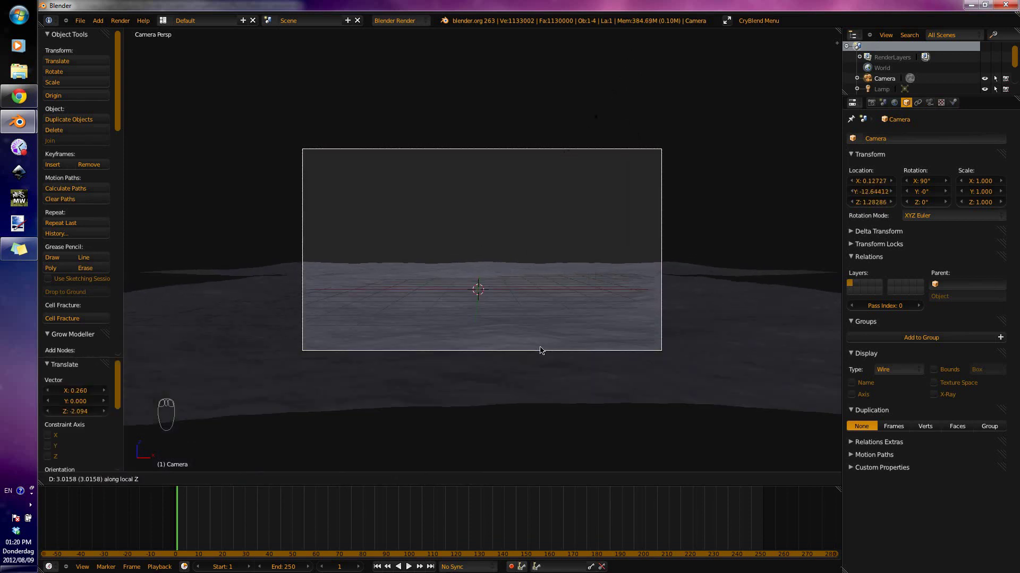
pyautogui.click(557, 346)
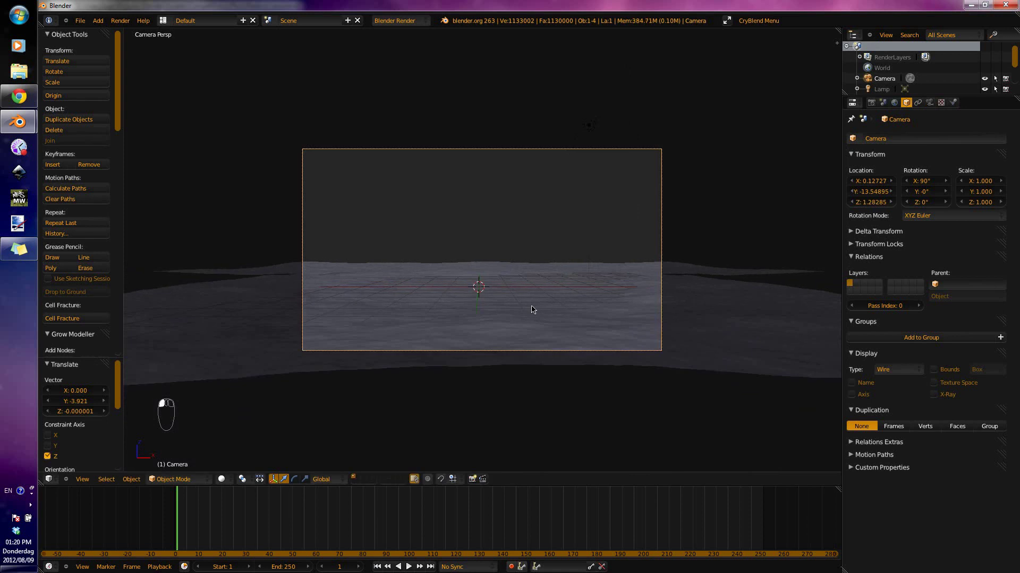
pyautogui.press('KP_0')
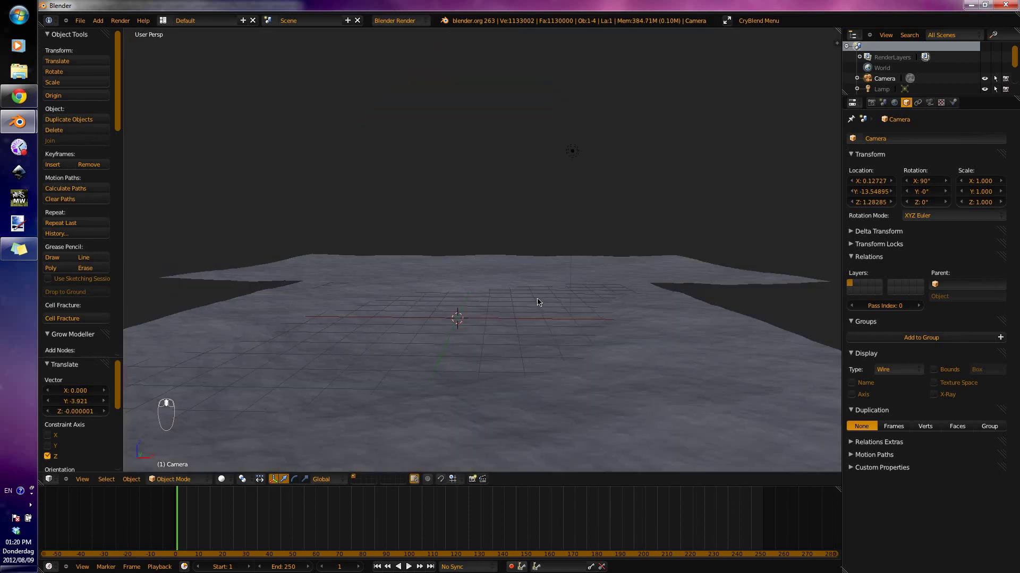
pyautogui.moveTo(537, 302); pyautogui.dragTo(555, 310, button='middle')
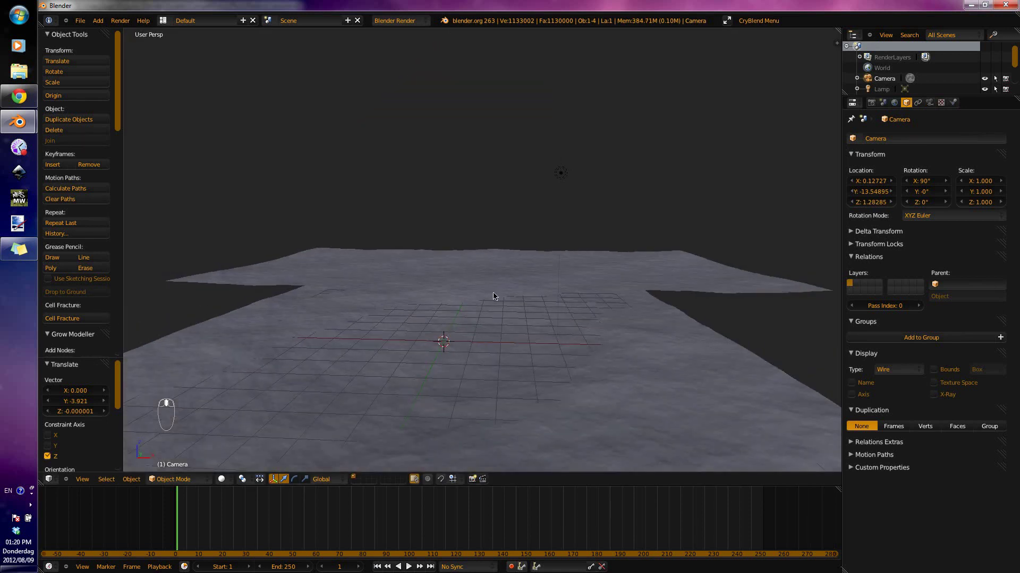
pyautogui.rightClick(491, 307)
pyautogui.press('KP_0')
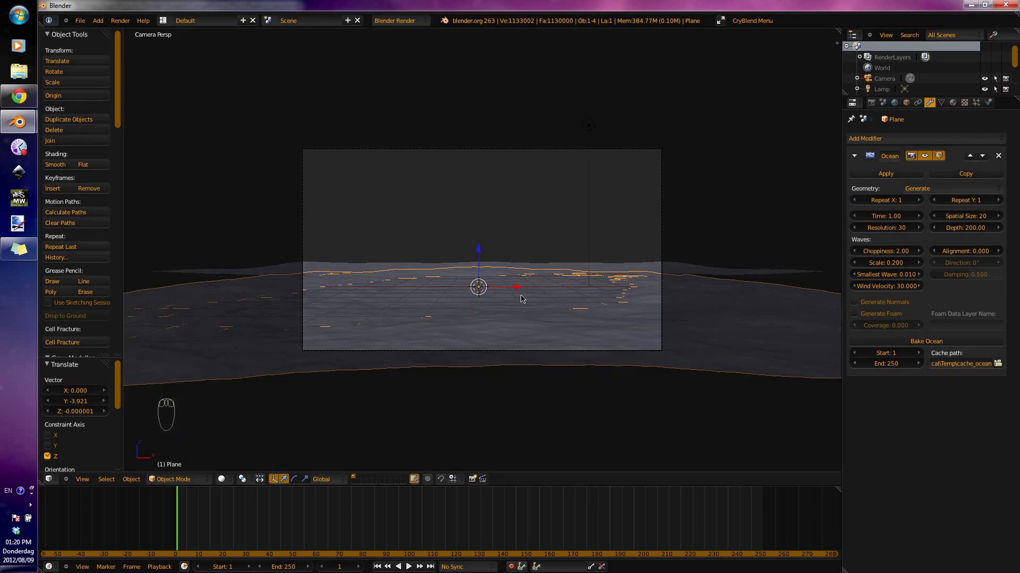
# Slide the camera along X to centre it at X -0.02124, Y -13.549, Z 1.283.
pyautogui.rightClick(524, 309)
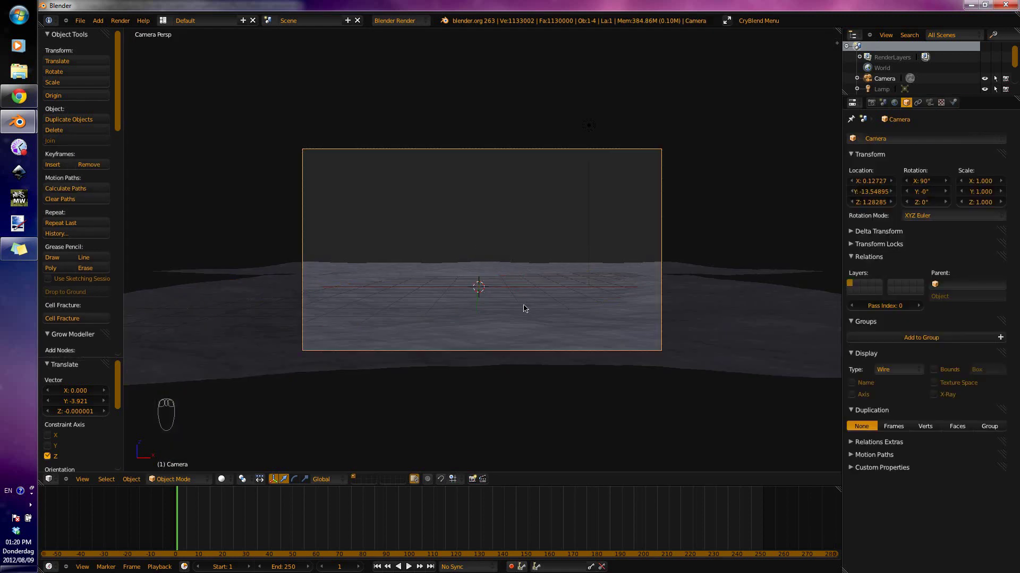
pyautogui.press('g')
pyautogui.press('x')
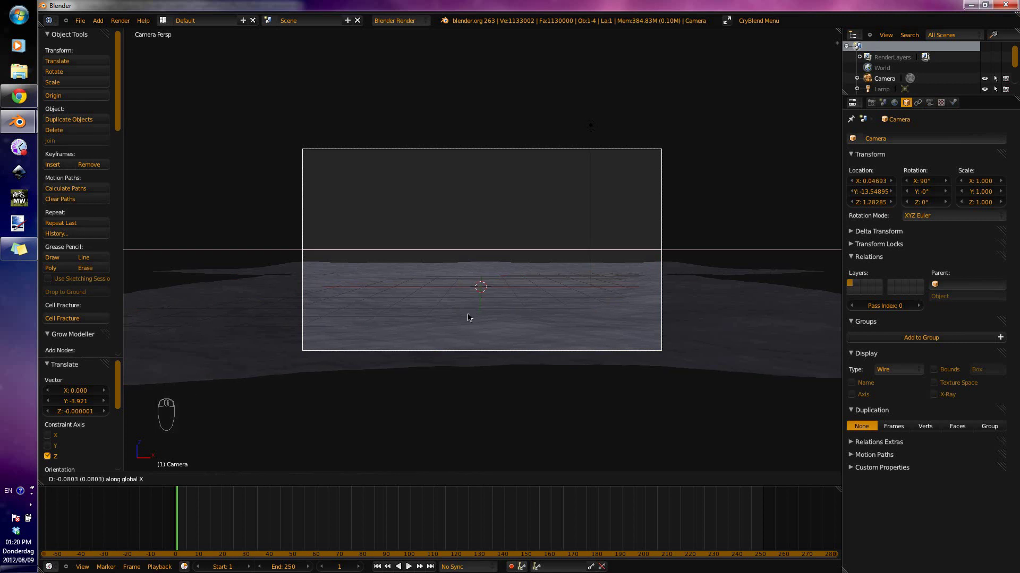
pyautogui.click(435, 314)
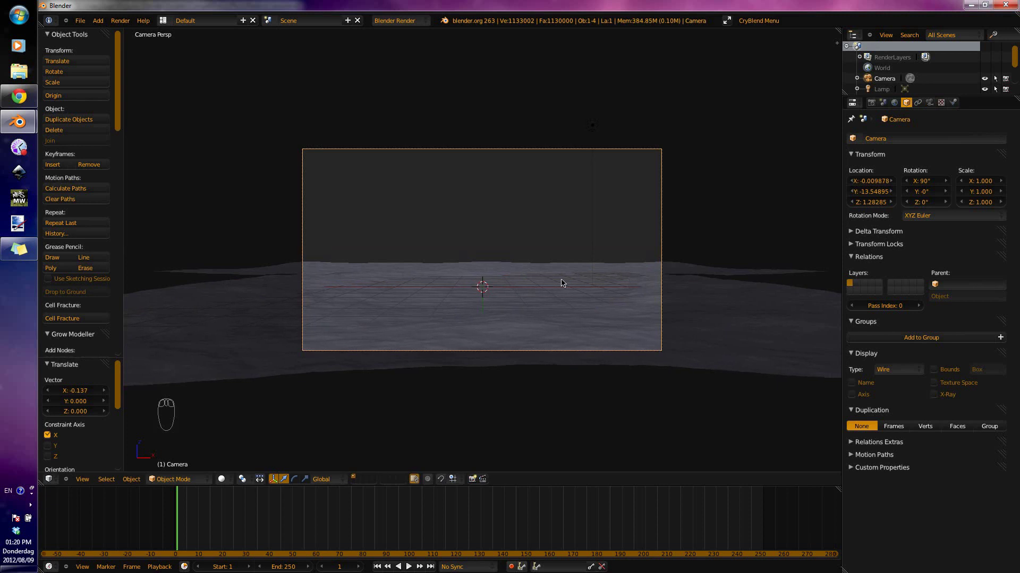
pyautogui.press('g')
pyautogui.press('x')
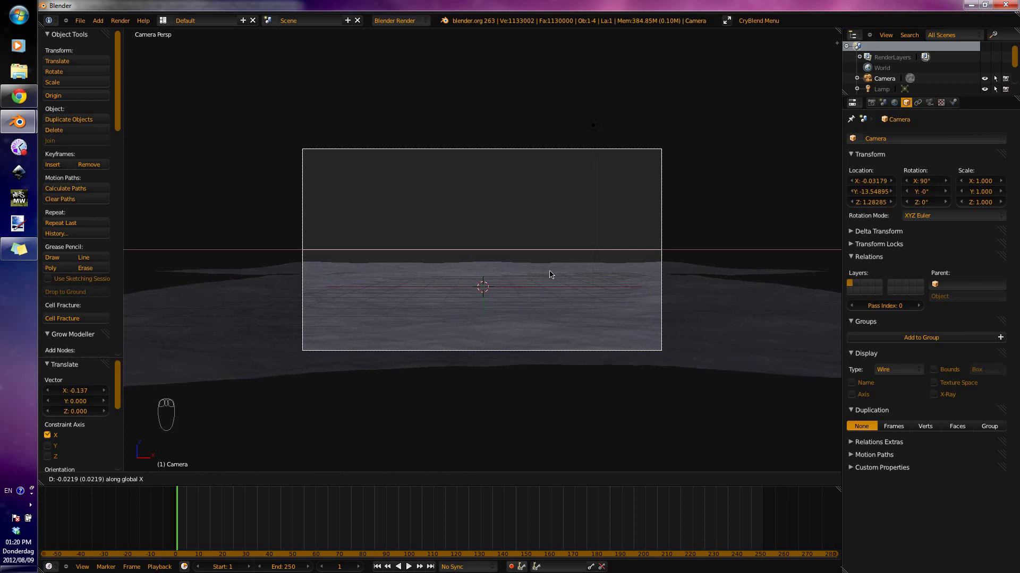
pyautogui.click(565, 272)
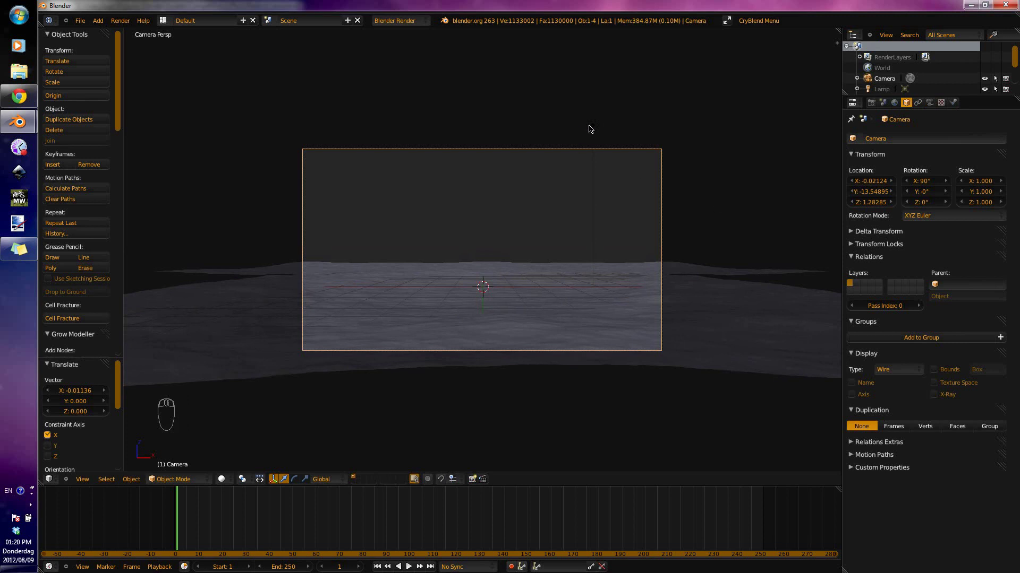
# Delete the lamp from the scene.
pyautogui.rightClick(594, 128)
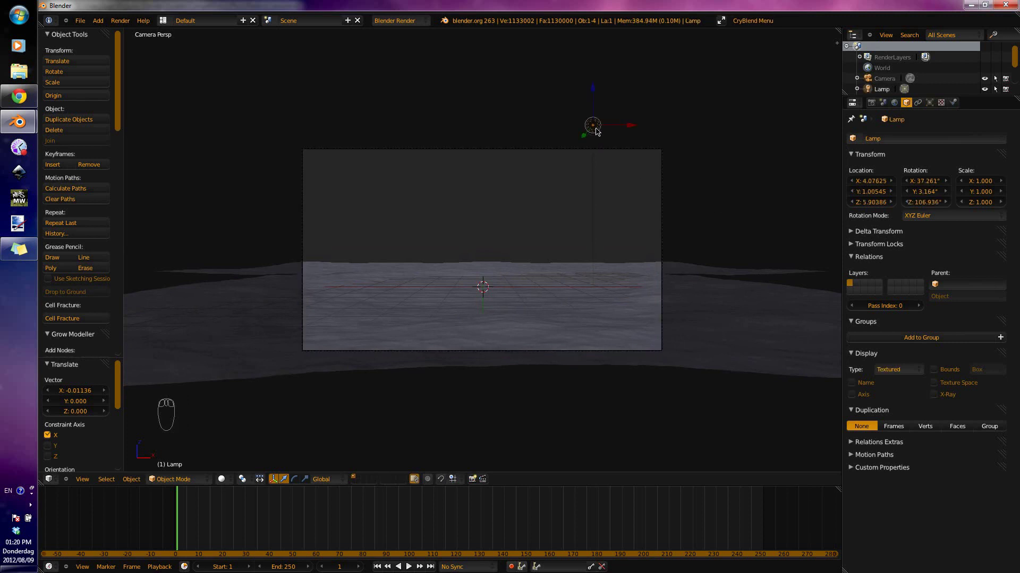
pyautogui.press('x')
pyautogui.click(597, 130)
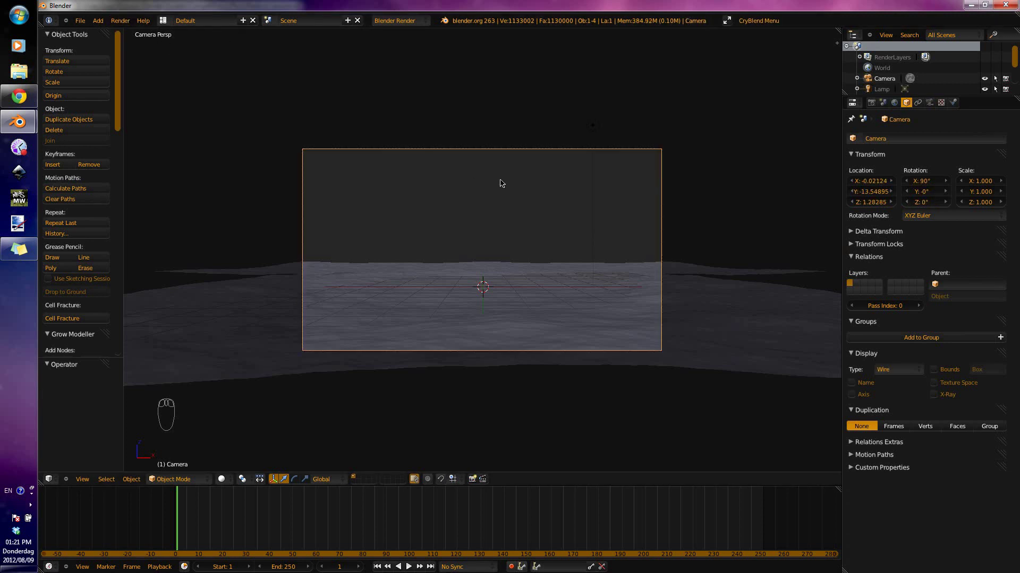
# Nudge the camera along X to -0.02448 so the ocean horizon sits centred.
pyautogui.press('g')
pyautogui.press('x')
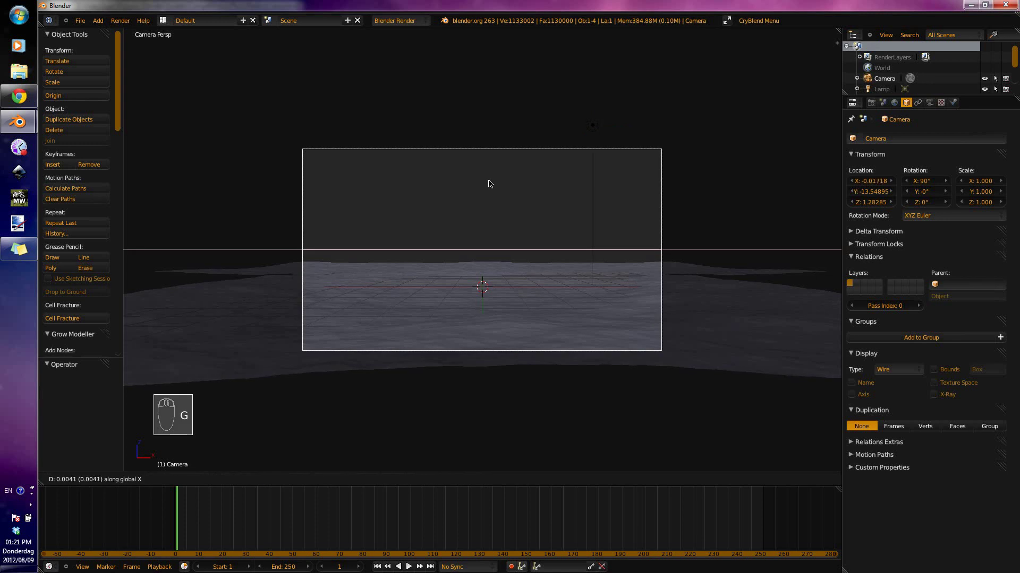
pyautogui.click(489, 184)
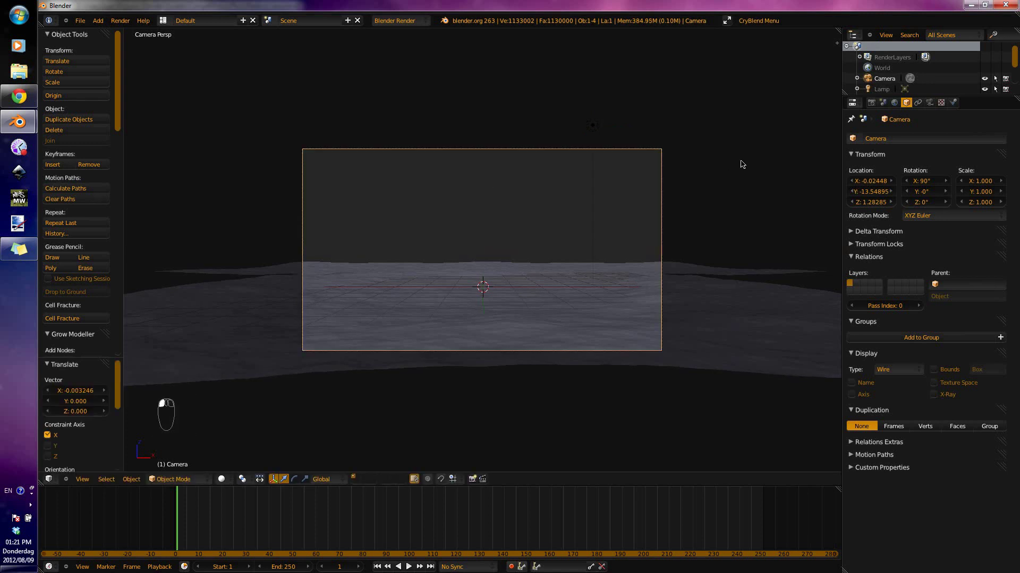
pyautogui.moveTo(716, 178); pyautogui.dragTo(620, 239, button='middle')
pyautogui.scroll(-5, 633, 251)
pyautogui.scroll(-2, 661, 234)
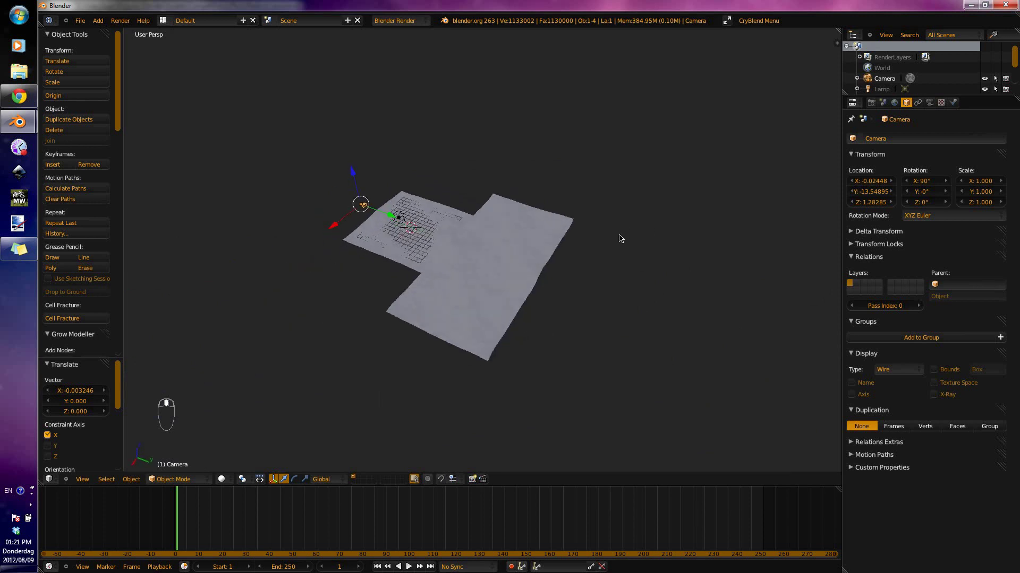
# In top orthographic view, duplicate Plane.001 and place the copy 19.677 along Y.
pyautogui.rightClick(529, 239)
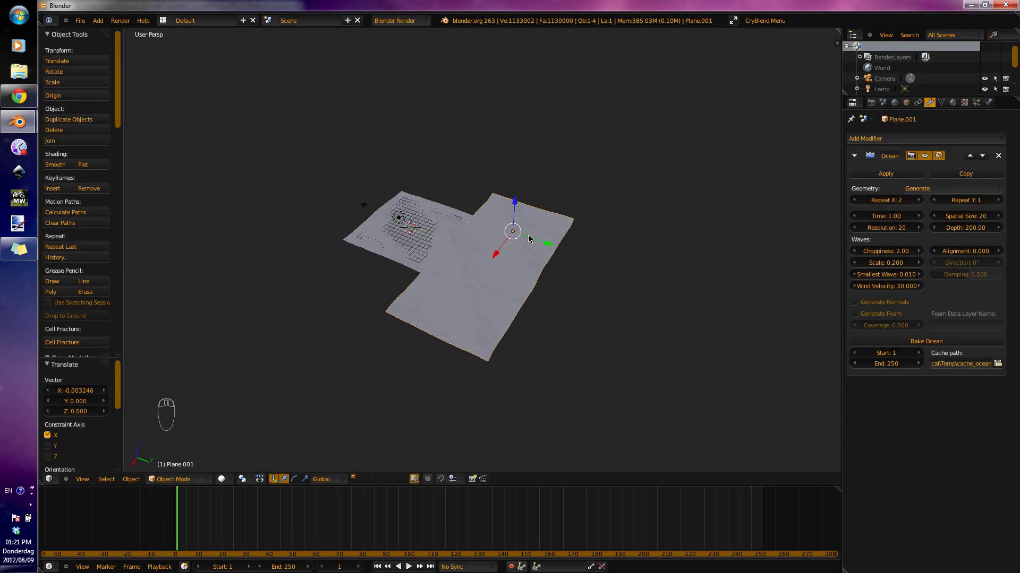
pyautogui.press('KP_7')
pyautogui.press('KP_5')
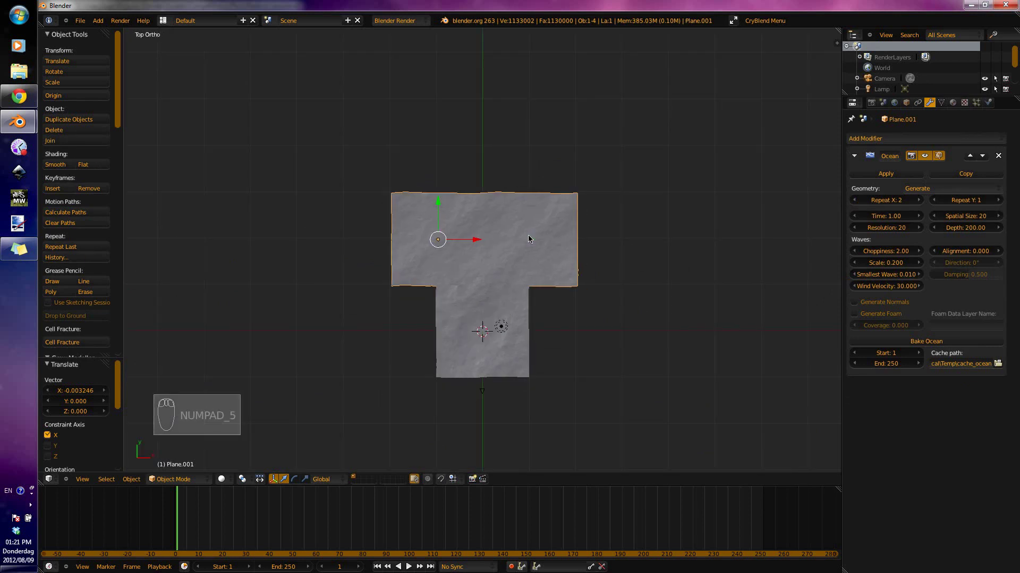
pyautogui.hotkey('shift', 'd')
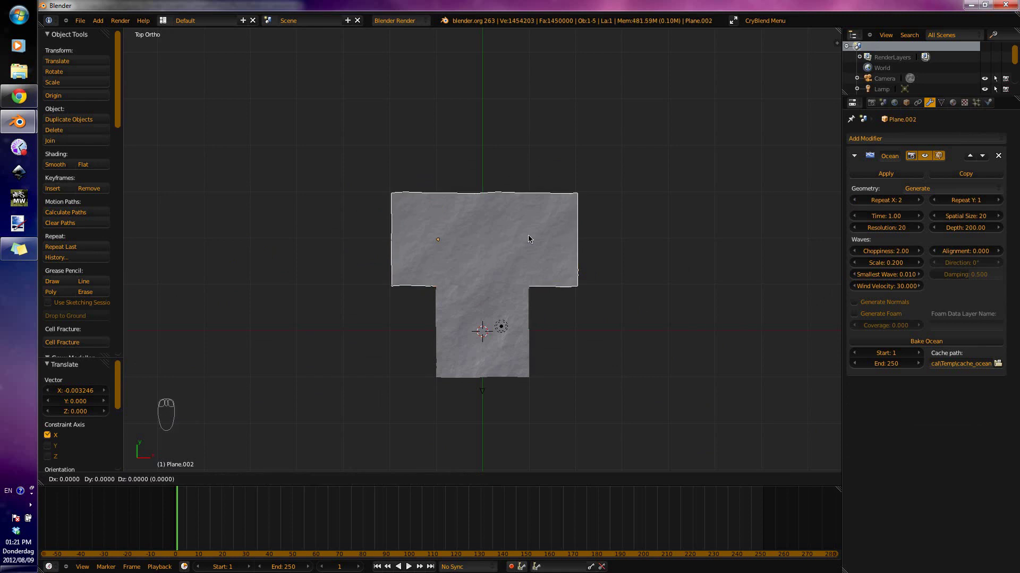
pyautogui.press('y')
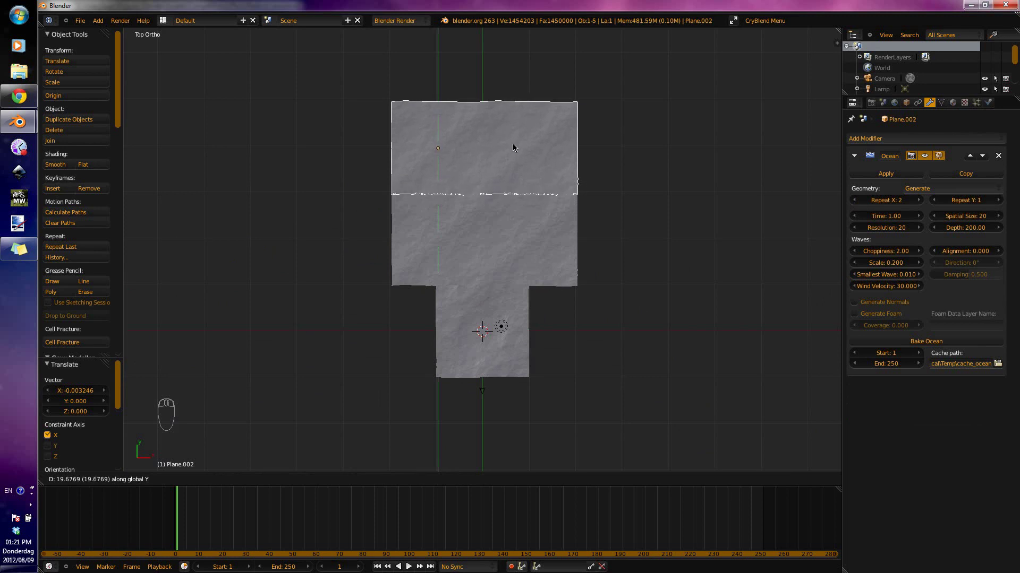
pyautogui.click(512, 143)
pyautogui.moveTo(521, 182); pyautogui.dragTo(468, 158, button='middle')
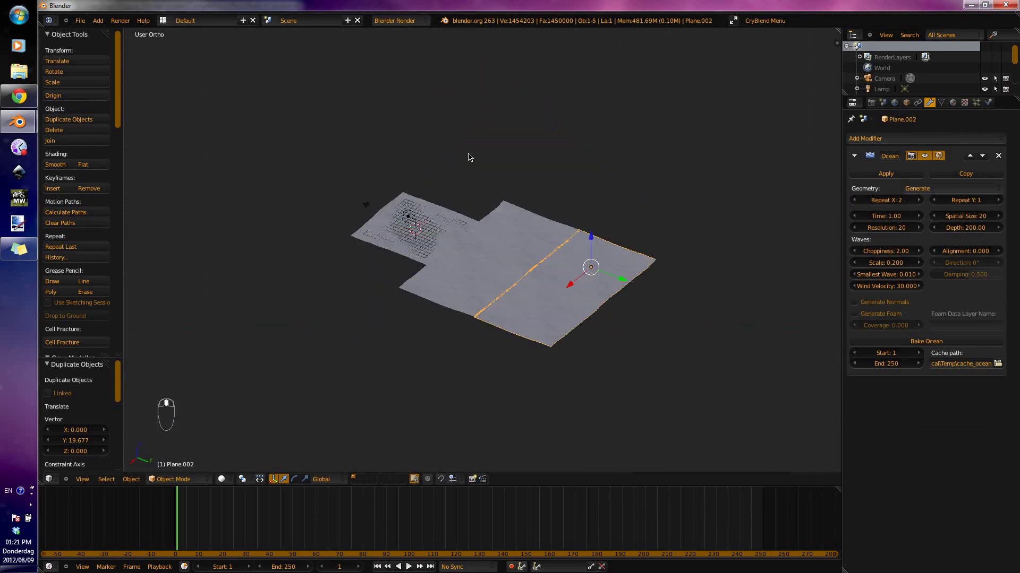
# Set the new tile's Ocean modifier to Resolution 10 and Repeat X 3.
pyautogui.click(890, 227)
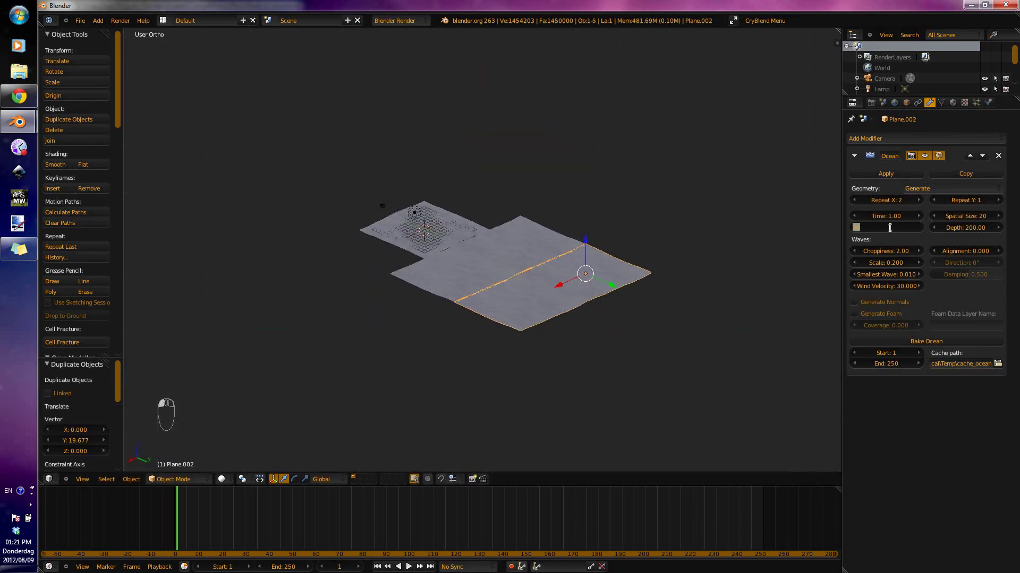
pyautogui.write('10')
pyautogui.press('Return')
pyautogui.moveTo(660, 298); pyautogui.dragTo(651, 300, button='middle')
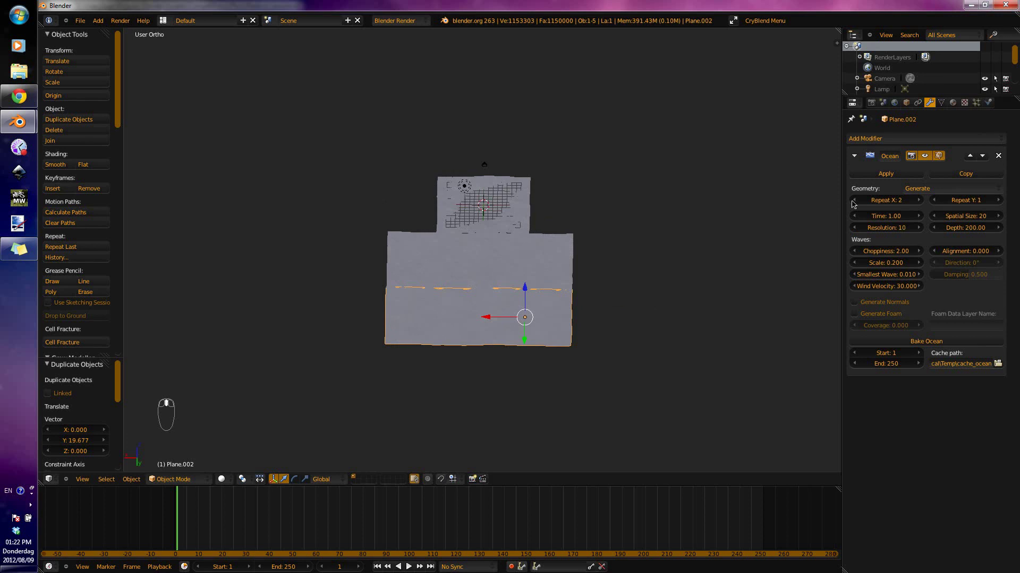
pyautogui.click(918, 200)
pyautogui.press('KP_7')
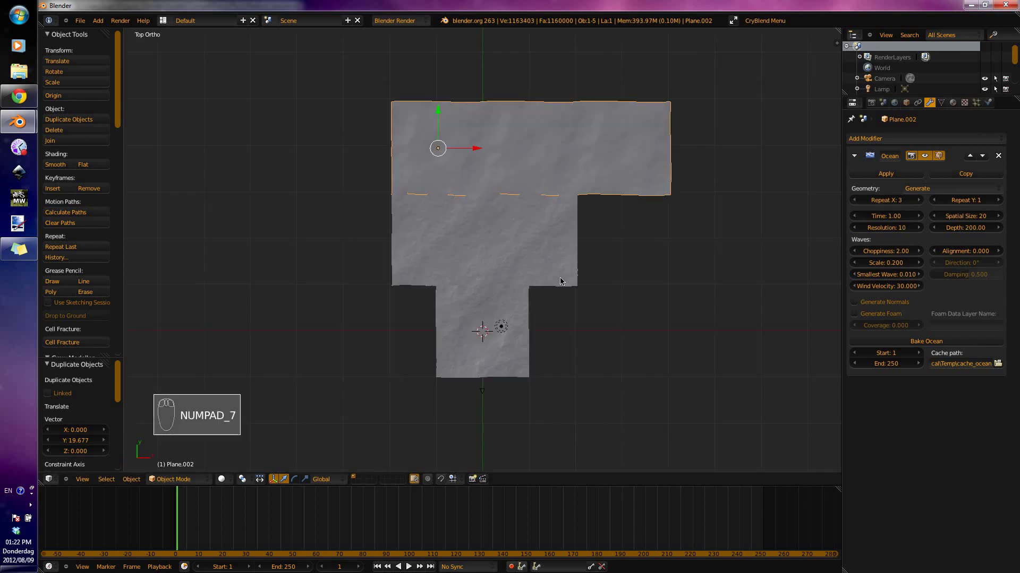
pyautogui.press('KP_5')
pyautogui.press('KP_5')
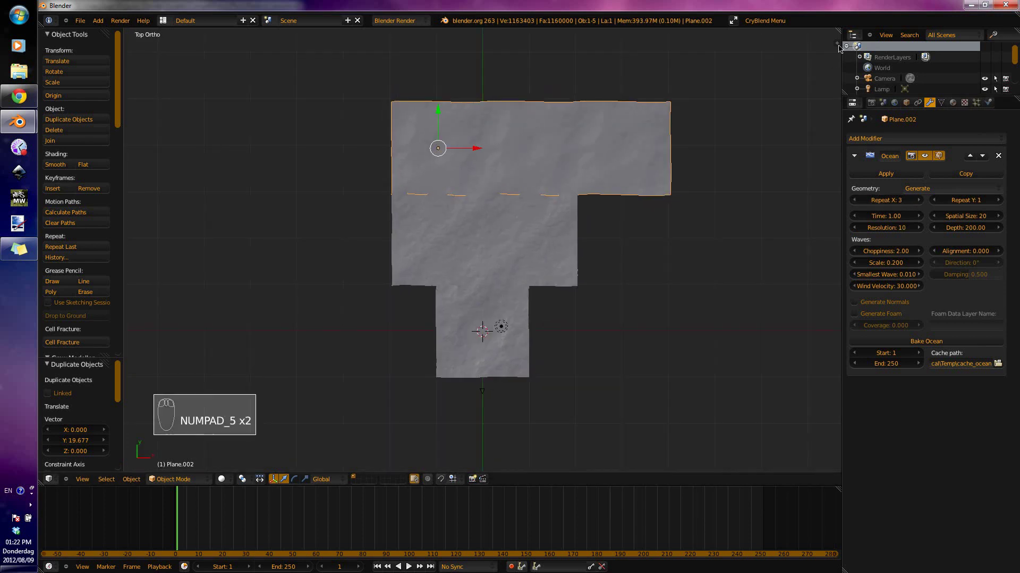
# Split the 3D view in two, hide the right view's tool panel, and look through the camera there.
pyautogui.moveTo(837, 42); pyautogui.dragTo(558, 36)
pyautogui.press('t')
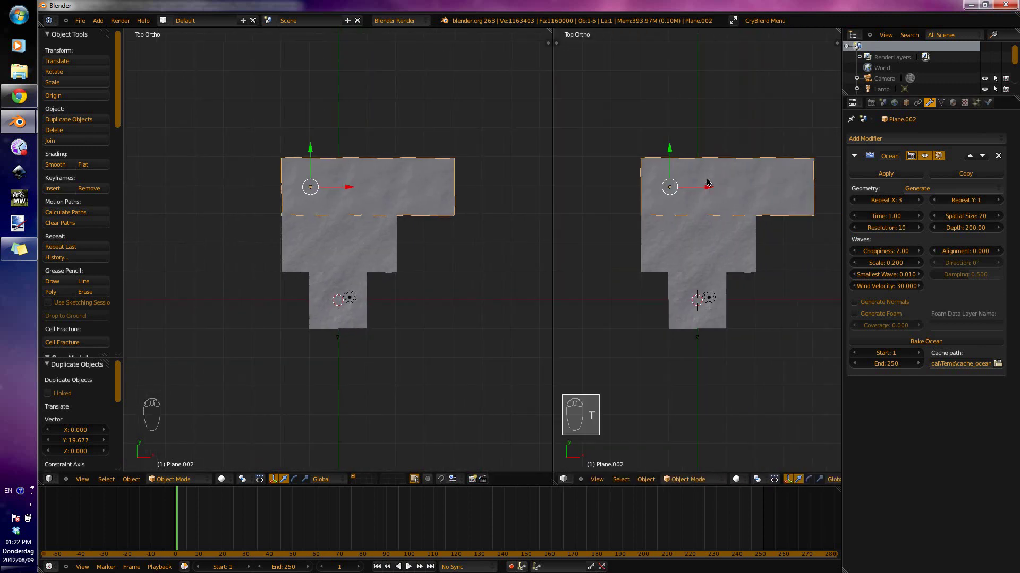
pyautogui.press('KP_0')
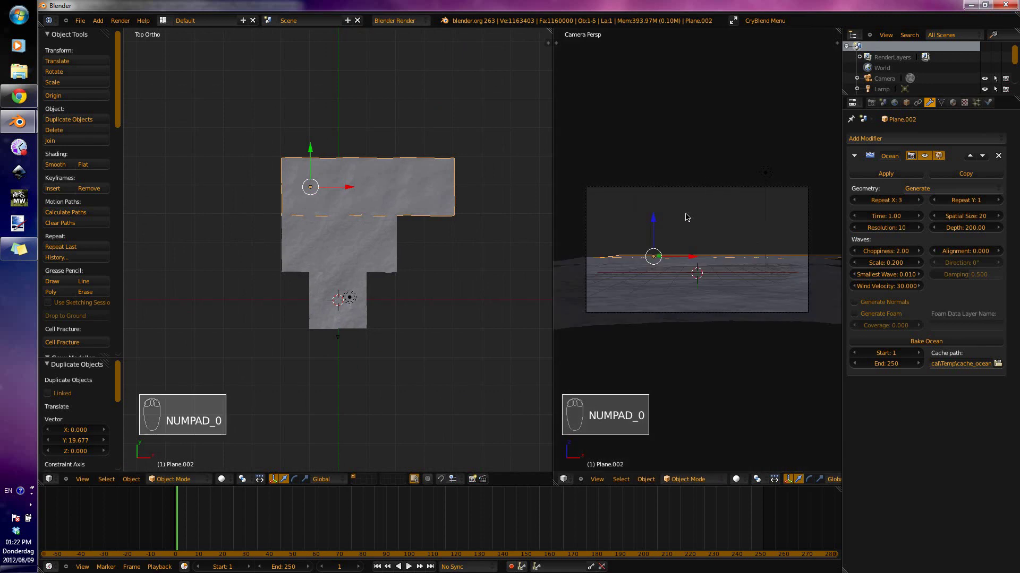
pyautogui.scroll(2, 687, 219)
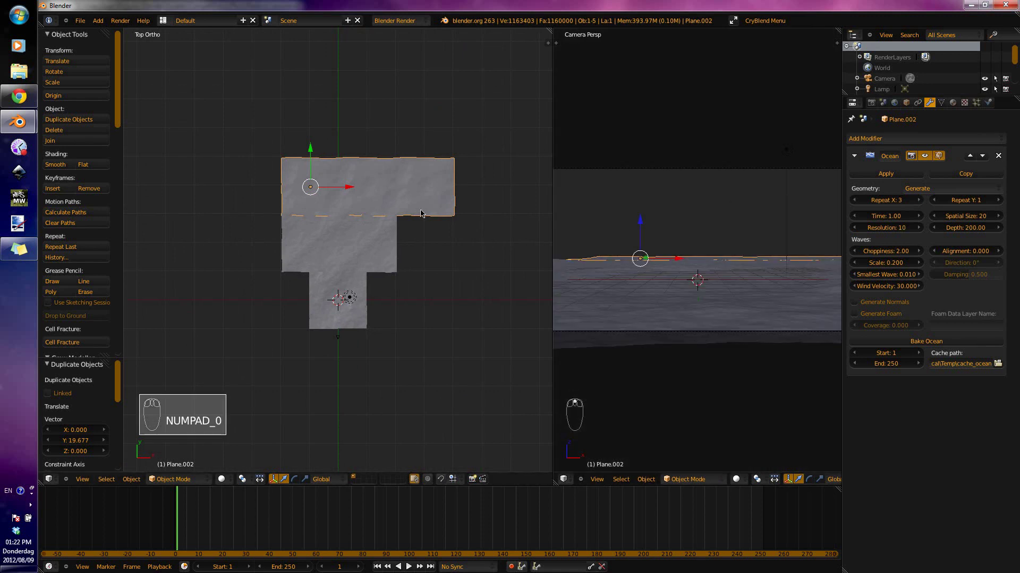
# Slide Plane.002 left to X -10.903, then view the planes edge-on from the right.
pyautogui.scroll(-2, 648, 225)
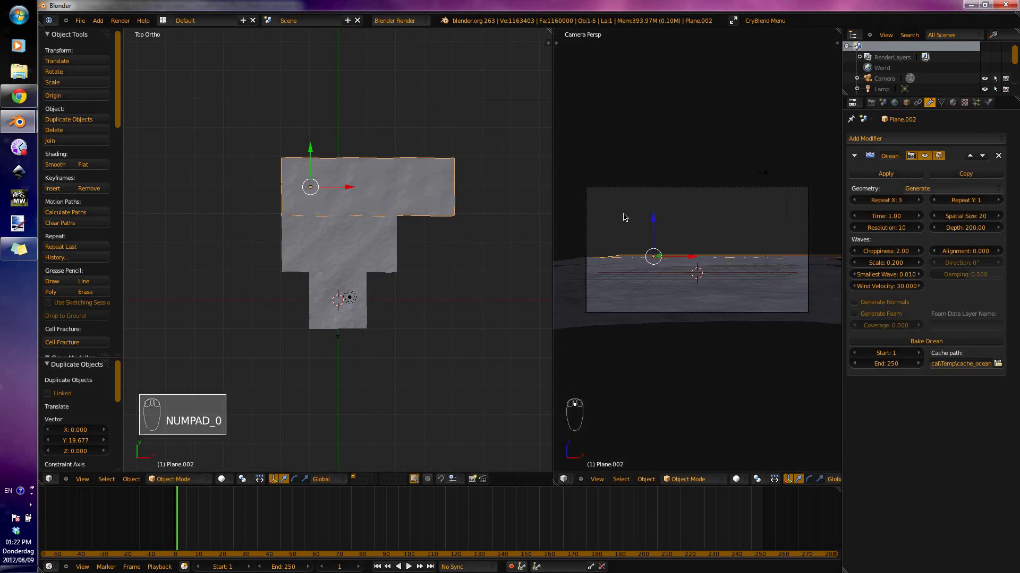
pyautogui.moveTo(330, 191); pyautogui.dragTo(310, 201)
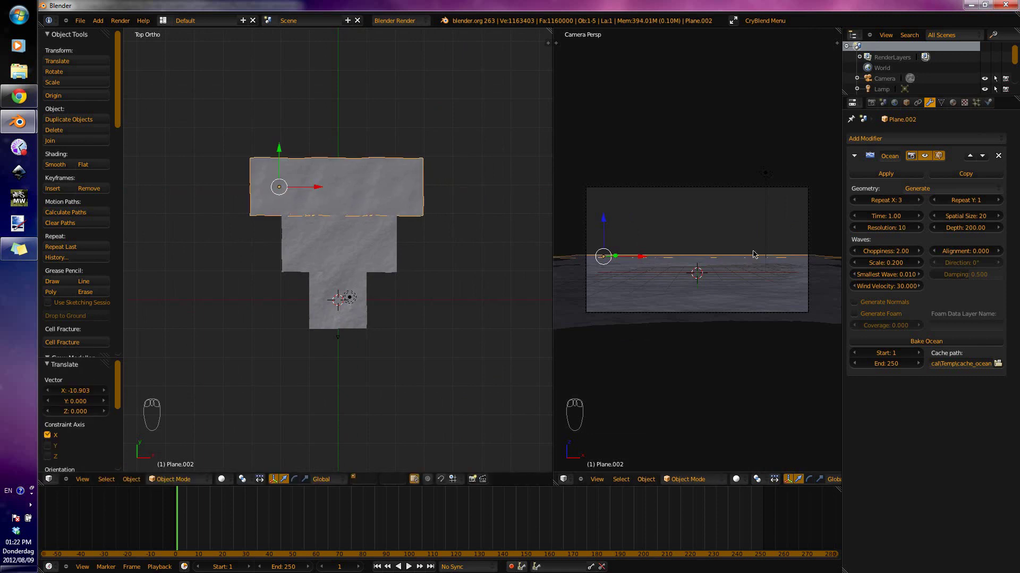
pyautogui.press('KP_3')
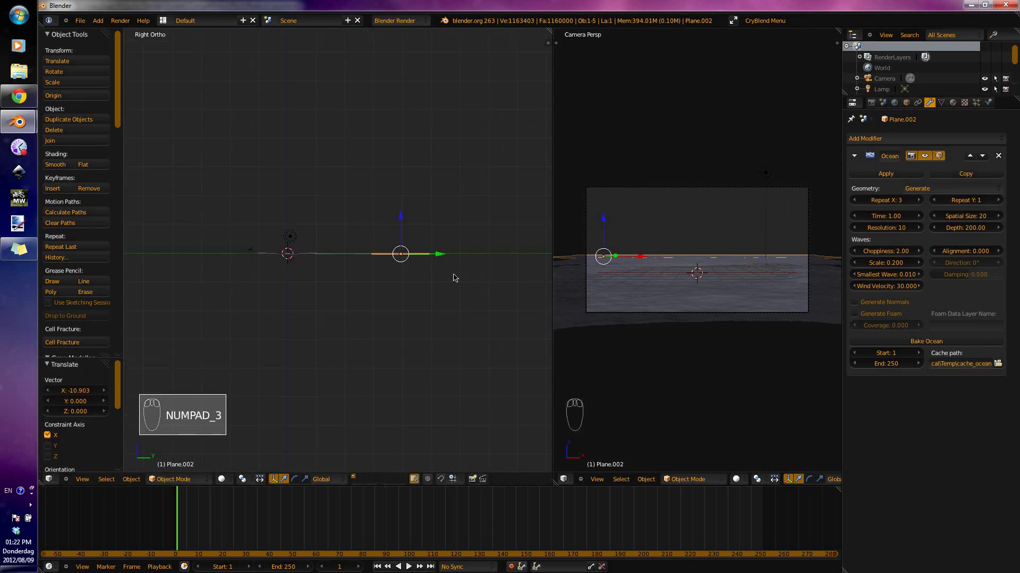
pyautogui.scroll(3, 451, 275)
pyautogui.scroll(3, 425, 345)
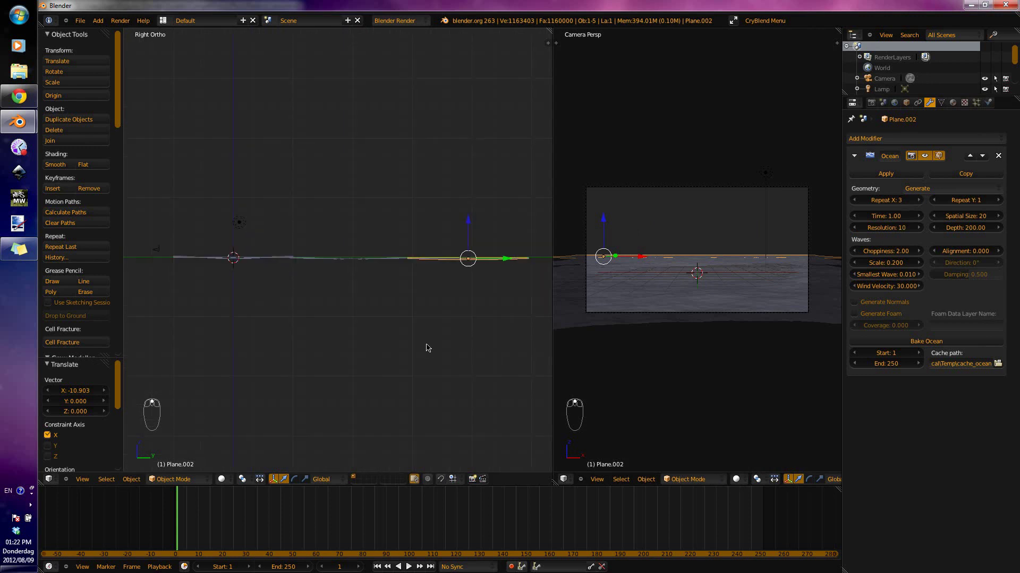
# In wireframe, lower Plane.002 along Z to -0.107.
pyautogui.press('z')
pyautogui.scroll(-1, 428, 348)
pyautogui.scroll(2, 435, 351)
pyautogui.scroll(4, 463, 334)
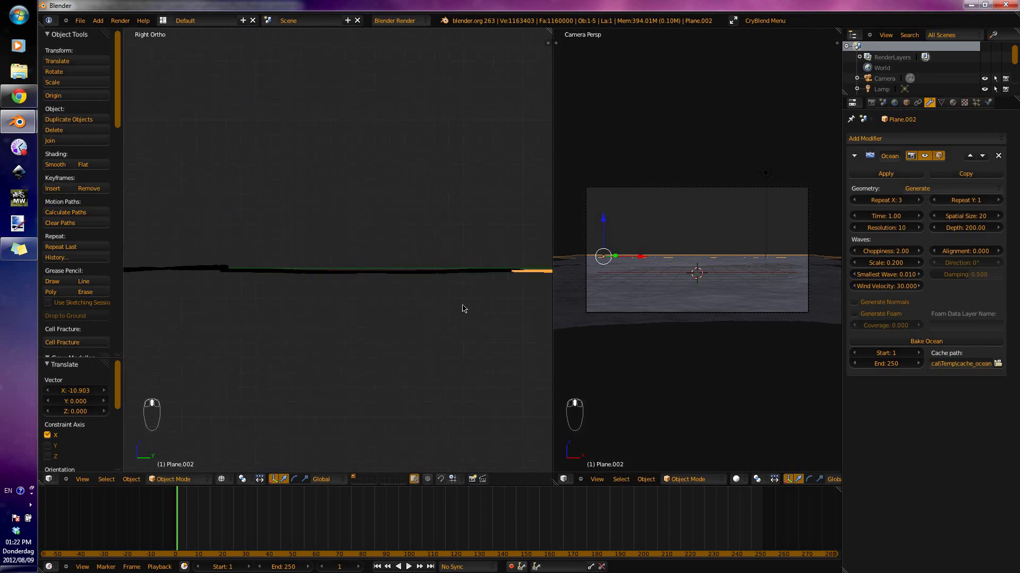
pyautogui.keyDown('ctrl'); pyautogui.scroll(5, 364, 312); pyautogui.keyUp('ctrl')
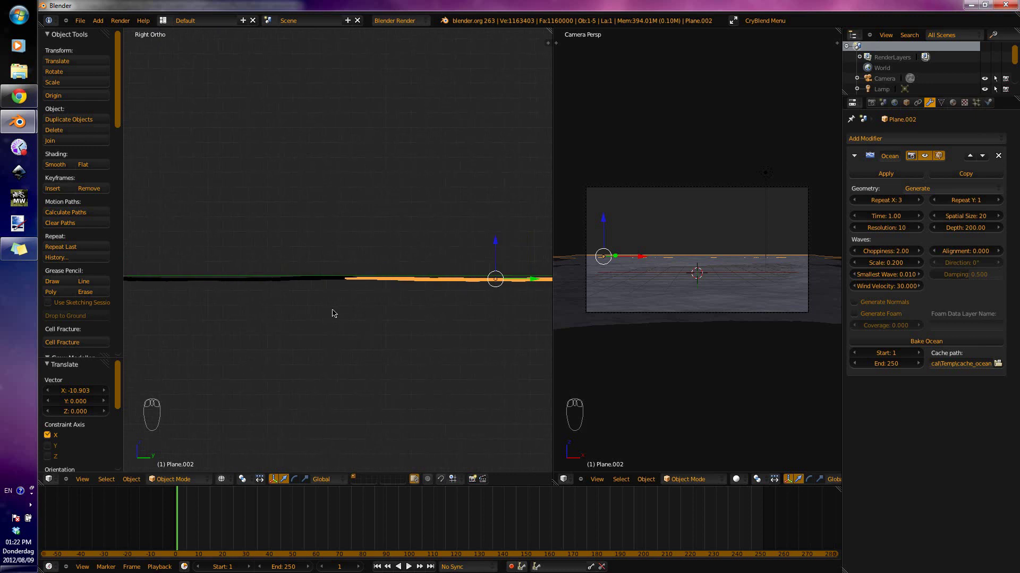
pyautogui.press('g')
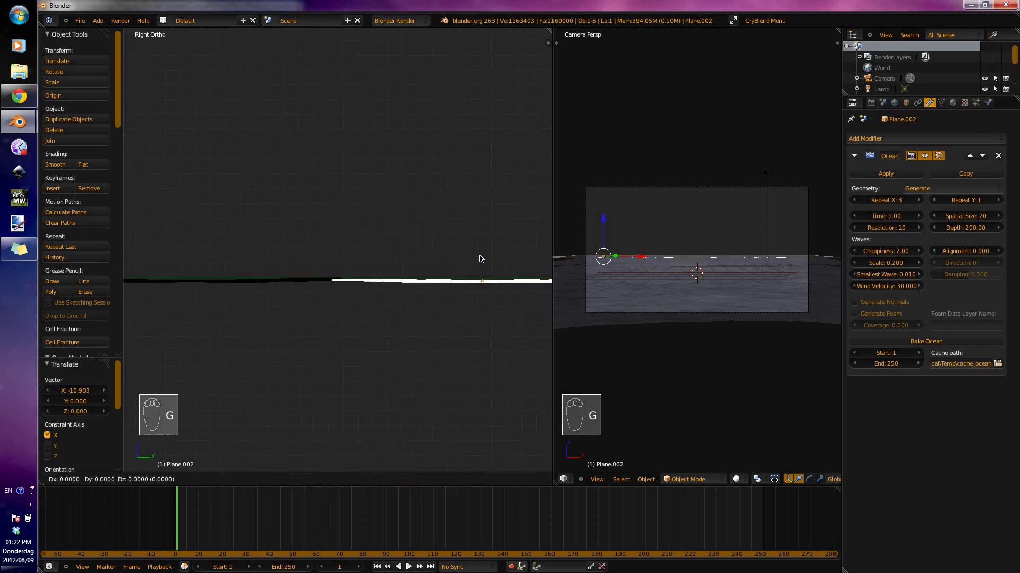
pyautogui.press('z')
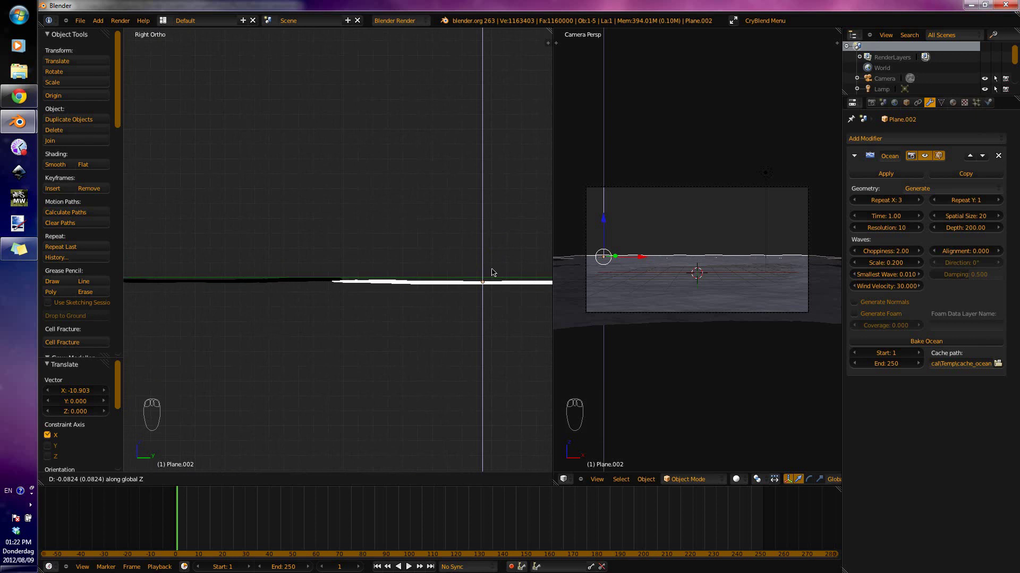
pyautogui.click(486, 271)
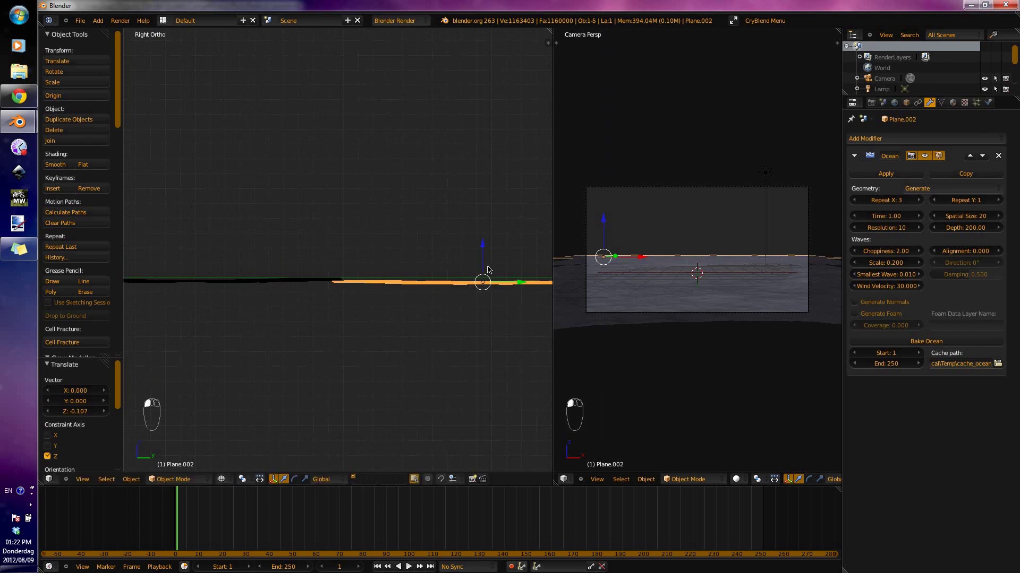
pyautogui.moveTo(443, 273)
pyautogui.mouseDown(button='middle')
pyautogui.moveTo(437, 264)
pyautogui.moveTo(447, 282)
pyautogui.moveTo(415, 294)
pyautogui.mouseUp(button='middle')
# Return to solid shading and move Plane.002 vertically to Z -0.06865.
pyautogui.press('z')
pyautogui.press('g')
pyautogui.press('z')
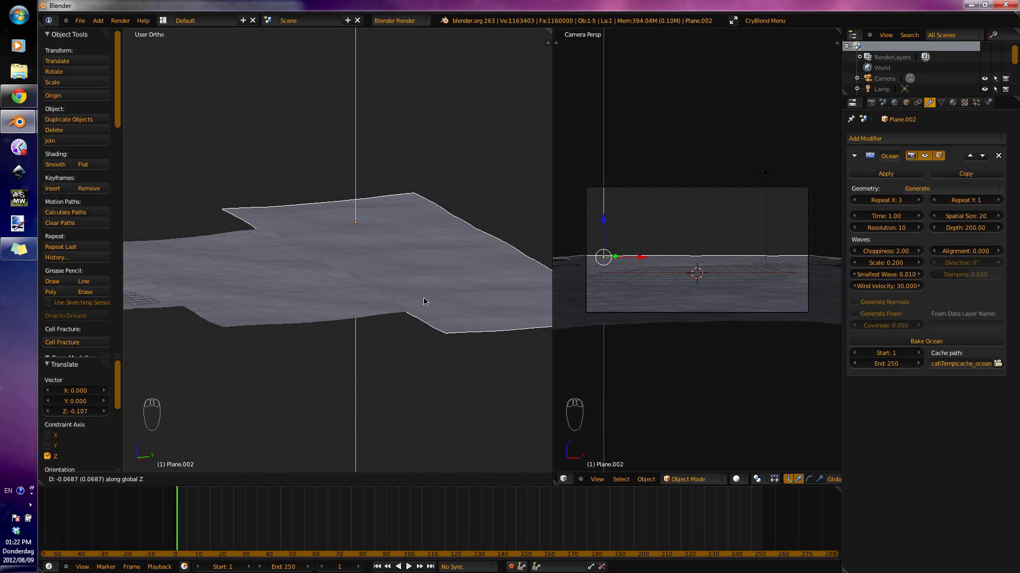
pyautogui.click(424, 302)
# Orbit around the three ocean tiles to check they form one continuous surface, ending in top view.
pyautogui.moveTo(375, 296); pyautogui.dragTo(498, 311, button='middle')
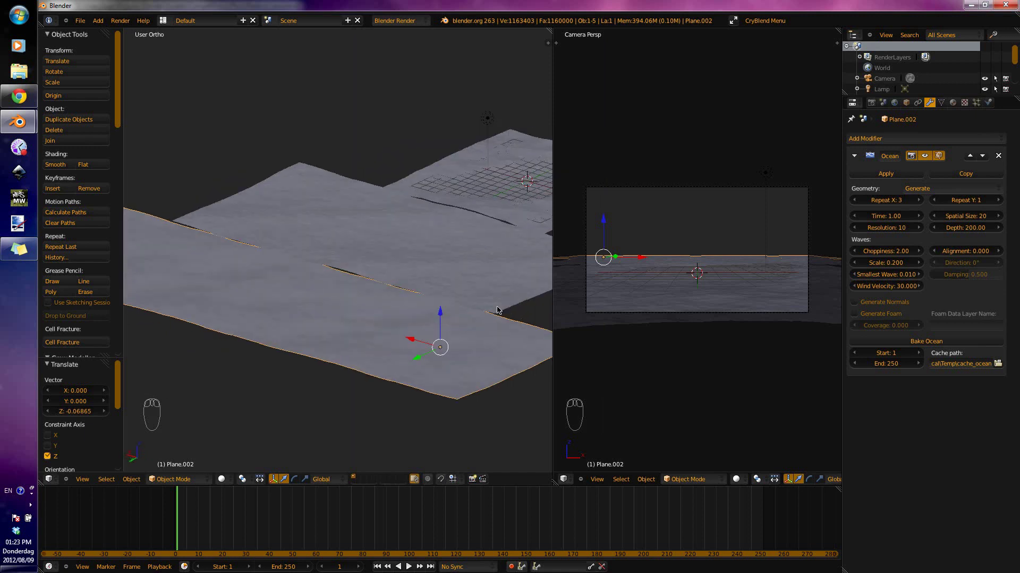
pyautogui.scroll(3, 488, 305)
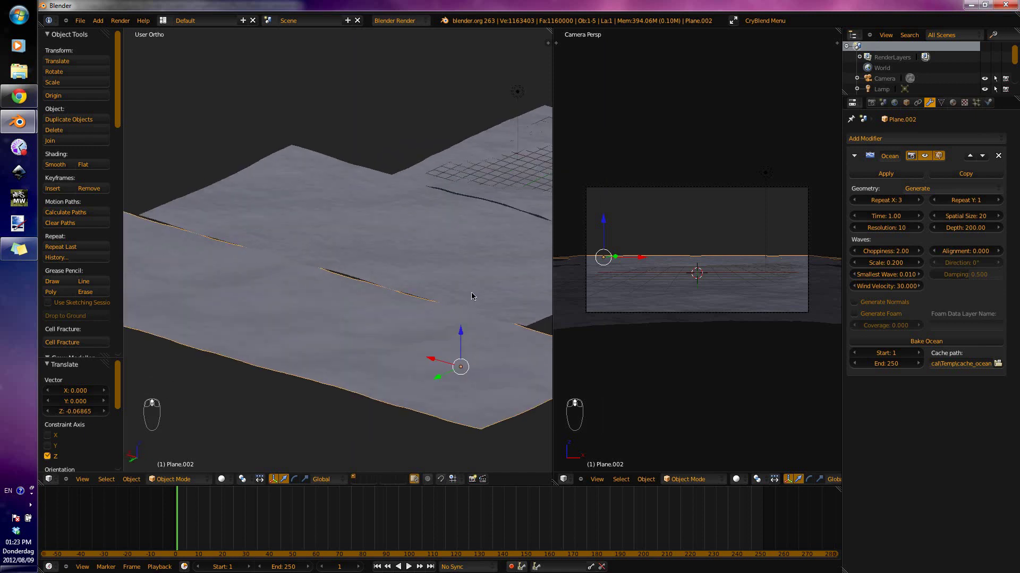
pyautogui.scroll(-4, 471, 296)
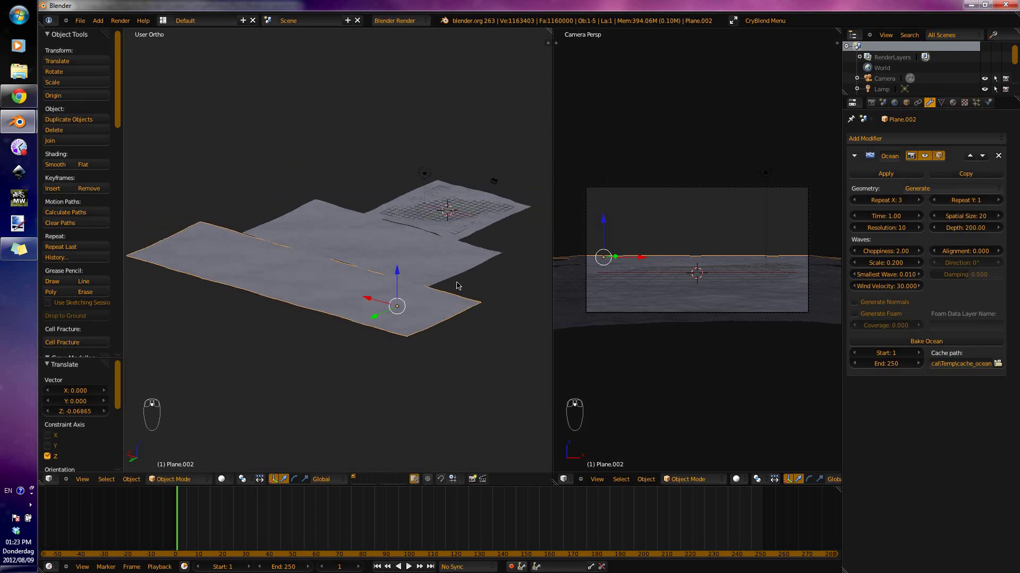
pyautogui.press('KP_6')
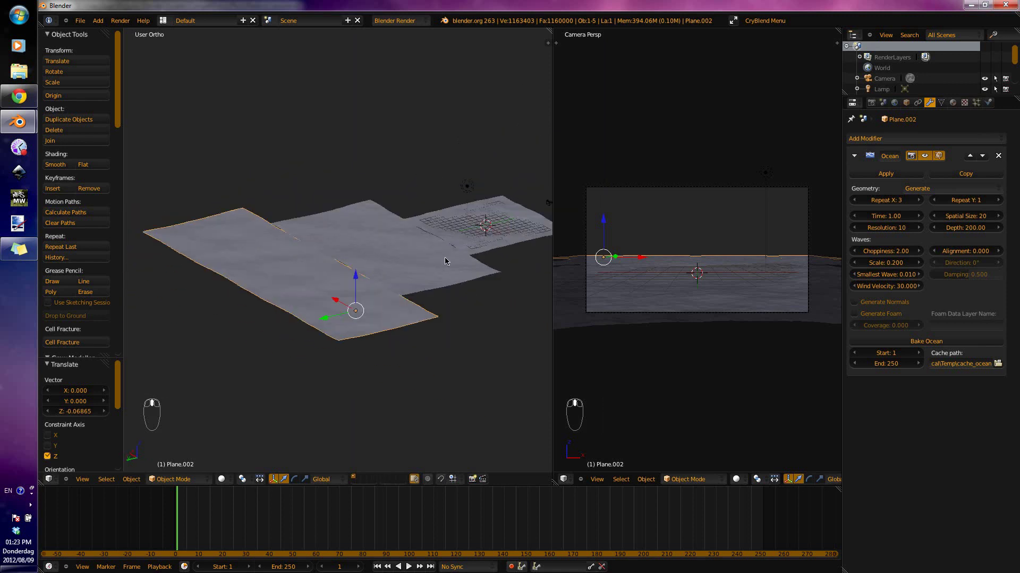
pyautogui.press('KP_6')
pyautogui.press('KP_6')
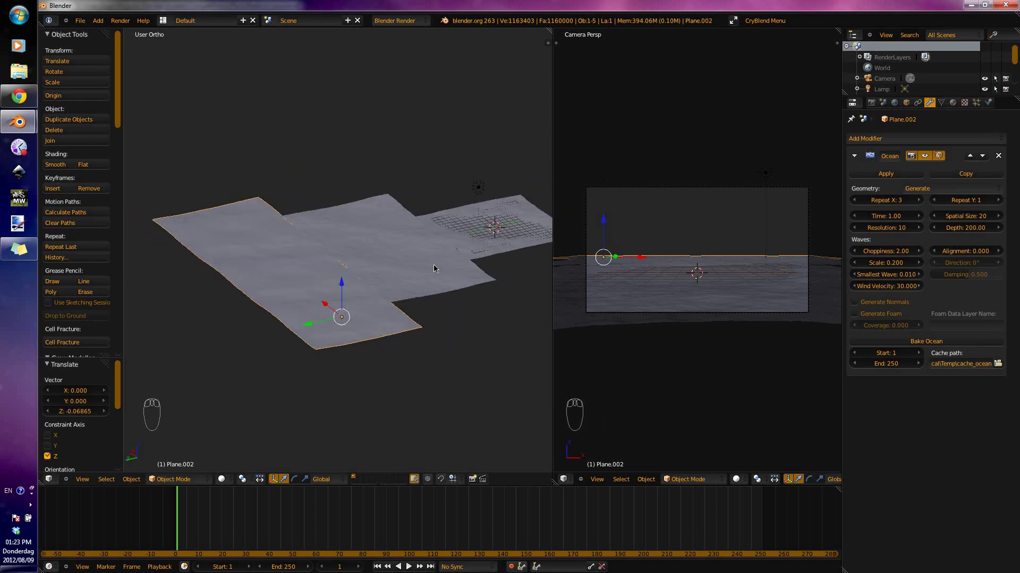
pyautogui.press('KP_6')
pyautogui.press('KP_6')
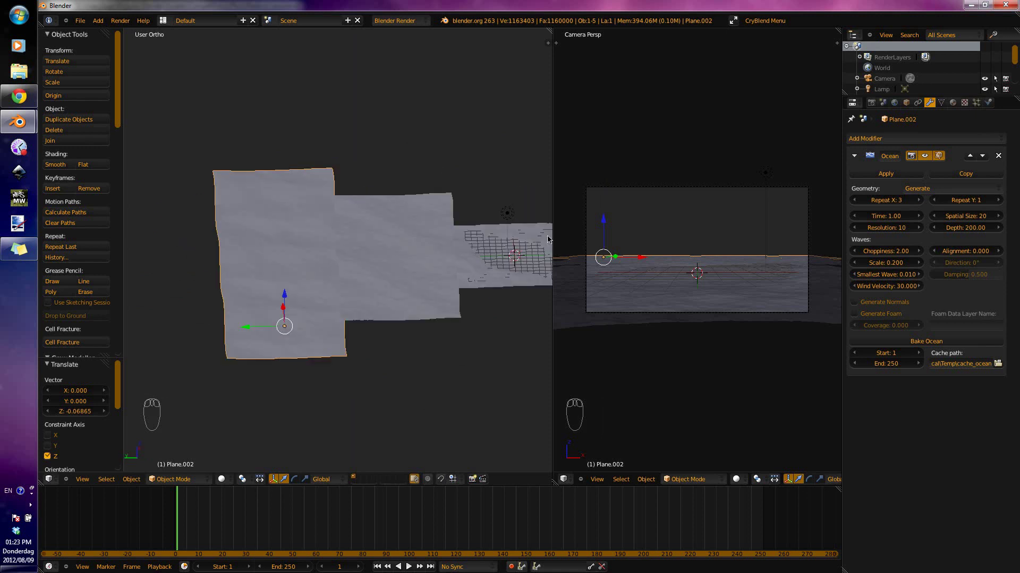
pyautogui.press('KP_2')
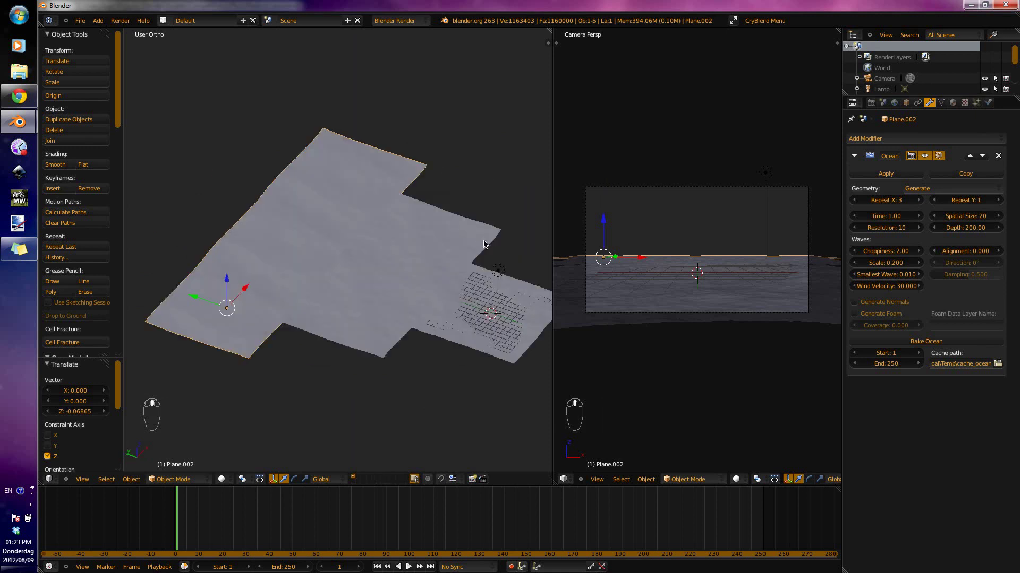
pyautogui.press('KP_2')
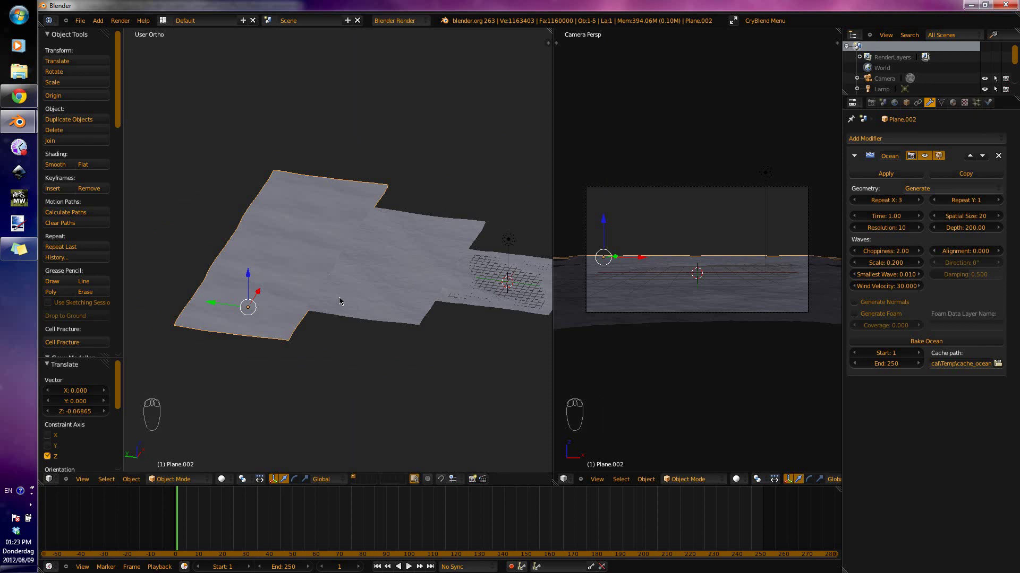
pyautogui.press('KP_7')
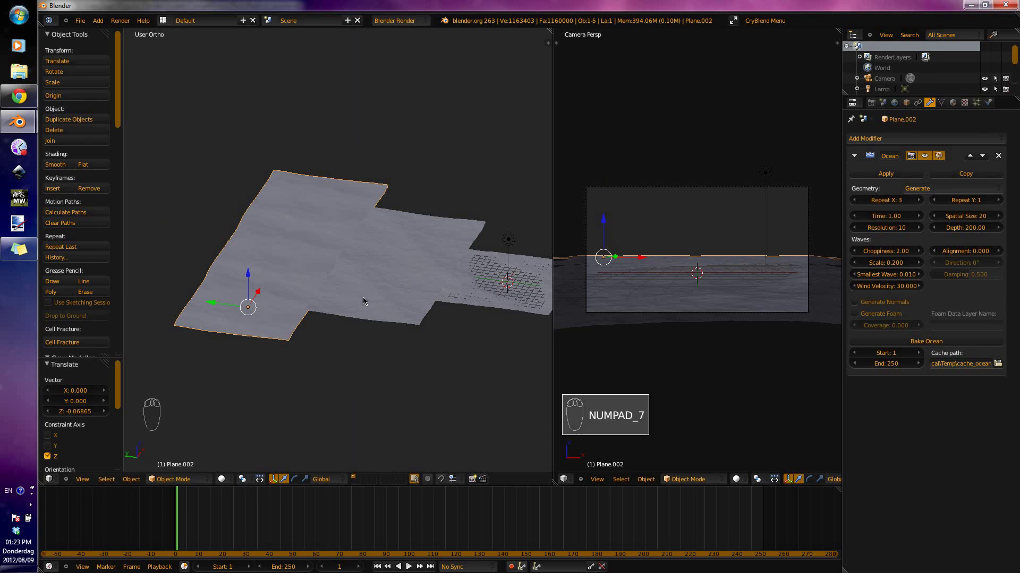
# Duplicate Plane.002 as Plane.003 and place it 20.018 along Y.
pyautogui.press('KP_5')
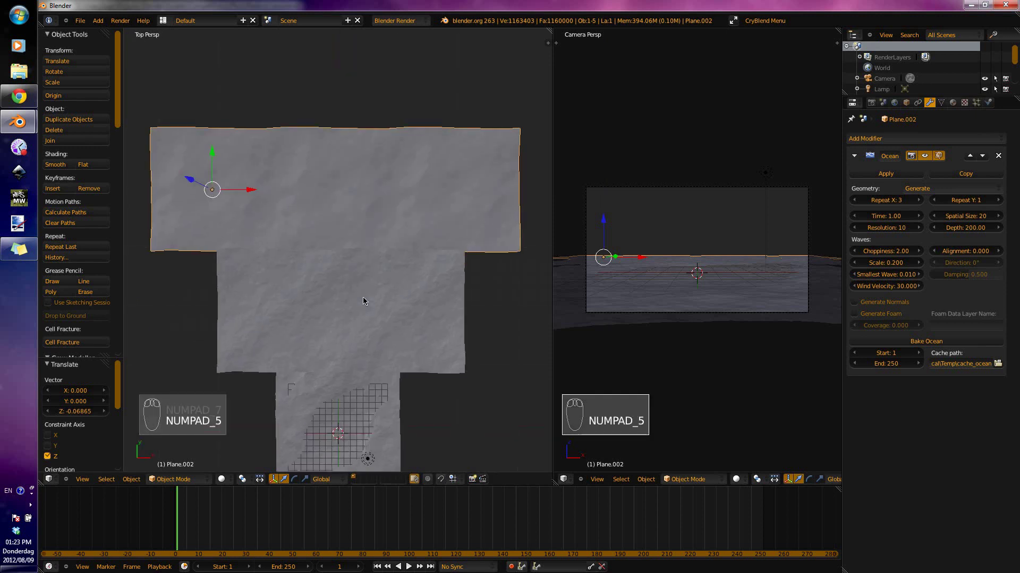
pyautogui.press('KP_5')
pyautogui.scroll(-3, 372, 294)
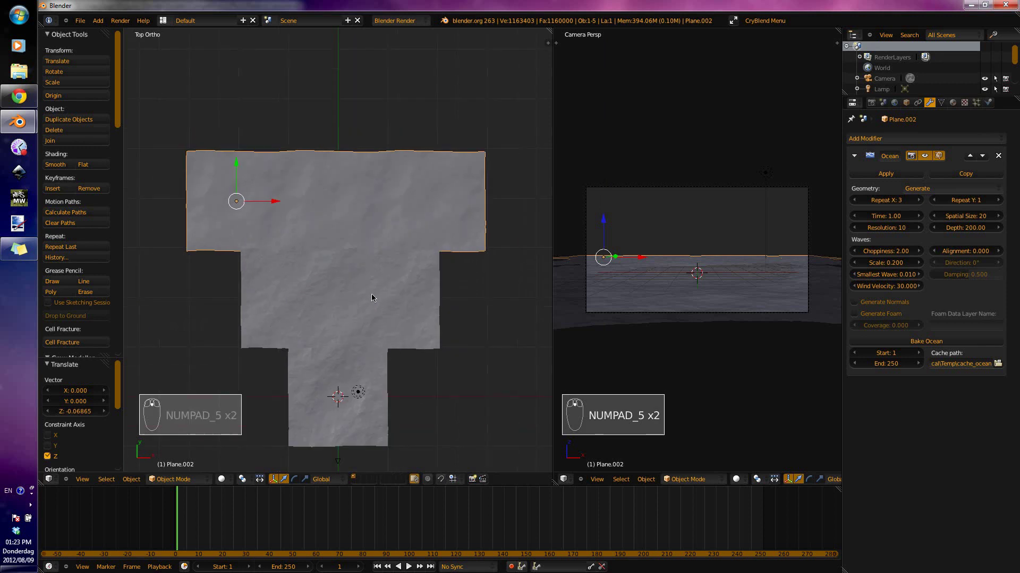
pyautogui.keyDown('shift'); pyautogui.moveTo(353, 275); pyautogui.dragTo(356, 278, button='middle'); pyautogui.keyUp('shift')
pyautogui.hotkey('shift', 'd')
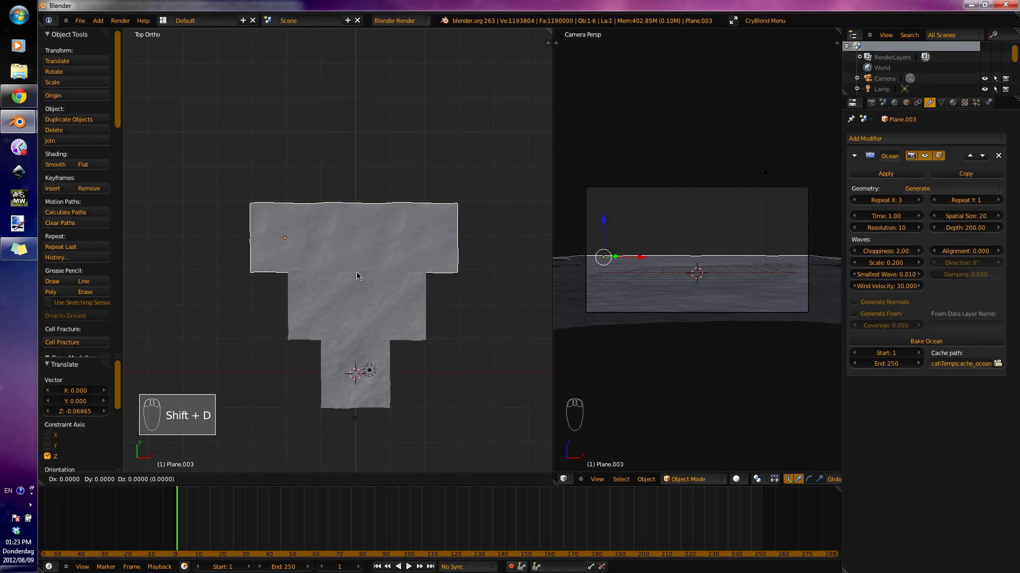
pyautogui.moveTo(356, 263); pyautogui.dragTo(349, 207, button='middle')
pyautogui.click(349, 208)
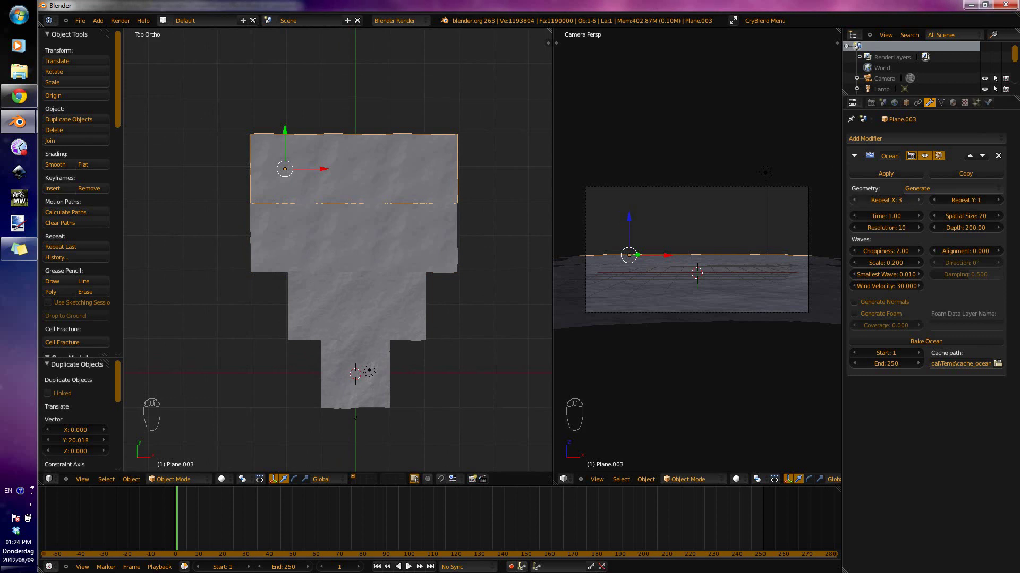
# Give Plane.003's ocean Repeat X 4, Resolution 5 and Choppiness 1, and shift it to X -9.085.
pyautogui.click(918, 200)
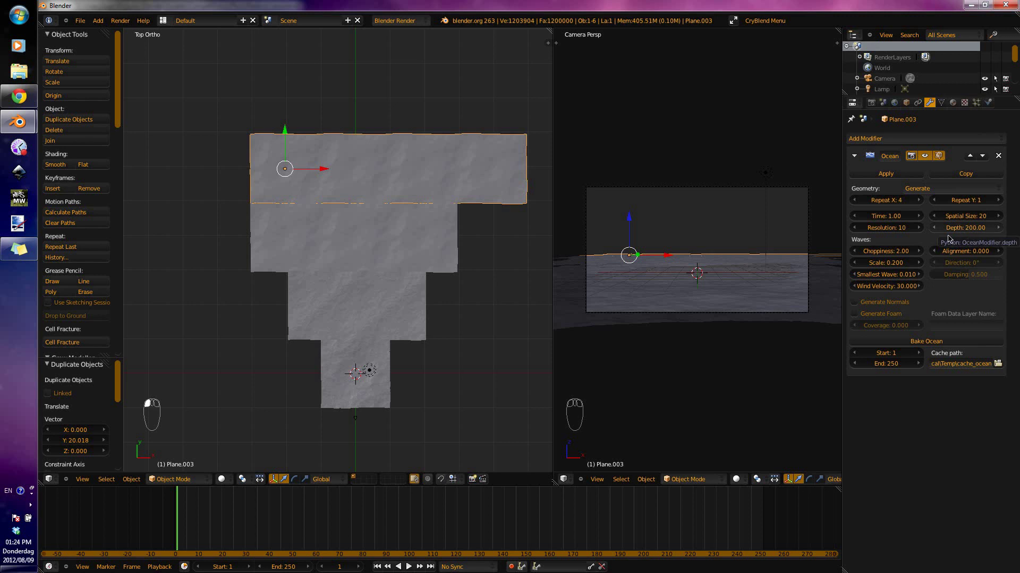
pyautogui.click(885, 229)
pyautogui.write('5')
pyautogui.press('Return')
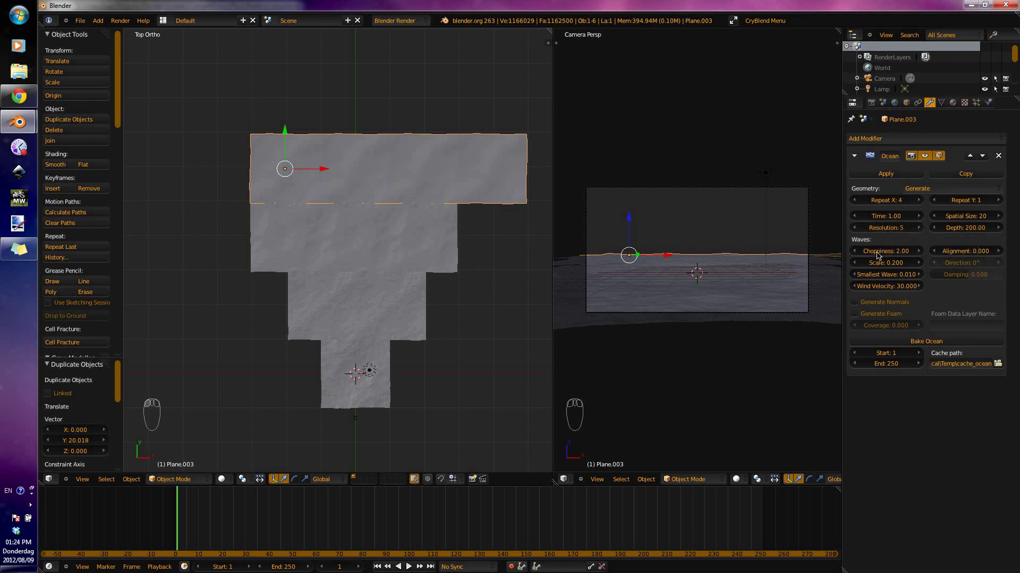
pyautogui.click(882, 252)
pyautogui.write('1')
pyautogui.press('Return')
pyautogui.moveTo(314, 173); pyautogui.dragTo(287, 172)
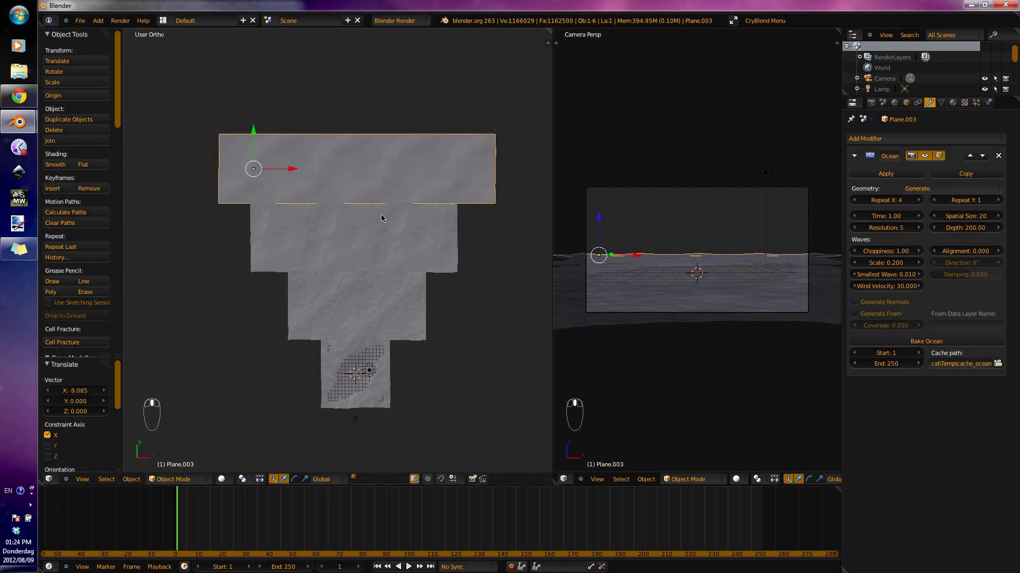
# In right-side wireframe view, lower Plane.003 by 0.232 along Z.
pyautogui.moveTo(376, 212); pyautogui.dragTo(376, 211, button='middle')
pyautogui.press('KP_3')
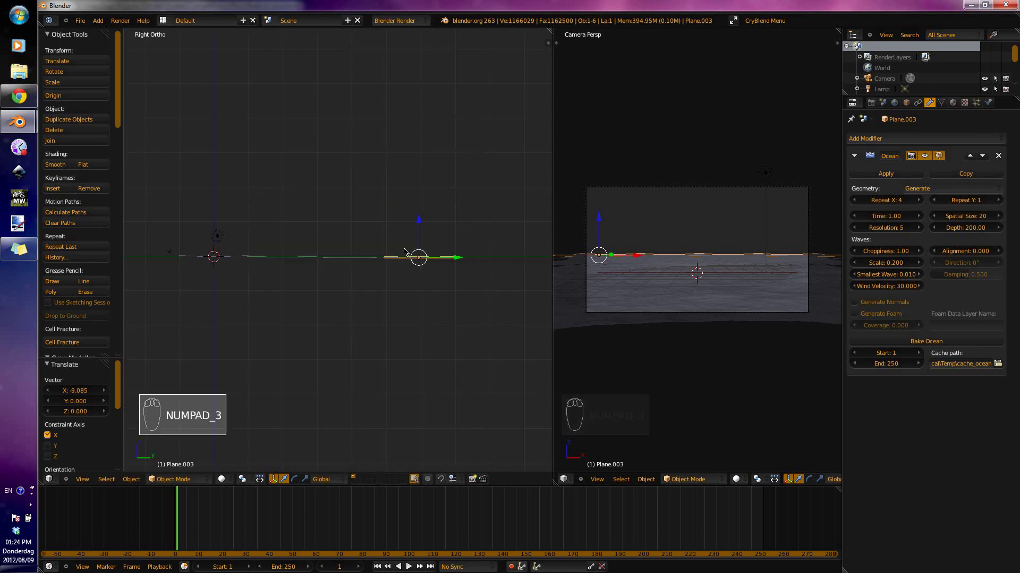
pyautogui.scroll(2, 401, 208)
pyautogui.scroll(-1, 409, 223)
pyautogui.scroll(3, 417, 187)
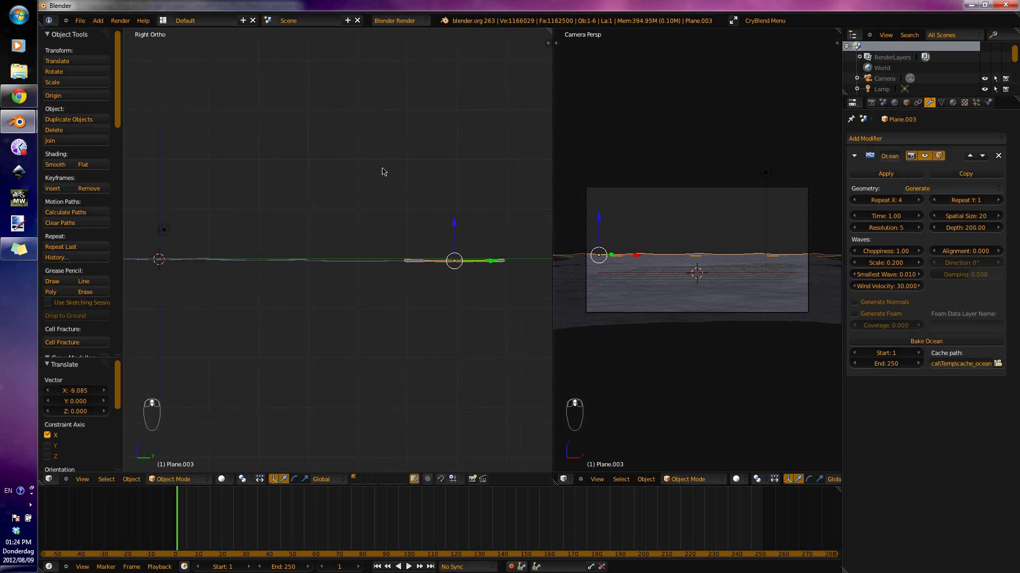
pyautogui.scroll(4, 371, 178)
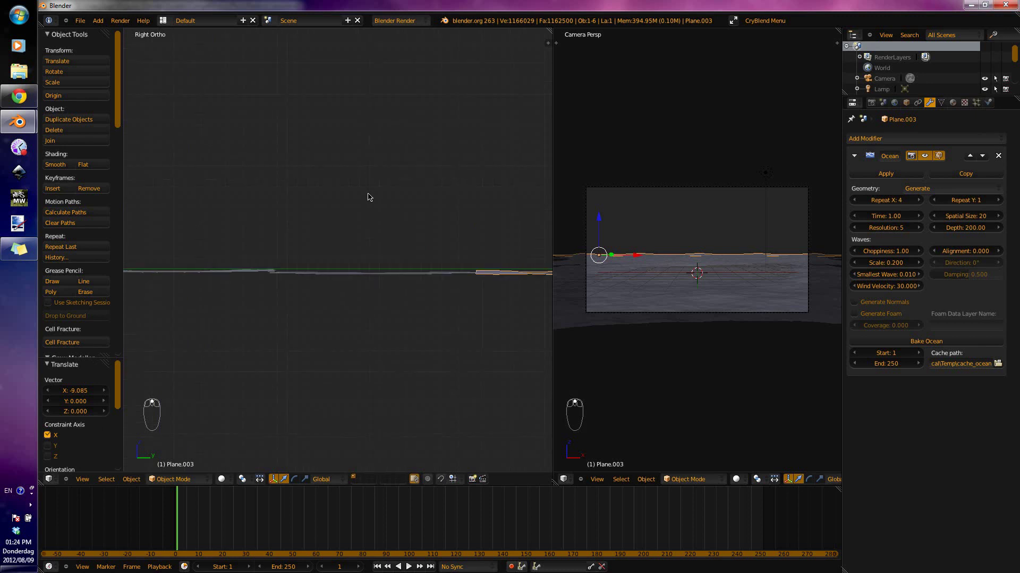
pyautogui.press('z')
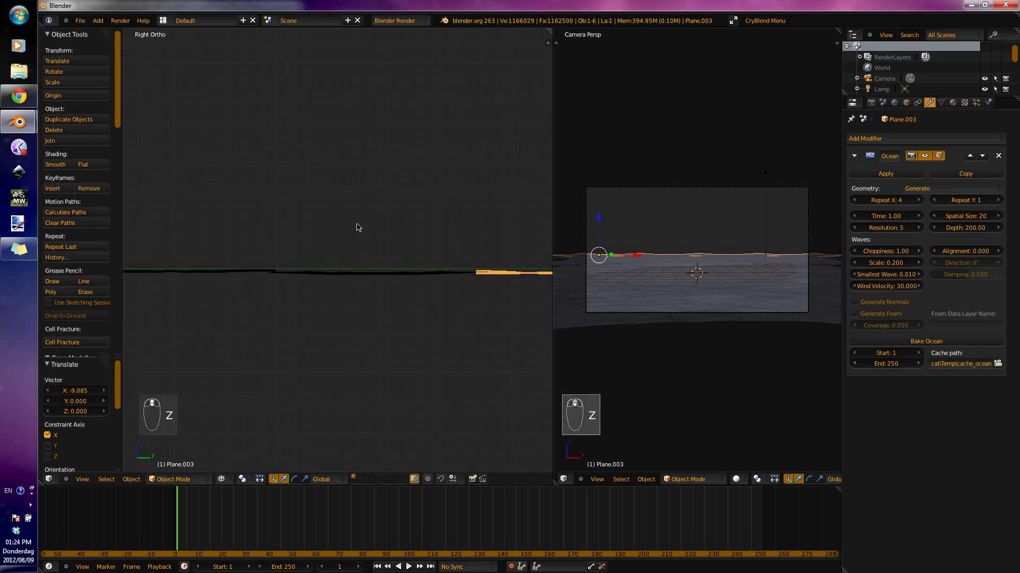
pyautogui.scroll(-3, 302, 227)
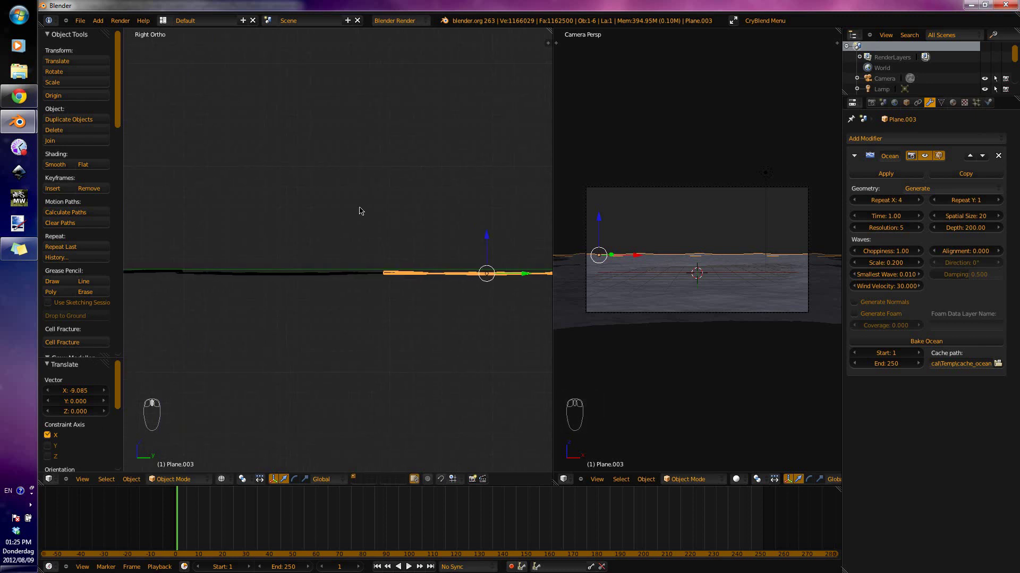
pyautogui.press('g')
pyautogui.press('z')
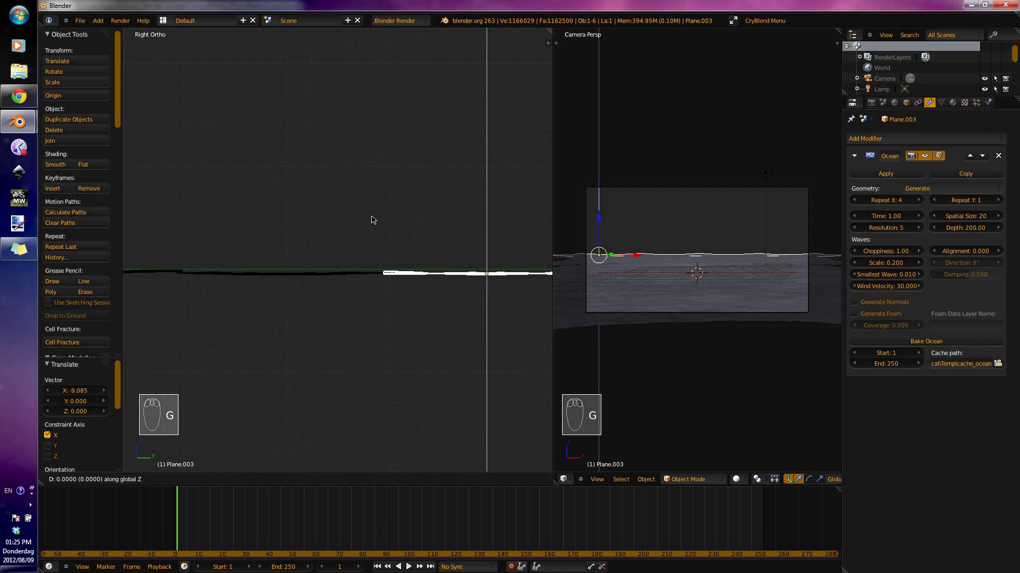
pyautogui.click(393, 234)
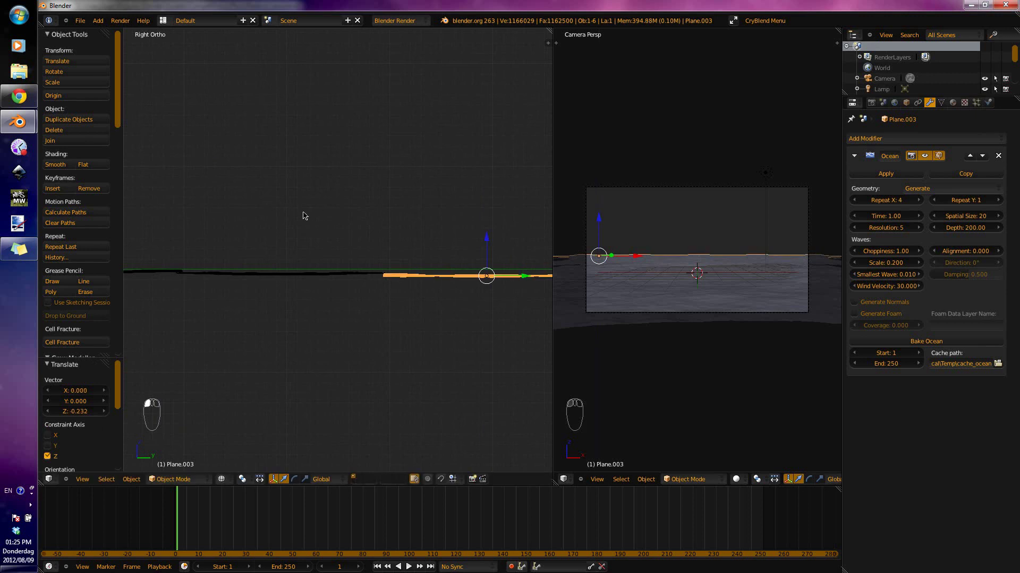
pyautogui.moveTo(310, 218)
pyautogui.mouseDown(button='middle')
pyautogui.moveTo(404, 261)
pyautogui.moveTo(397, 253)
pyautogui.mouseUp(button='middle')
# Return to solid shading and set Plane.003's Z offset to -0.07115.
pyautogui.press('z')
pyautogui.scroll(-3, 396, 251)
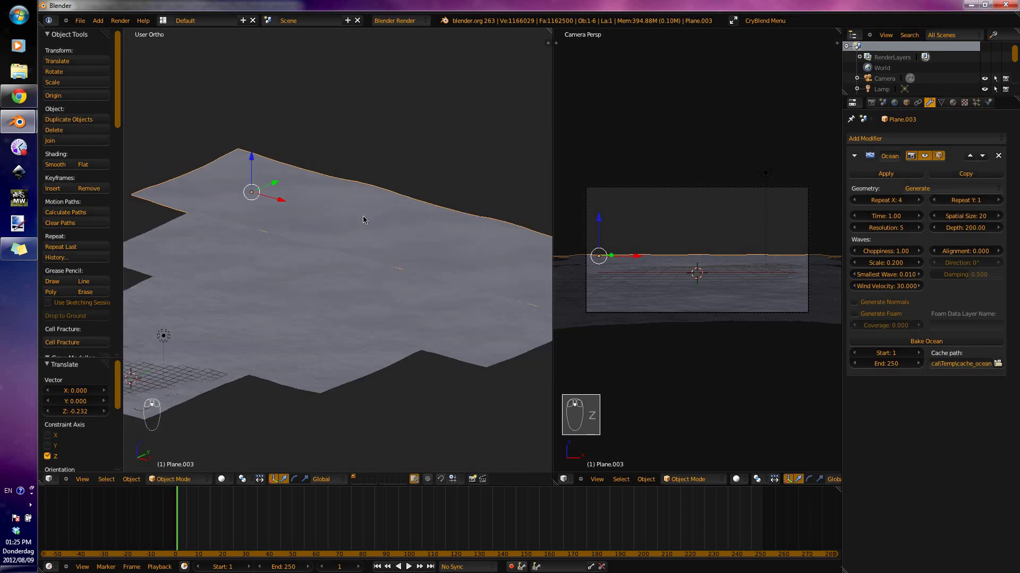
pyautogui.press('g')
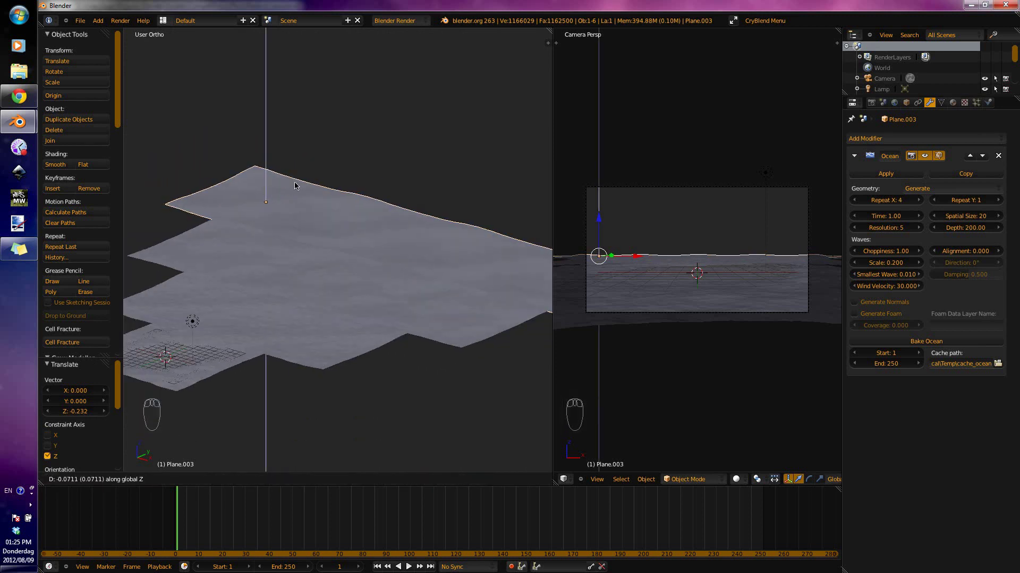
pyautogui.click(295, 186)
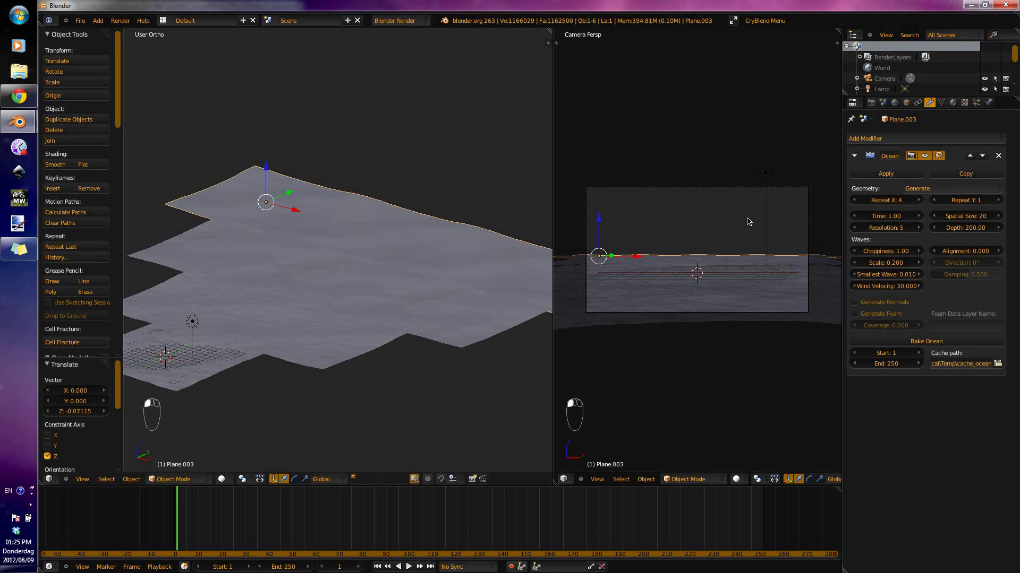
# Zoom the camera view in and out to check the four tiered ocean tiles.
pyautogui.scroll(3, 770, 212)
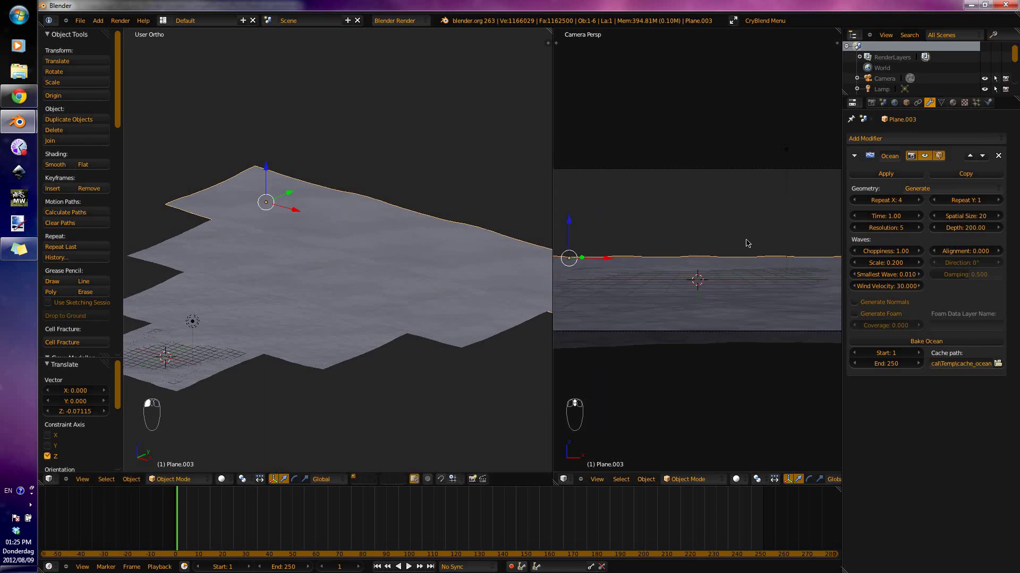
pyautogui.scroll(4, 738, 255)
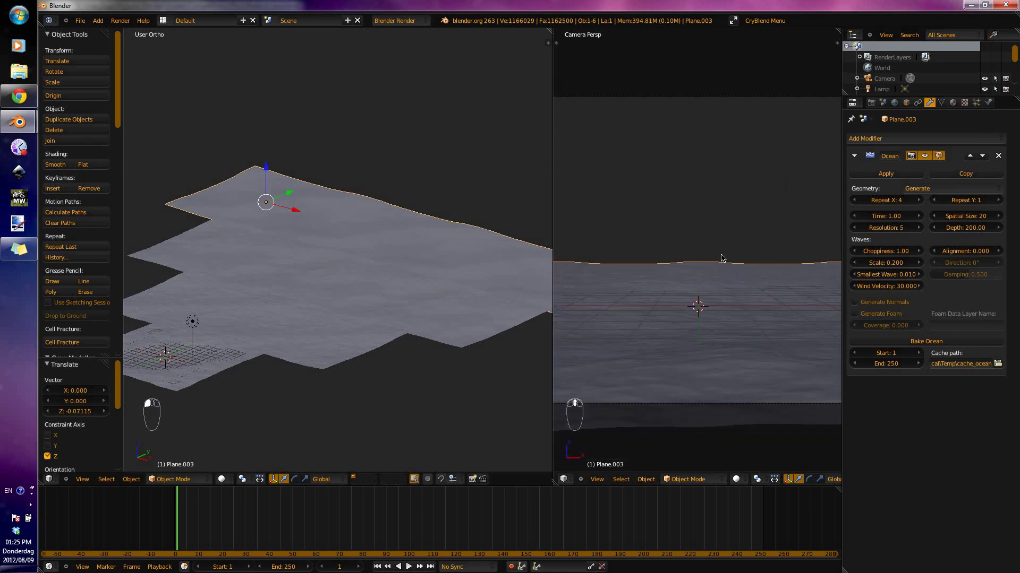
pyautogui.scroll(2, 724, 260)
pyautogui.scroll(-1, 722, 256)
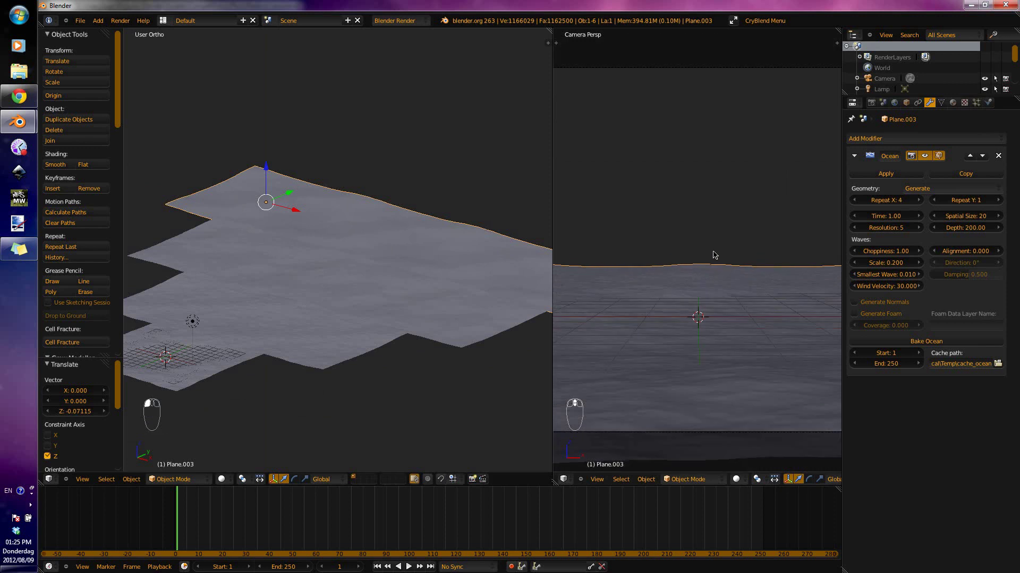
pyautogui.scroll(1, 715, 255)
pyautogui.scroll(-1, 711, 254)
pyautogui.scroll(-1, 709, 250)
pyautogui.scroll(1, 709, 248)
pyautogui.scroll(-1, 708, 245)
pyautogui.scroll(-1, 708, 244)
pyautogui.scroll(-1, 707, 243)
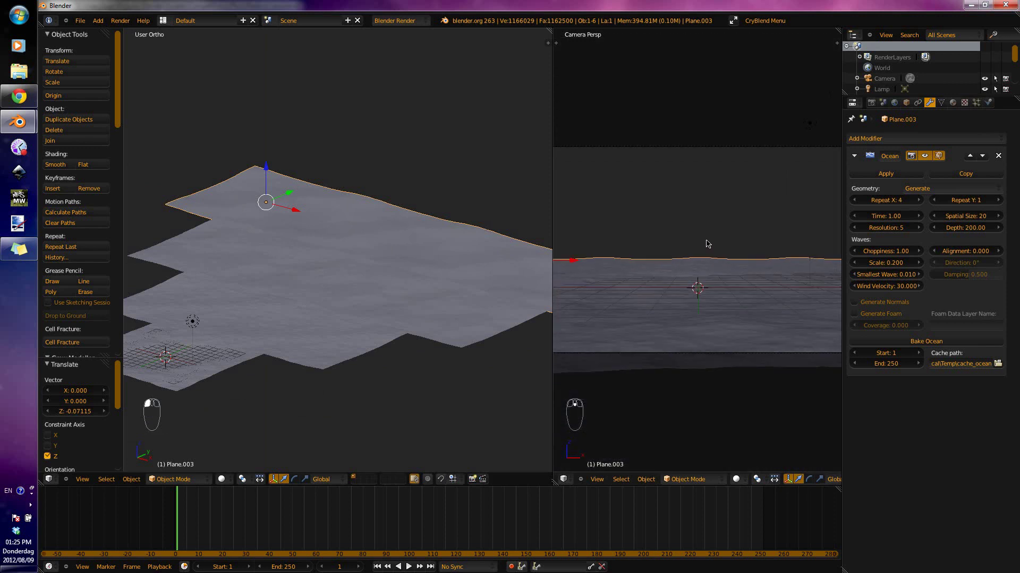
pyautogui.scroll(-1, 708, 244)
pyautogui.scroll(-1, 708, 243)
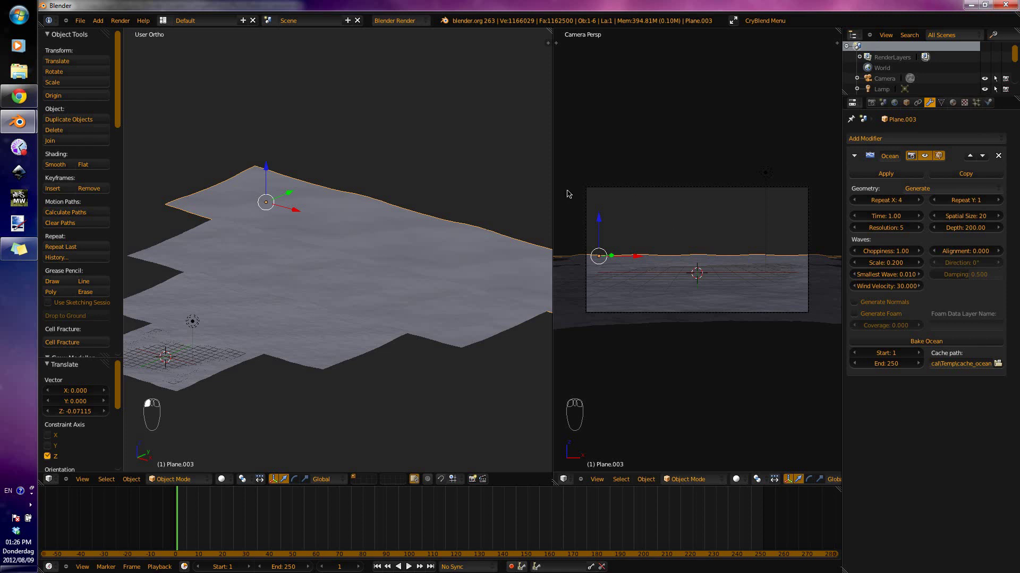
pyautogui.press('KP_7')
pyautogui.press('KP_7')
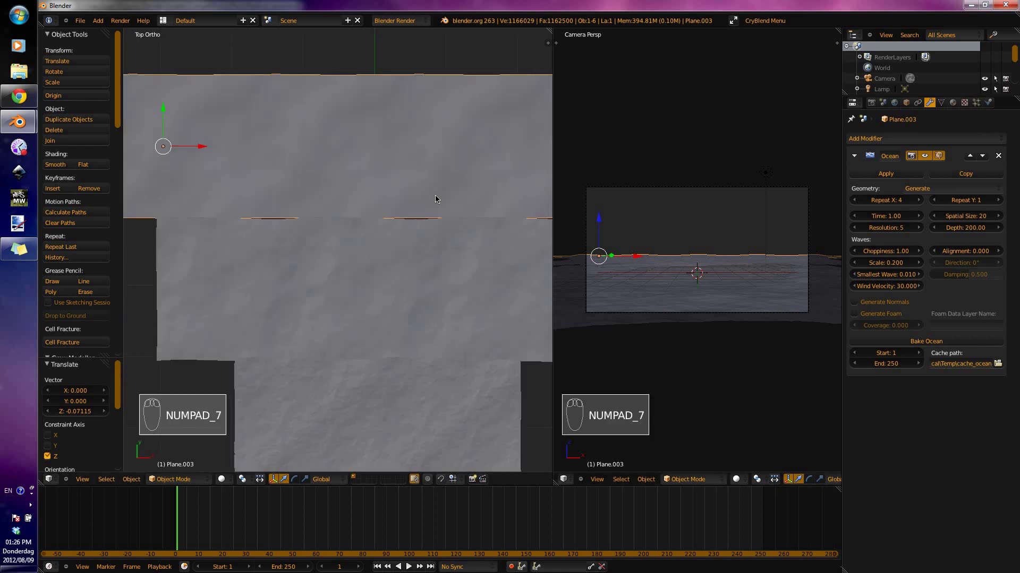
pyautogui.press('KP_5')
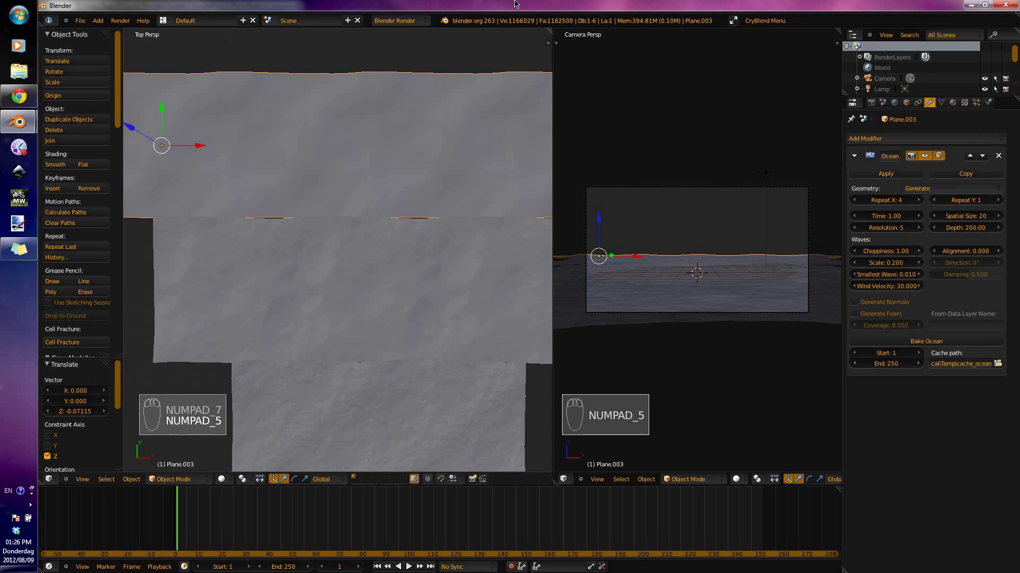
pyautogui.press('KP_5')
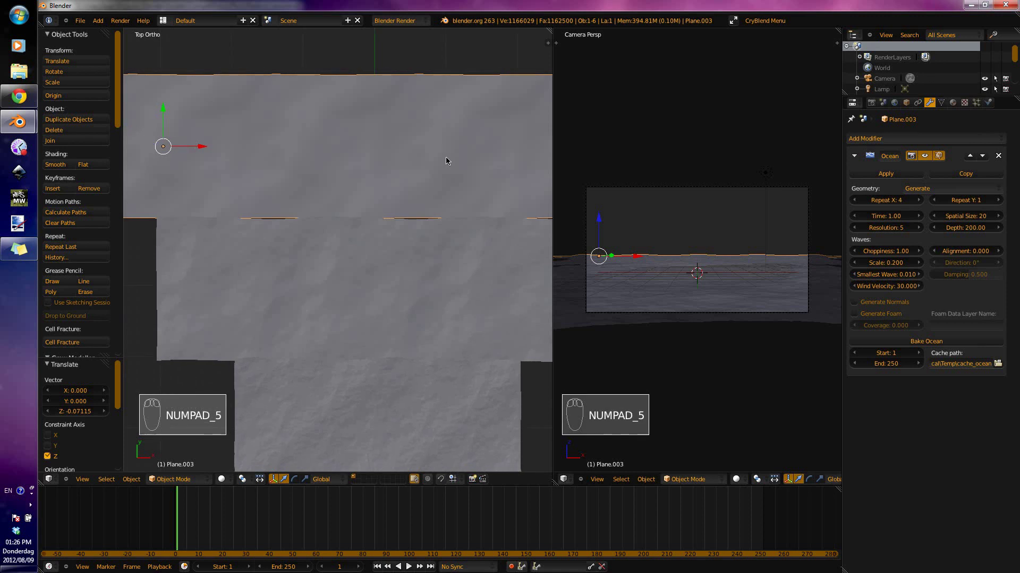
pyautogui.scroll(-1, 445, 159)
pyautogui.scroll(-3, 431, 170)
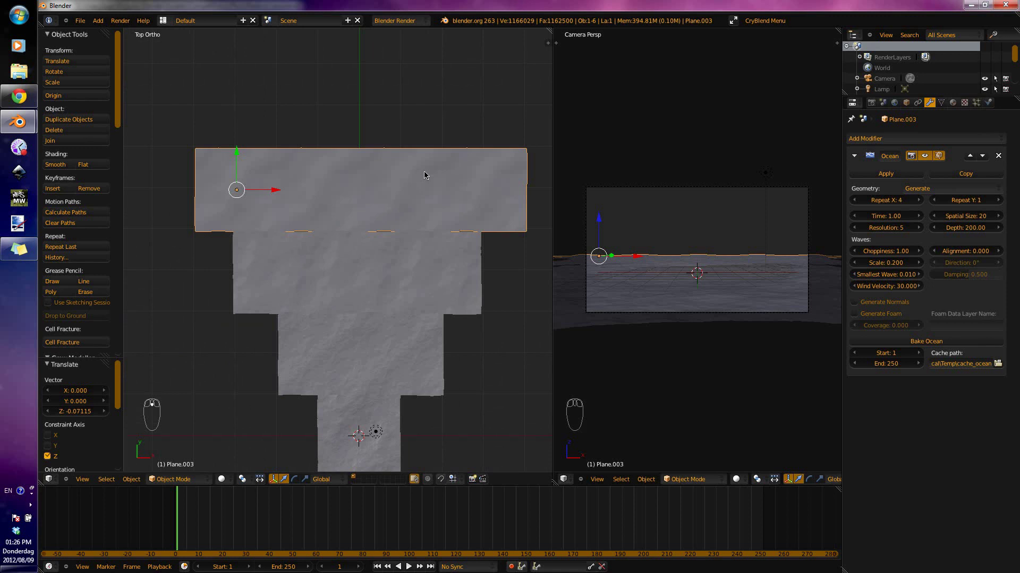
# Duplicate Plane.003 and place the copy, Plane.004, 19.632 units along Y.
pyautogui.hotkey('shift', 'd')
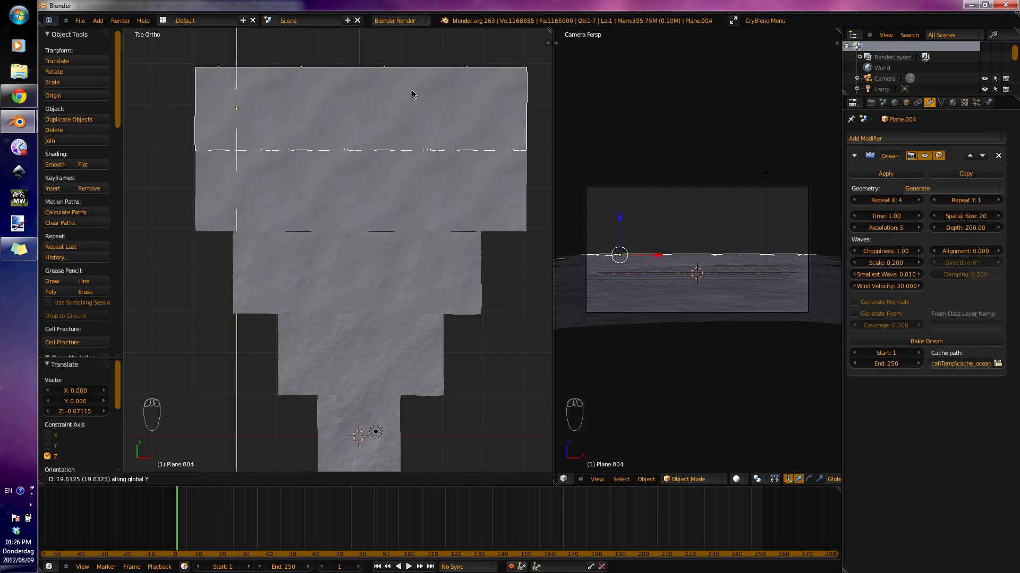
pyautogui.click(412, 91)
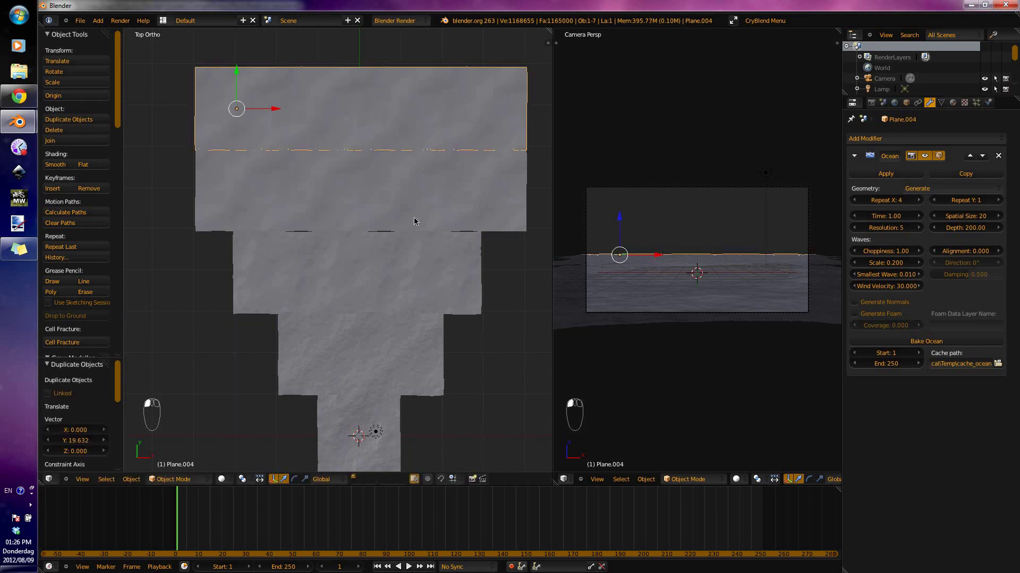
pyautogui.moveTo(311, 315); pyautogui.dragTo(414, 223, button='middle')
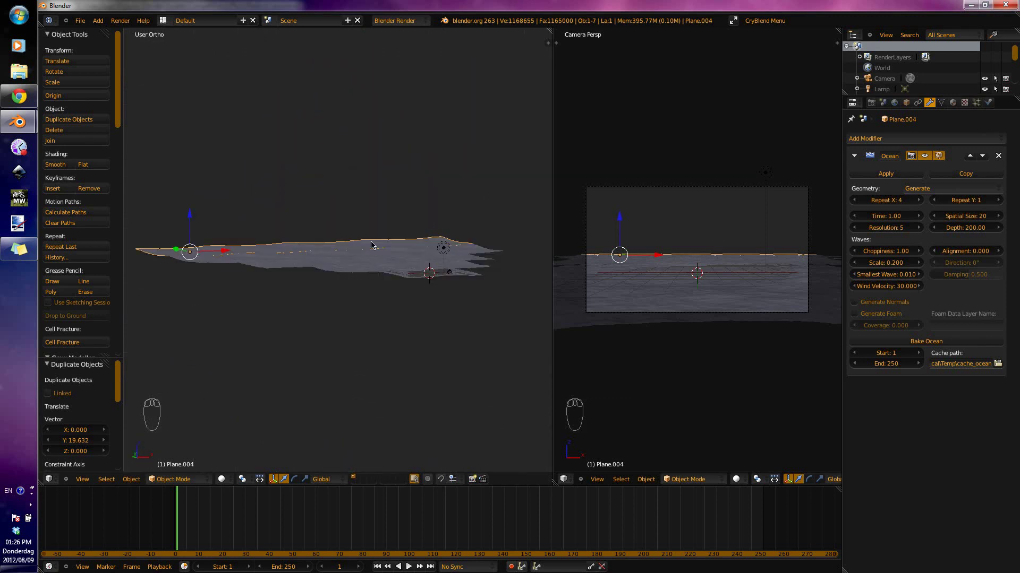
pyautogui.moveTo(375, 249); pyautogui.dragTo(290, 233, button='middle')
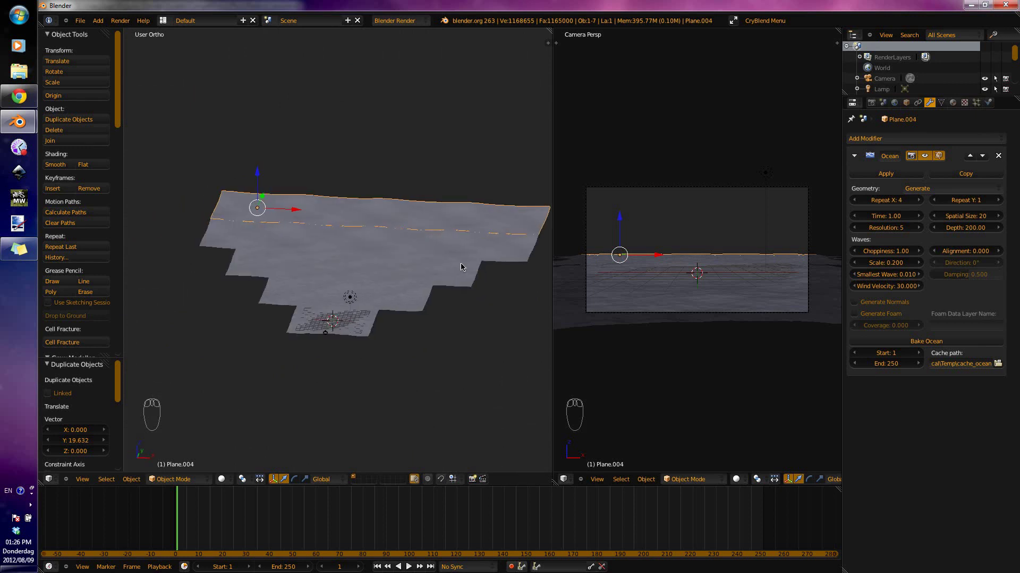
pyautogui.press('KP_6')
pyautogui.press('KP_6')
pyautogui.press('KP_6')
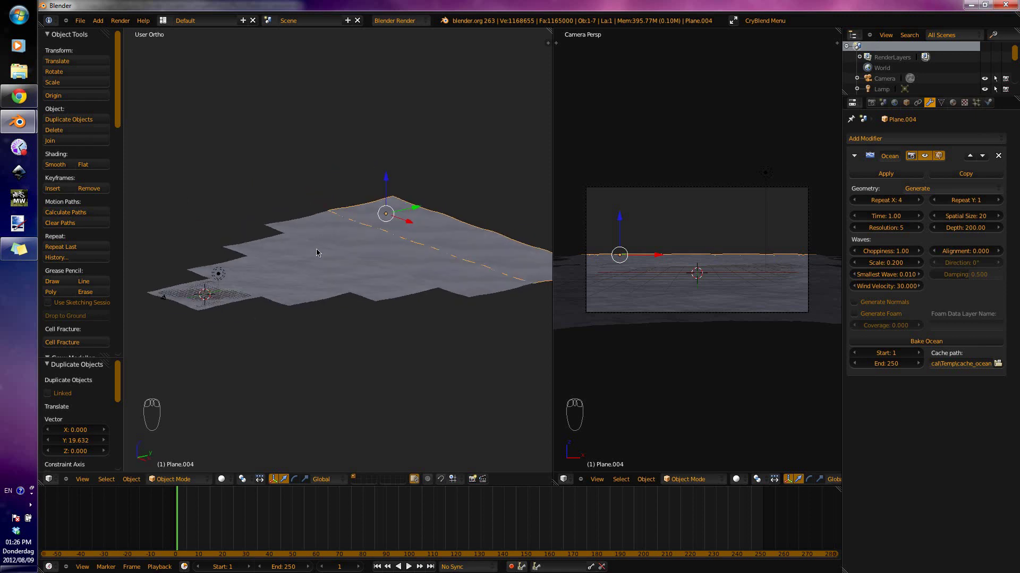
pyautogui.moveTo(328, 222); pyautogui.dragTo(408, 256, button='middle')
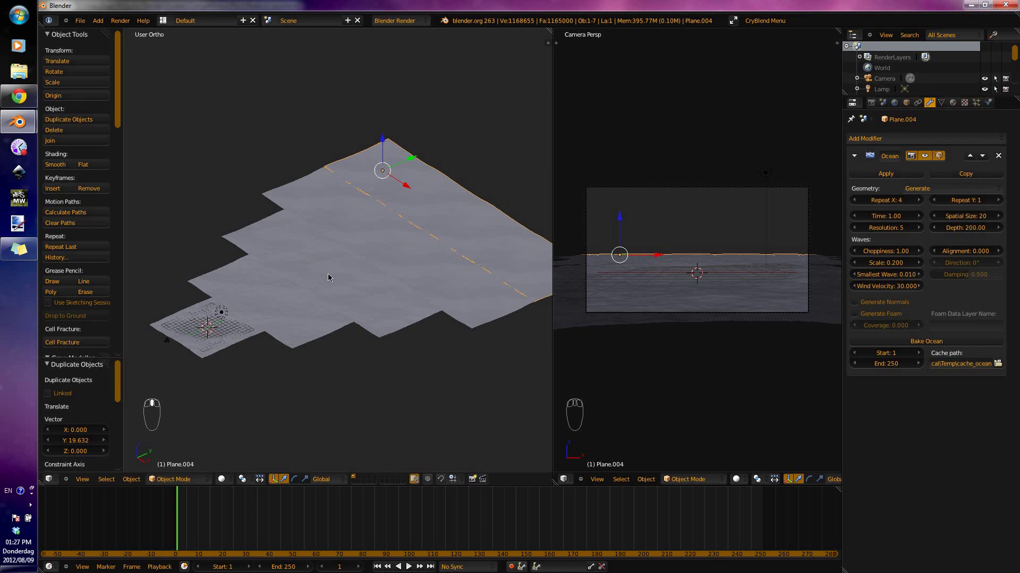
# Give the Ocean modifier Repeat X 5 and wave Scale 0.050, then zoom to inspect.
pyautogui.click(895, 201)
pyautogui.press('BackSpace')
pyautogui.write('5')
pyautogui.press('Return')
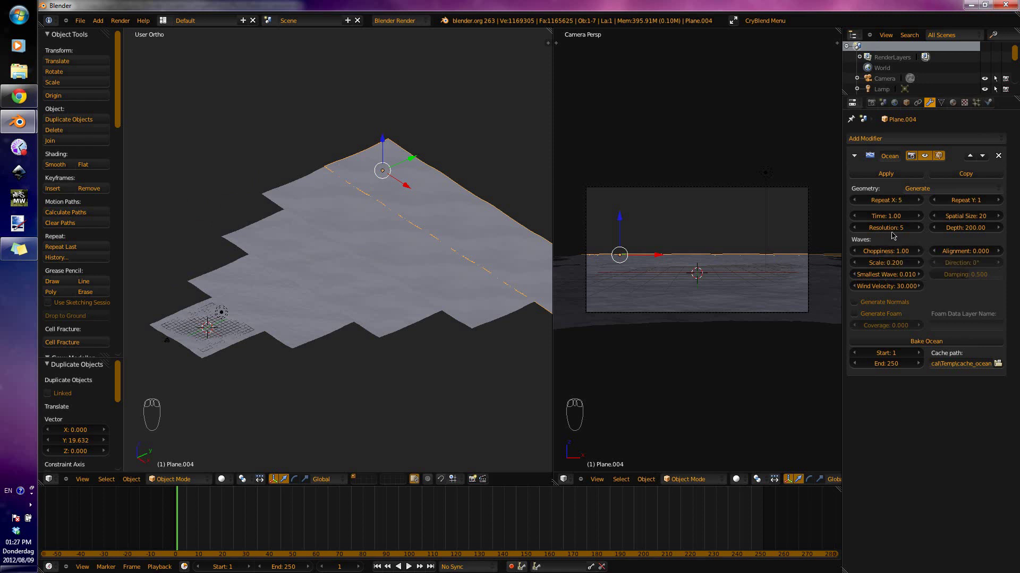
pyautogui.click(885, 260)
pyautogui.write('.05')
pyautogui.press('Return')
pyautogui.scroll(1, 781, 283)
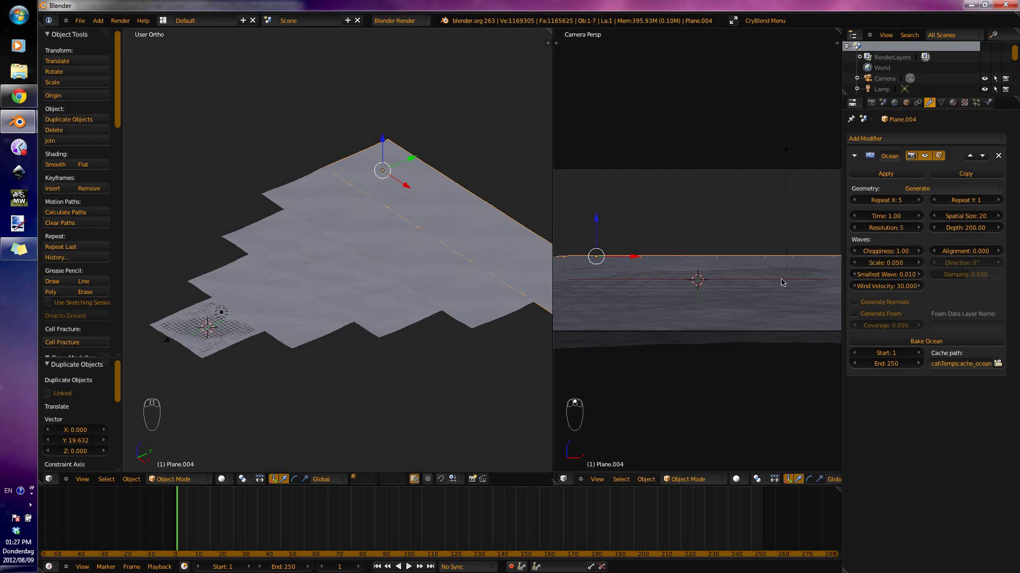
pyautogui.scroll(4, 778, 284)
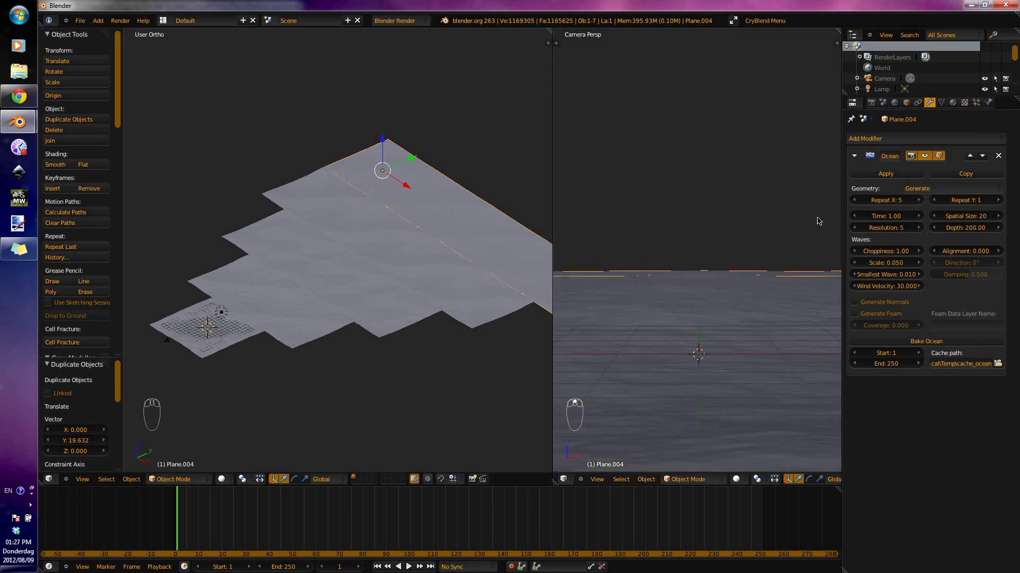
pyautogui.scroll(1, 817, 266)
pyautogui.scroll(4, 804, 260)
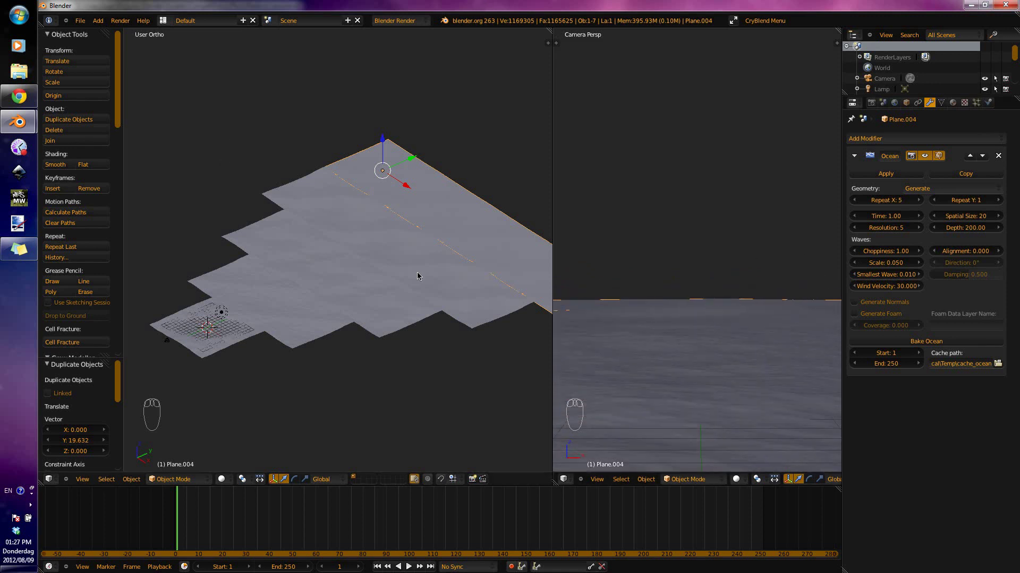
pyautogui.scroll(-3, 413, 276)
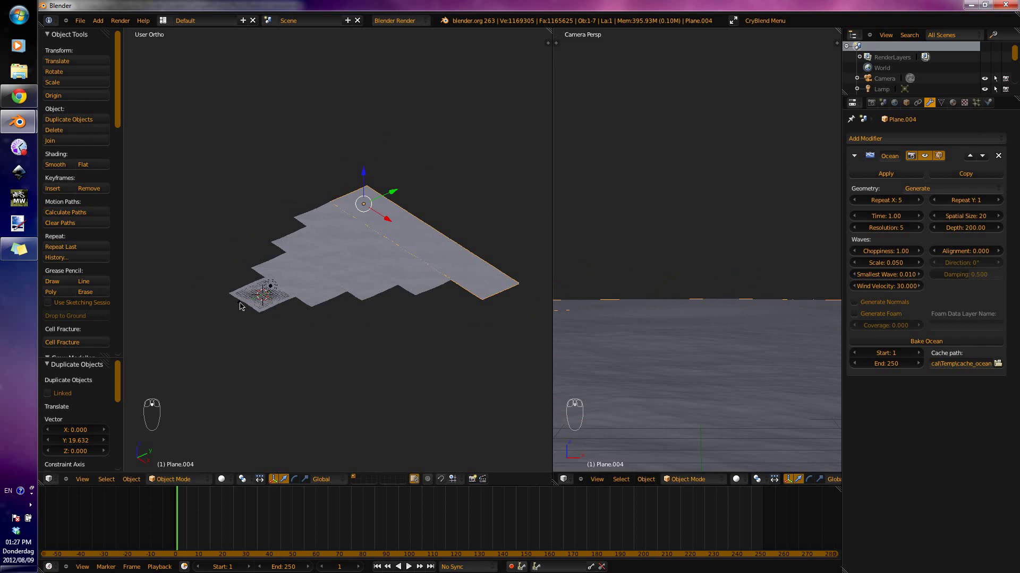
# Select the camera and drag its Clipping End up to 135.600.
pyautogui.rightClick(239, 307)
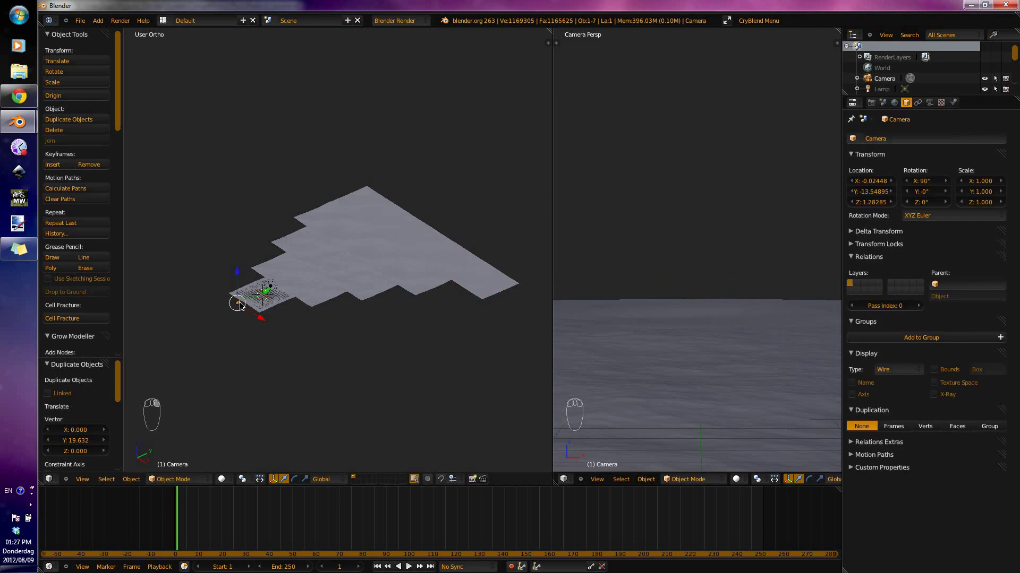
pyautogui.click(930, 102)
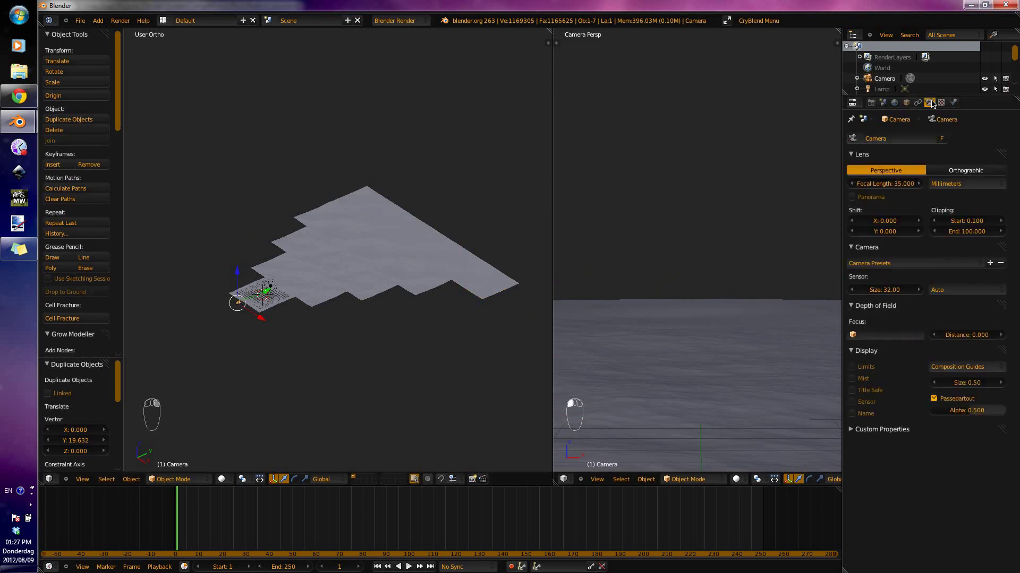
pyautogui.click(968, 233)
pyautogui.moveTo(968, 233); pyautogui.dragTo(988, 234)
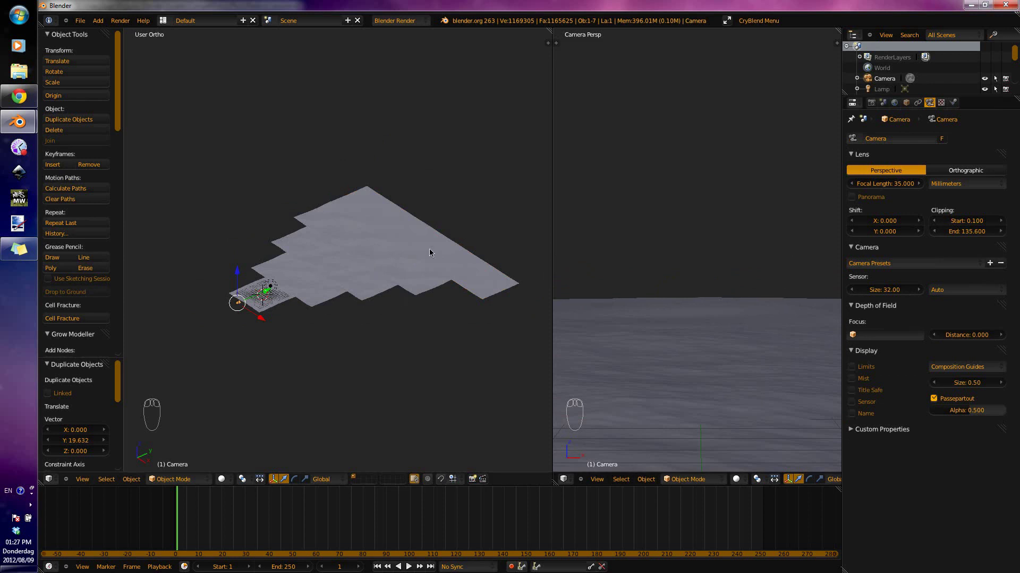
# Select Plane.004, zoom the view out, and move it -11.889 along X.
pyautogui.rightClick(637, 267)
pyautogui.press('KP_Subtract')
pyautogui.press('KP_Subtract')
pyautogui.press('KP_Subtract')
pyautogui.press('KP_Subtract')
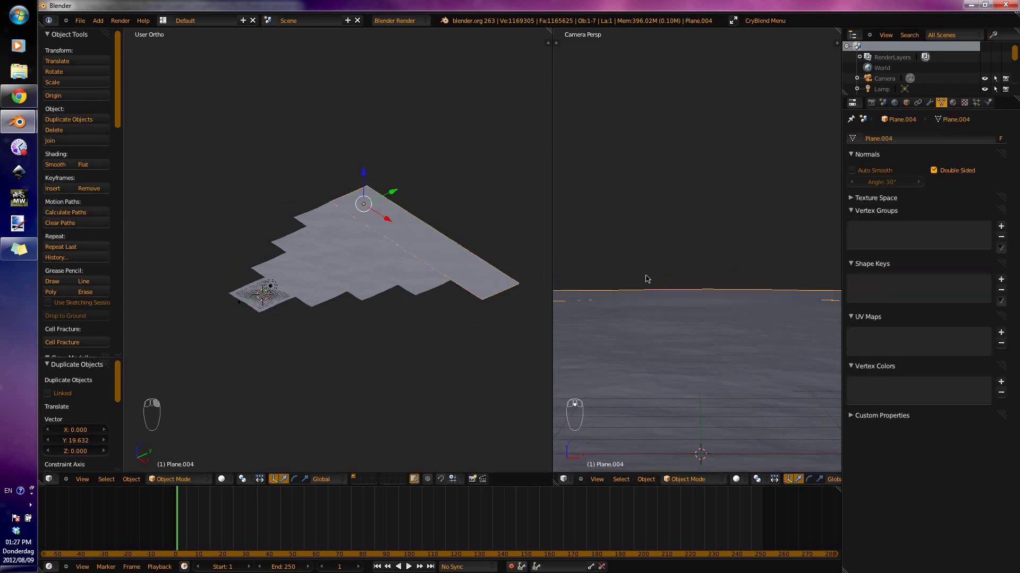
pyautogui.press('KP_Subtract')
pyautogui.press('KP_Subtract')
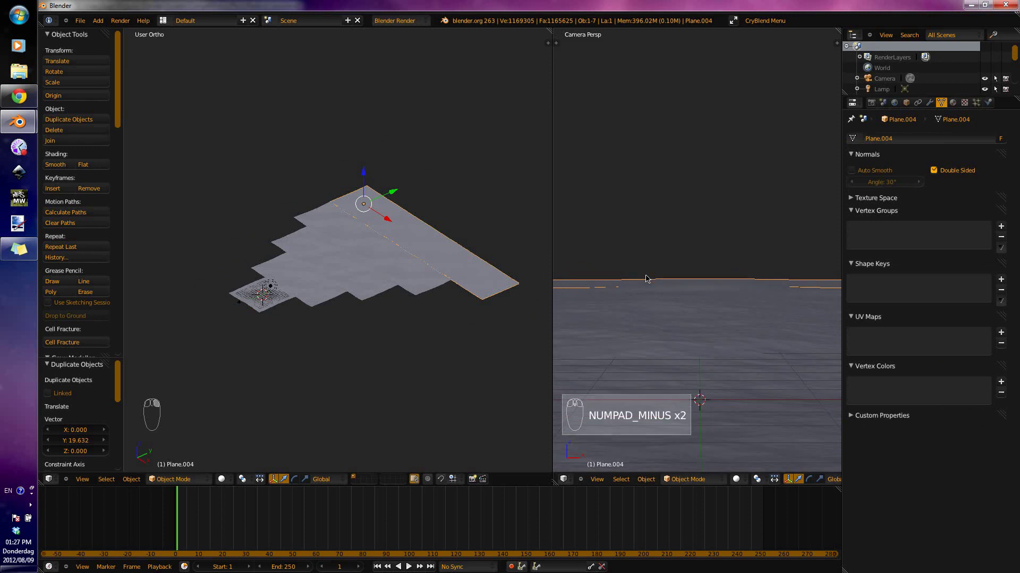
pyautogui.press('KP_Subtract')
pyautogui.press('KP_Subtract')
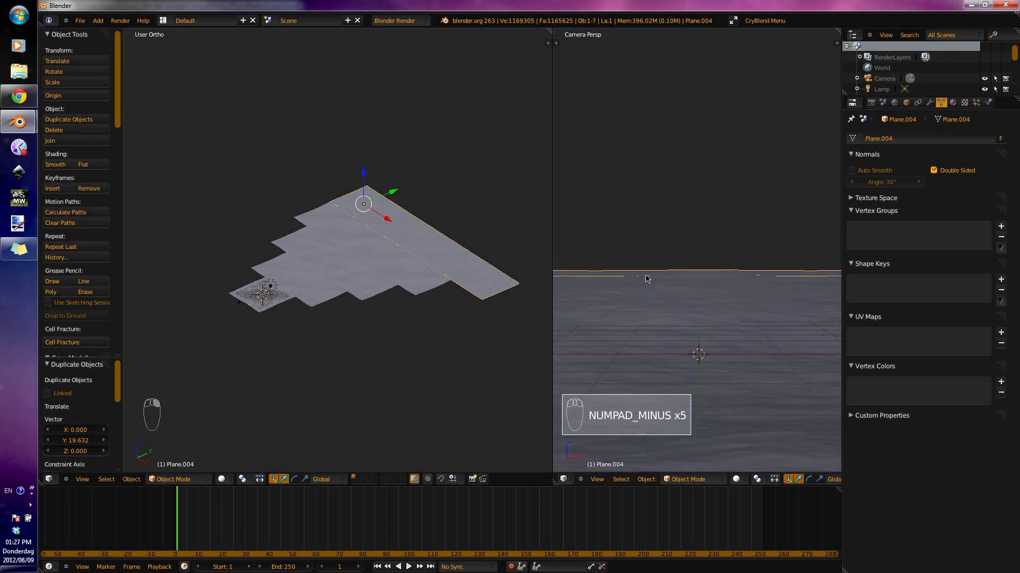
pyautogui.press('KP_Subtract')
pyautogui.press('KP_Subtract')
pyautogui.press('KP_Subtract')
pyautogui.press('KP_Subtract')
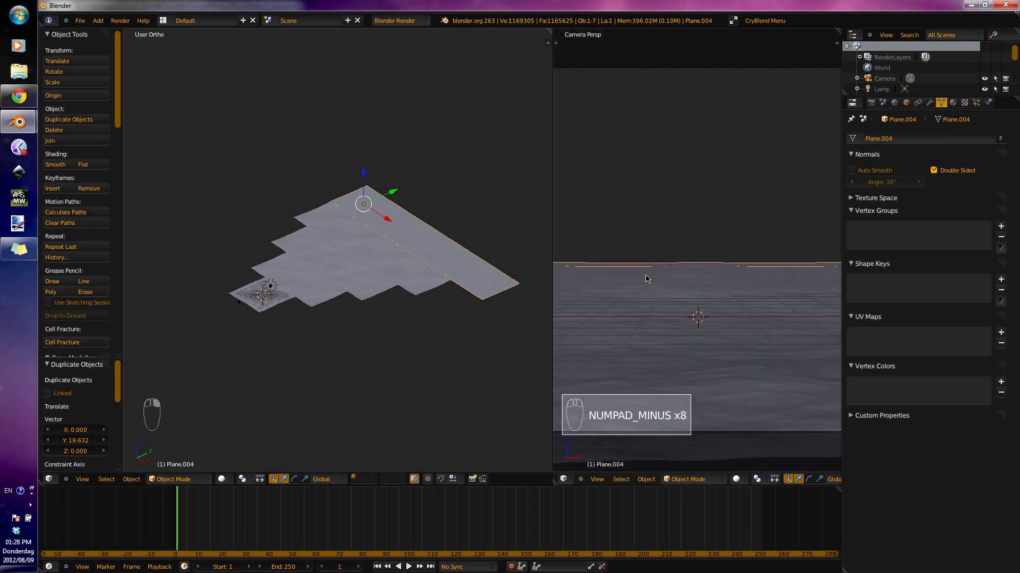
pyautogui.press('KP_Subtract')
pyautogui.press('KP_Subtract')
pyautogui.press('KP_Subtract')
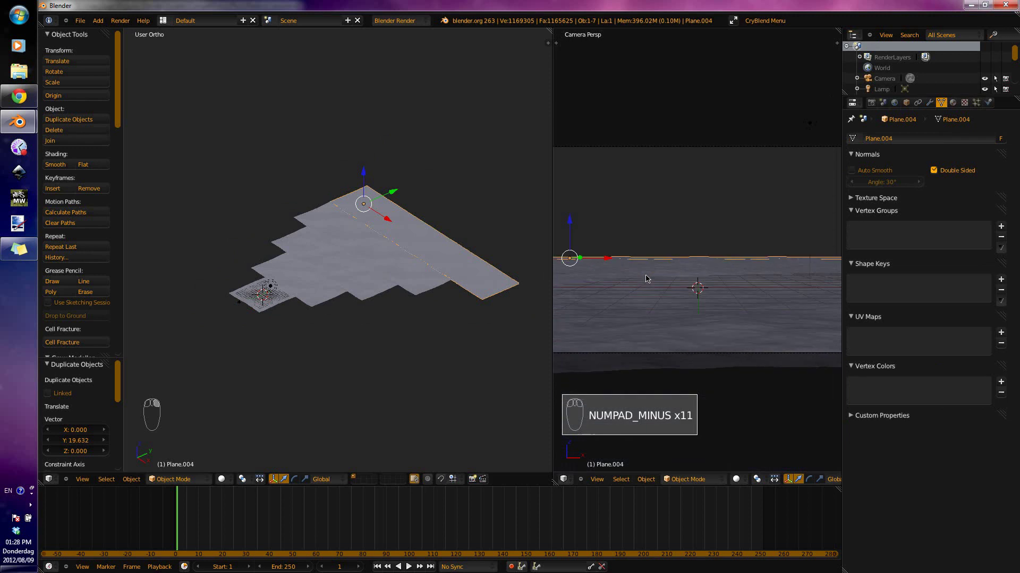
pyautogui.press('KP_Subtract')
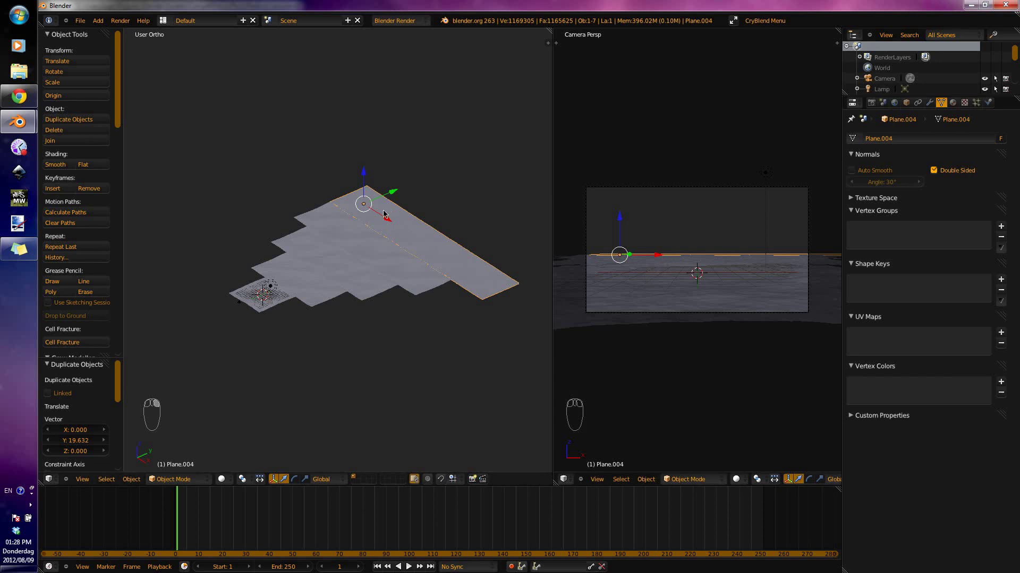
pyautogui.press('g')
pyautogui.press('x')
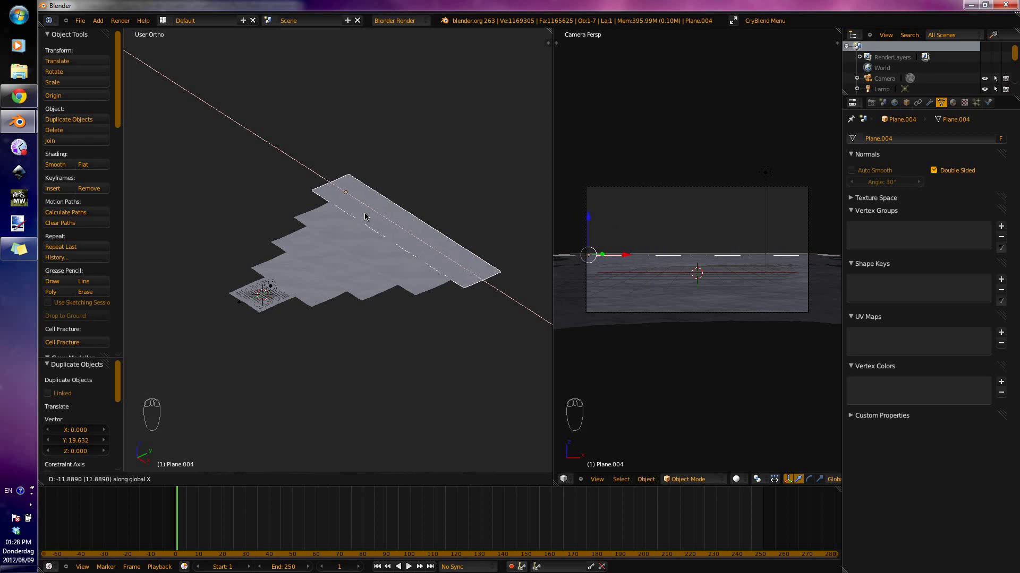
pyautogui.click(365, 216)
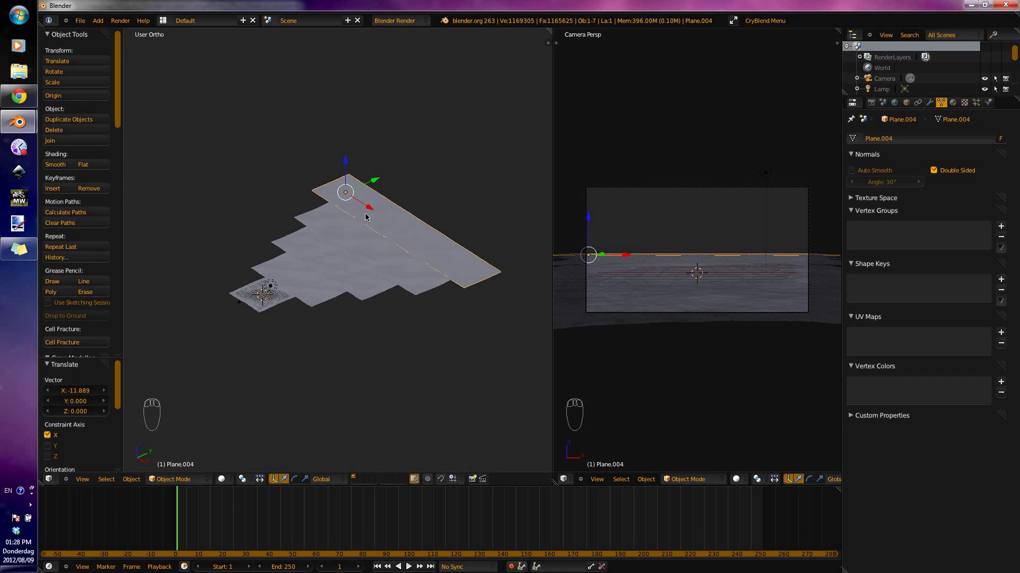
# In Right Ortho side view, lower Plane.004 about 0.171 along Z.
pyautogui.press('KP_3')
pyautogui.press('KP_3')
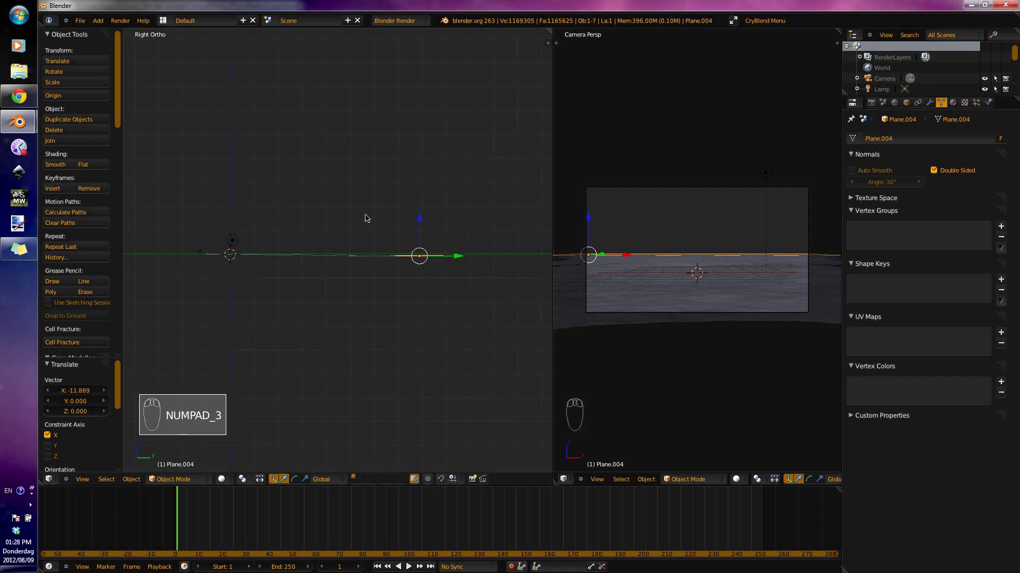
pyautogui.scroll(4, 379, 274)
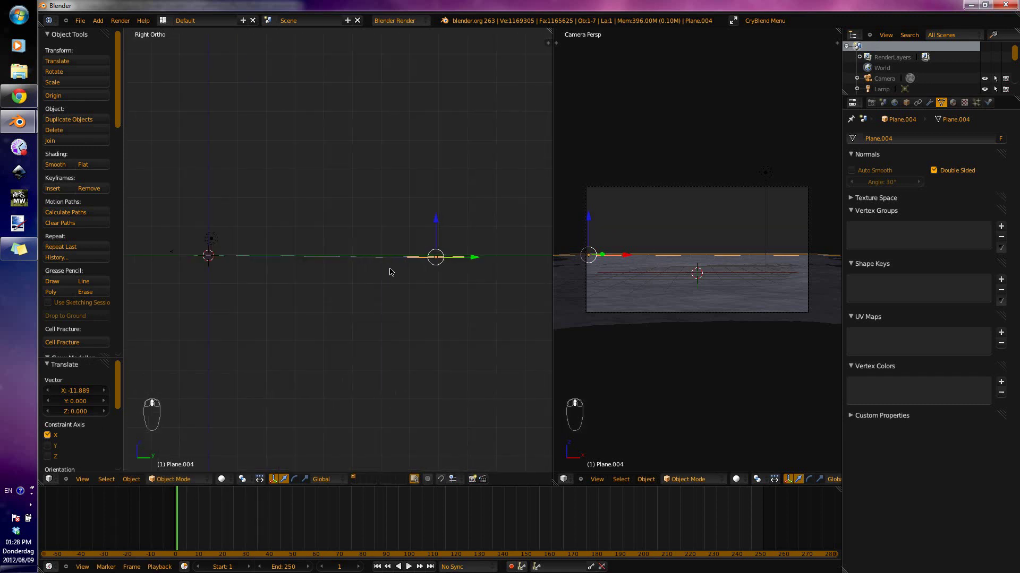
pyautogui.scroll(-1, 467, 257)
pyautogui.keyDown('ctrl'); pyautogui.scroll(-4, 442, 253); pyautogui.keyUp('ctrl')
pyautogui.keyDown('ctrl'); pyautogui.scroll(2, 392, 240); pyautogui.keyUp('ctrl')
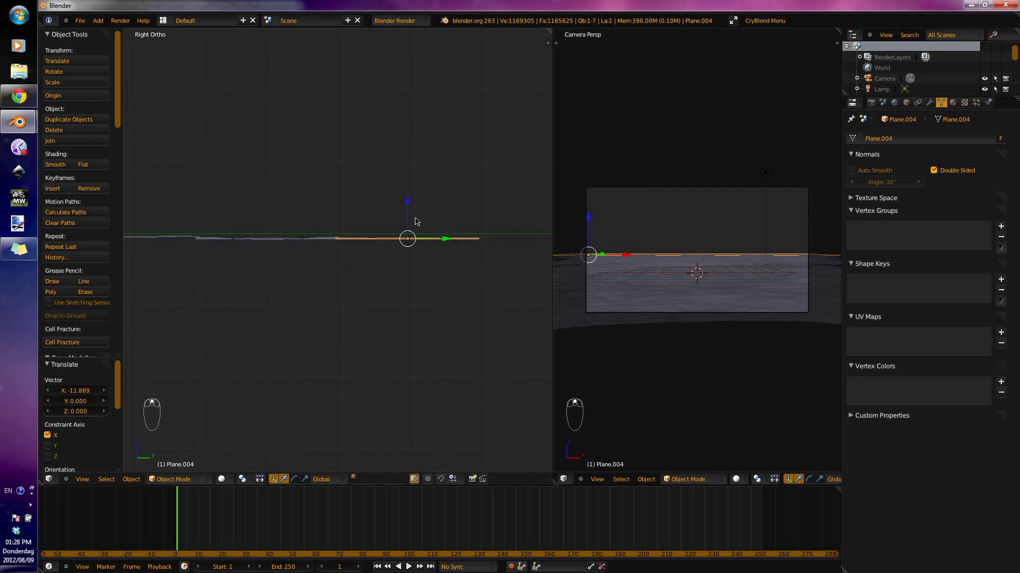
pyautogui.press('g')
pyautogui.press('z')
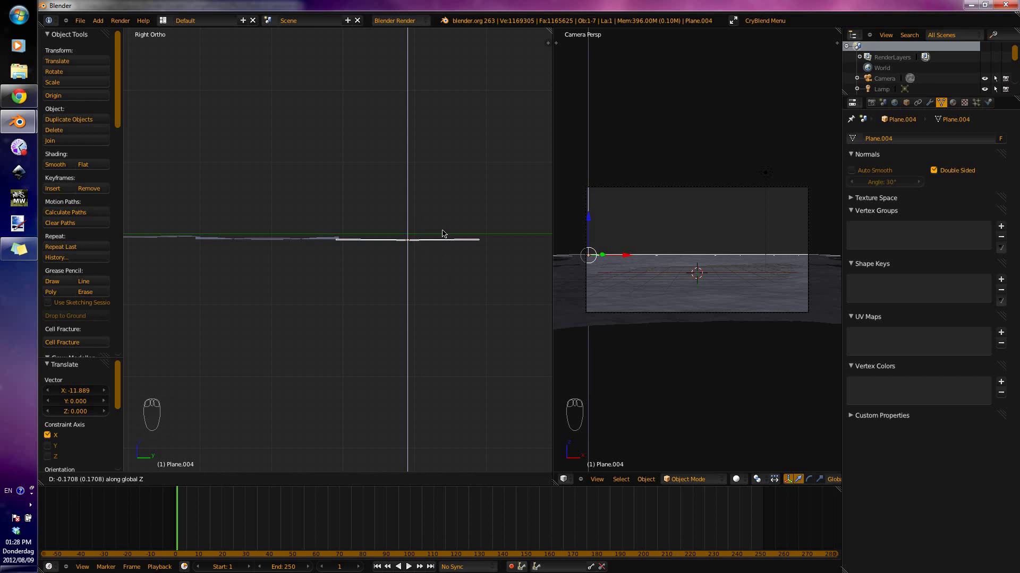
pyautogui.click(443, 234)
# Deselect everything and zoom the camera view in and out to preview the ocean.
pyautogui.press('a')
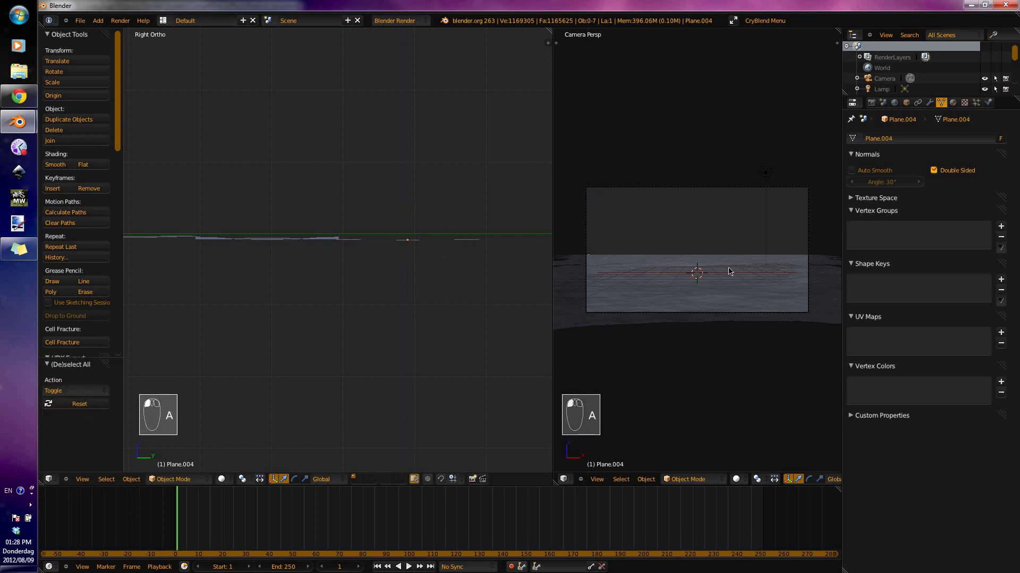
pyautogui.scroll(3, 731, 267)
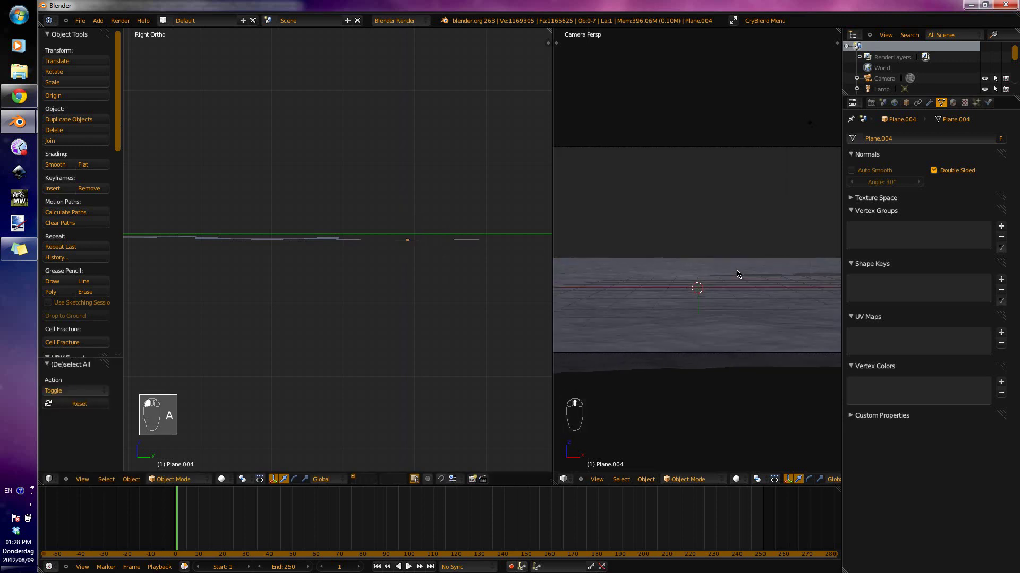
pyautogui.scroll(3, 737, 274)
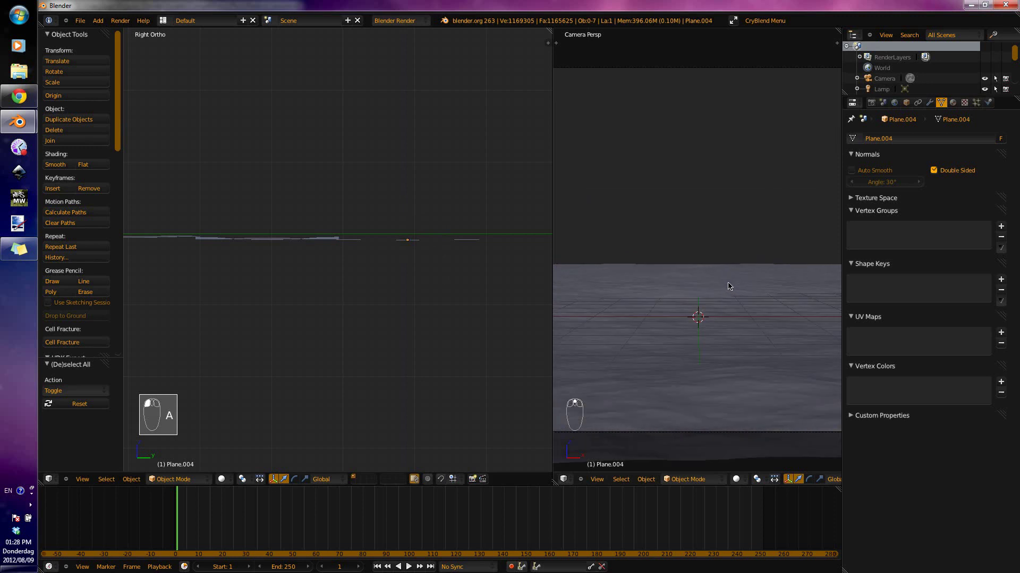
pyautogui.scroll(2, 728, 287)
pyautogui.scroll(2, 733, 289)
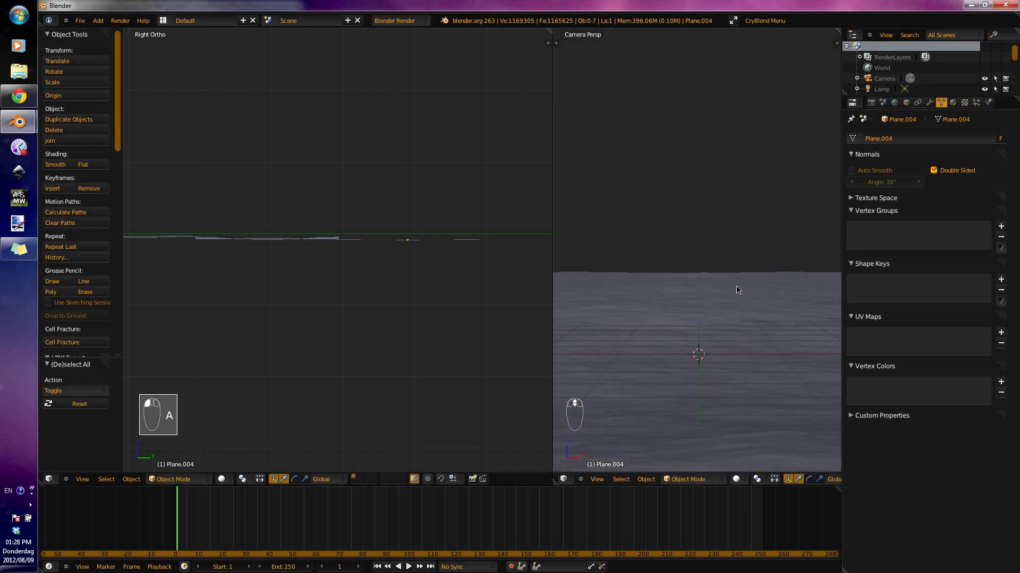
pyautogui.scroll(-1, 734, 308)
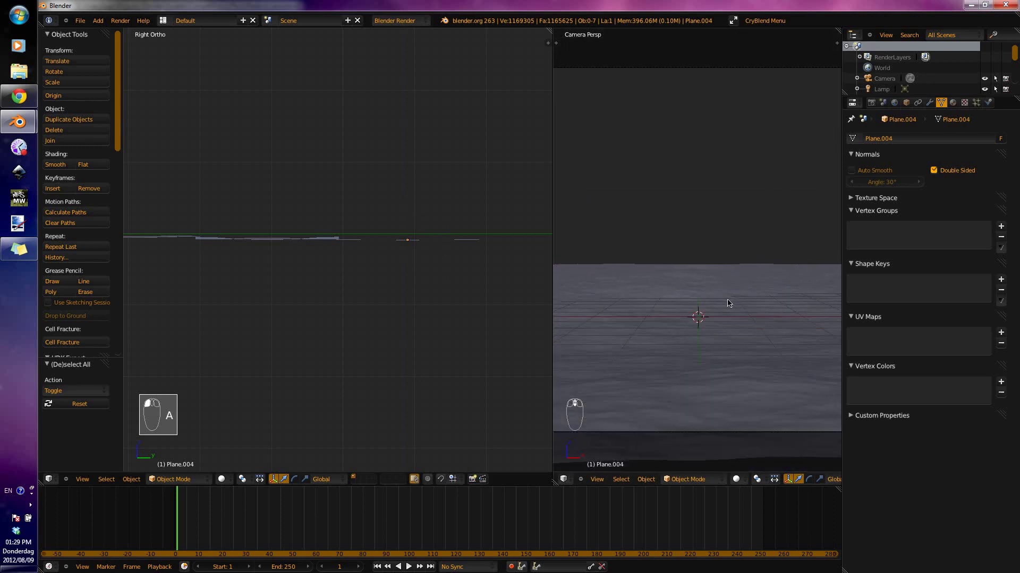
pyautogui.scroll(-2, 706, 307)
pyautogui.press('KP_Subtract')
pyautogui.press('KP_Subtract')
pyautogui.press('KP_Subtract')
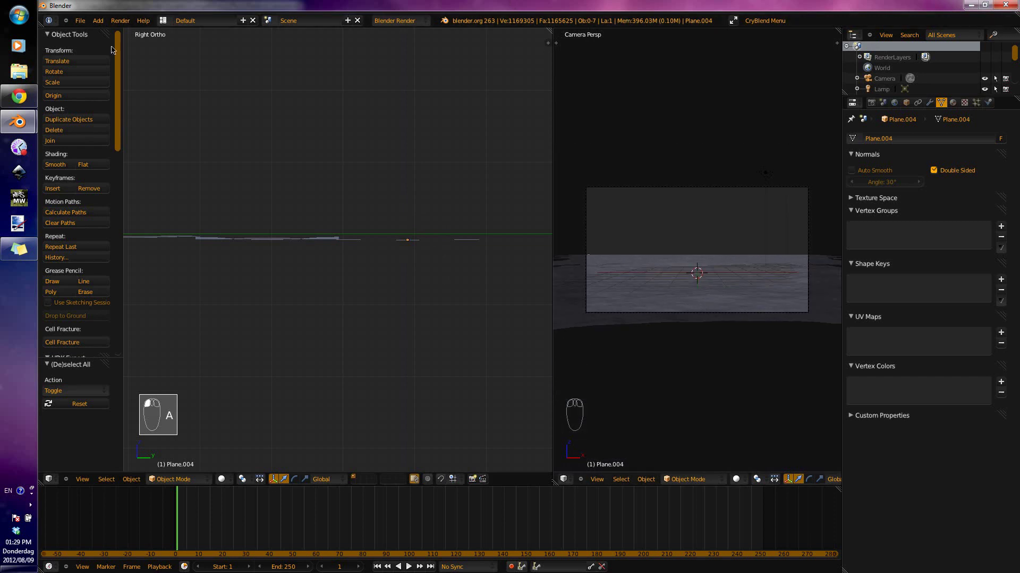
# Save the scene as ocean.blend in the PhotoRealism folder.
pyautogui.click(81, 21)
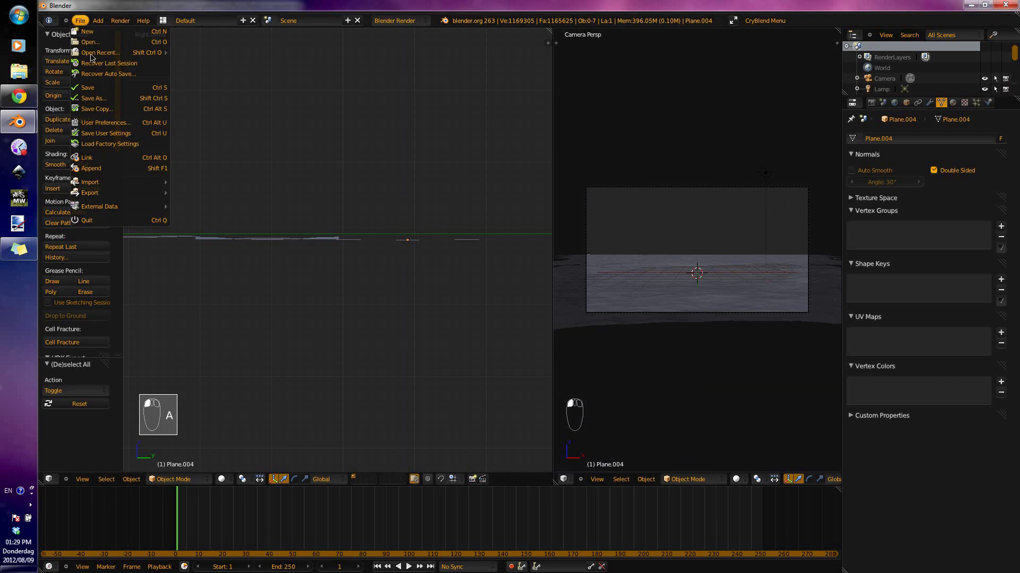
pyautogui.click(115, 88)
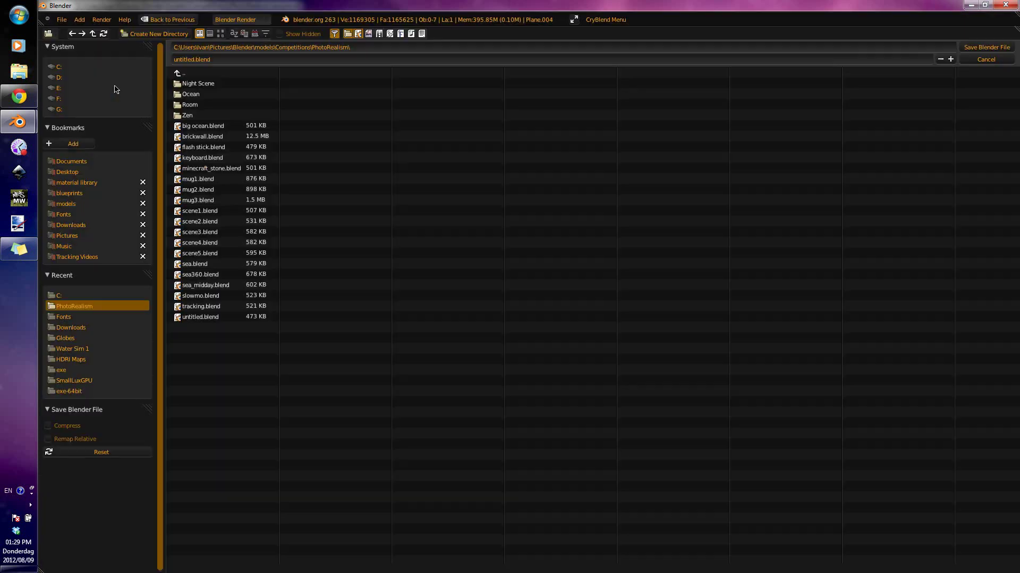
pyautogui.click(196, 58)
pyautogui.write('o')
pyautogui.press('Return')
pyautogui.click(197, 60)
pyautogui.write('o')
pyautogui.press('Return')
pyautogui.press('Return')
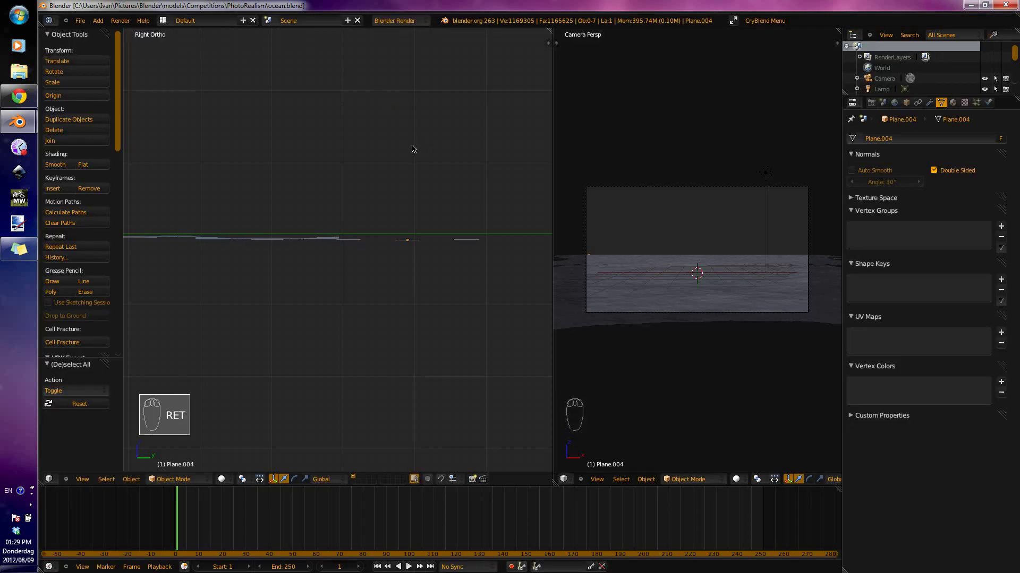
# Add a new plane, Plane.005, switch to wireframe and start moving it along the water line.
pyautogui.scroll(-1, 400, 154)
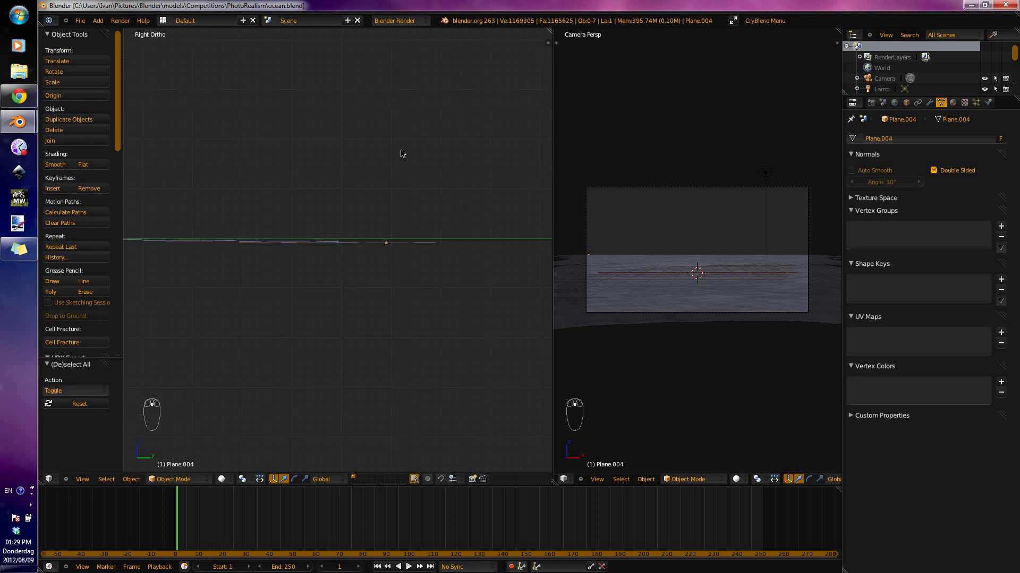
pyautogui.hotkey('shift', 'a')
pyautogui.moveTo(402, 153)
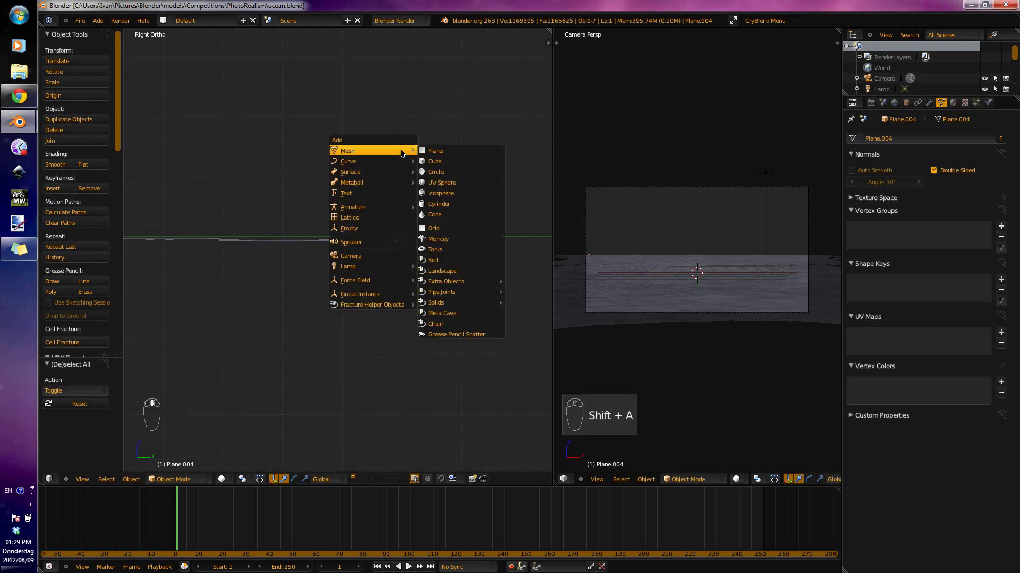
pyautogui.click(434, 151)
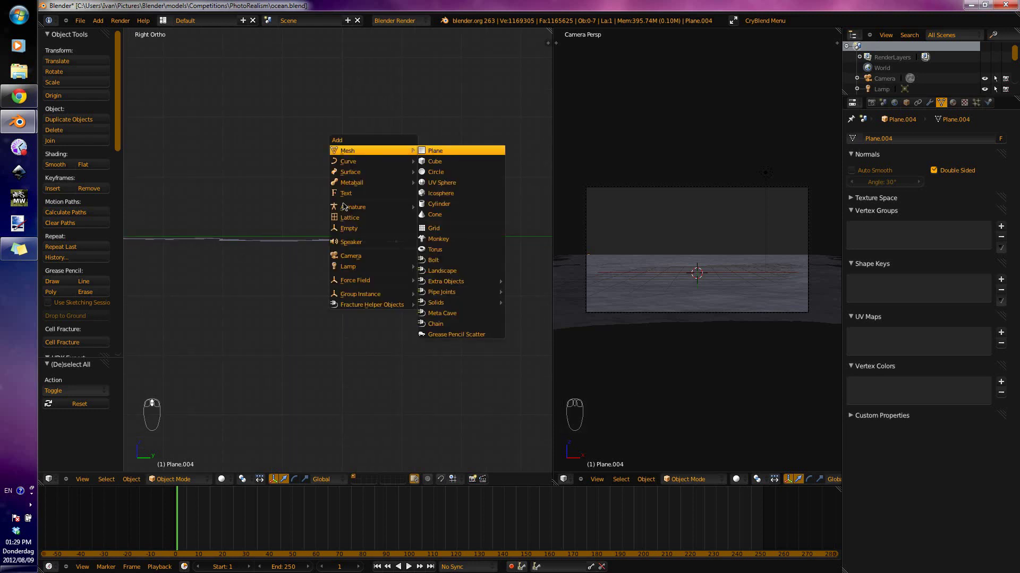
pyautogui.keyDown('shift'); pyautogui.moveTo(273, 215); pyautogui.dragTo(419, 216, button='middle'); pyautogui.keyUp('shift')
pyautogui.press('z')
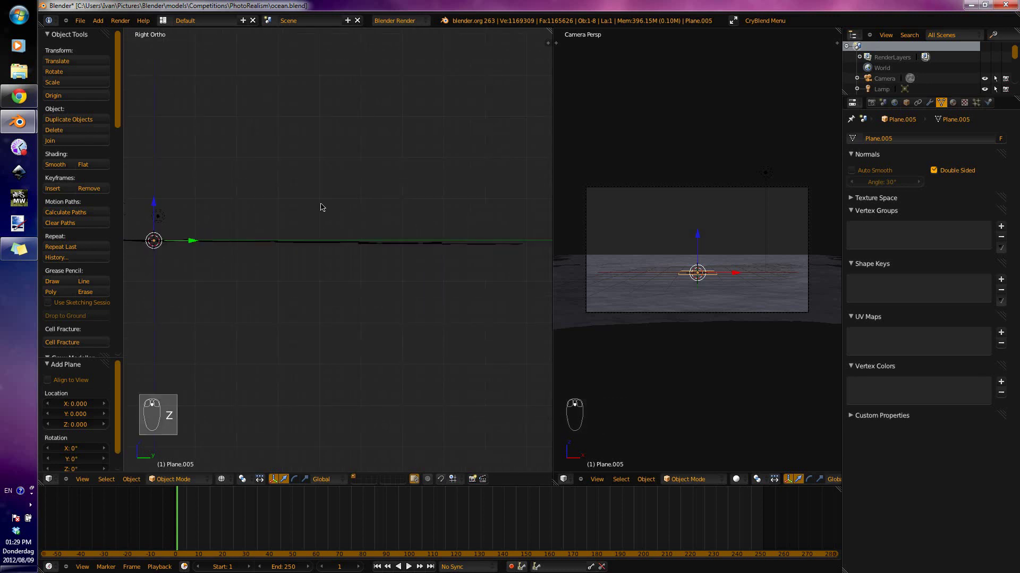
pyautogui.press('g')
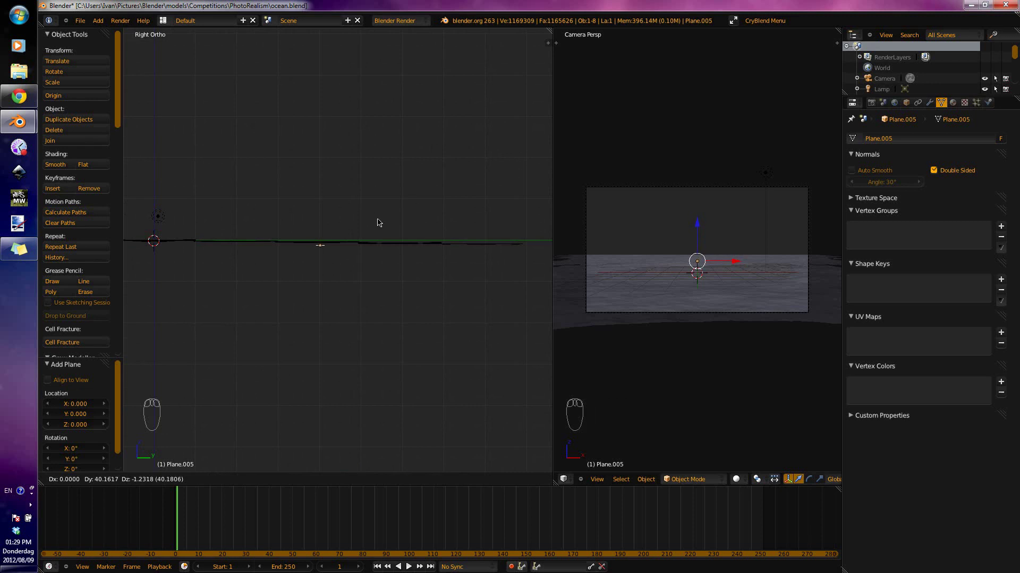
# Place Plane.005, scale it about 49.8 times, tilt it 0.477°, and raise it 0.423 on Z.
pyautogui.click(338, 246)
pyautogui.press('s')
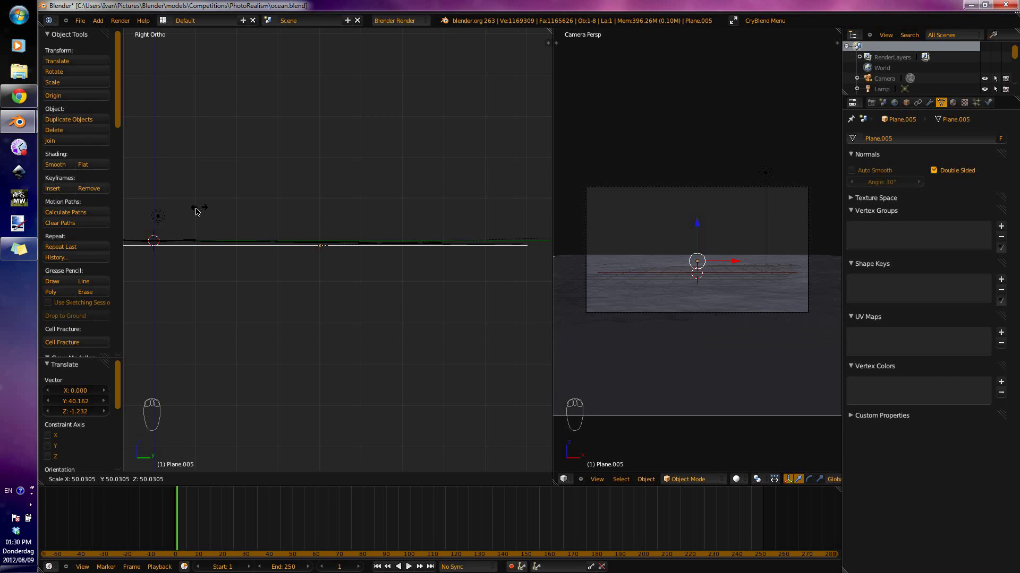
pyautogui.click(194, 213)
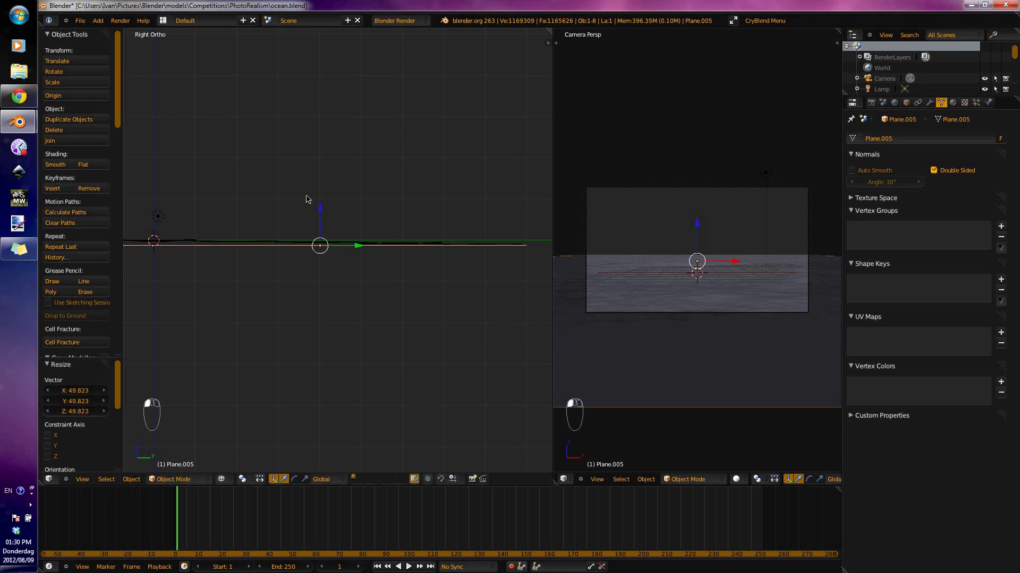
pyautogui.press('r')
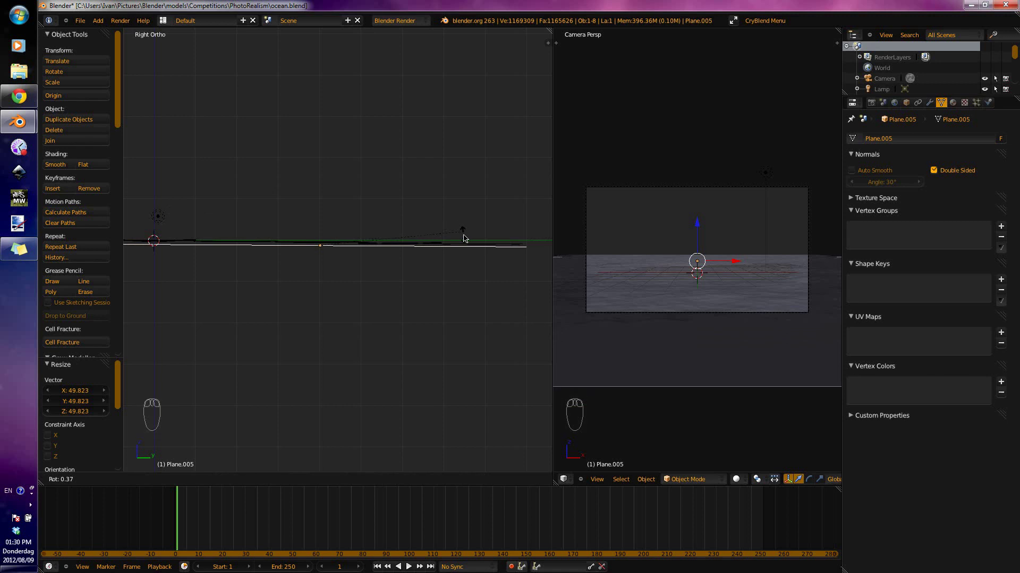
pyautogui.click(466, 244)
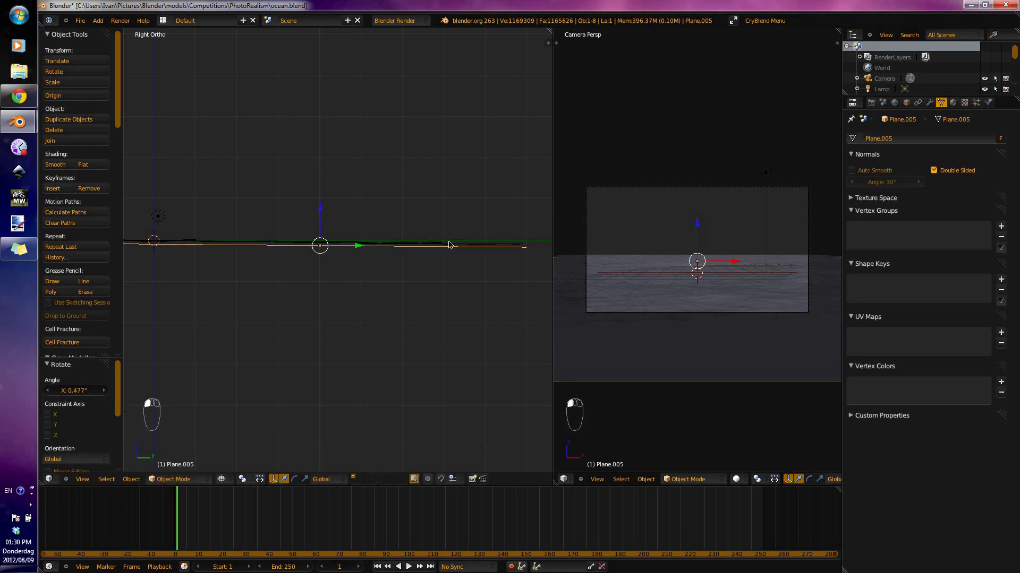
pyautogui.press('g')
pyautogui.press('z')
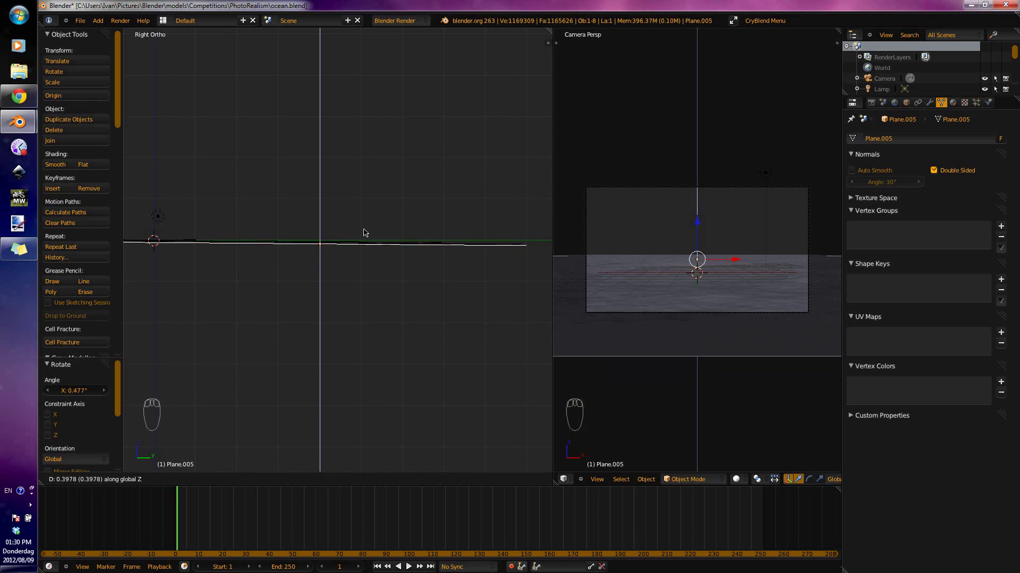
pyautogui.click(365, 232)
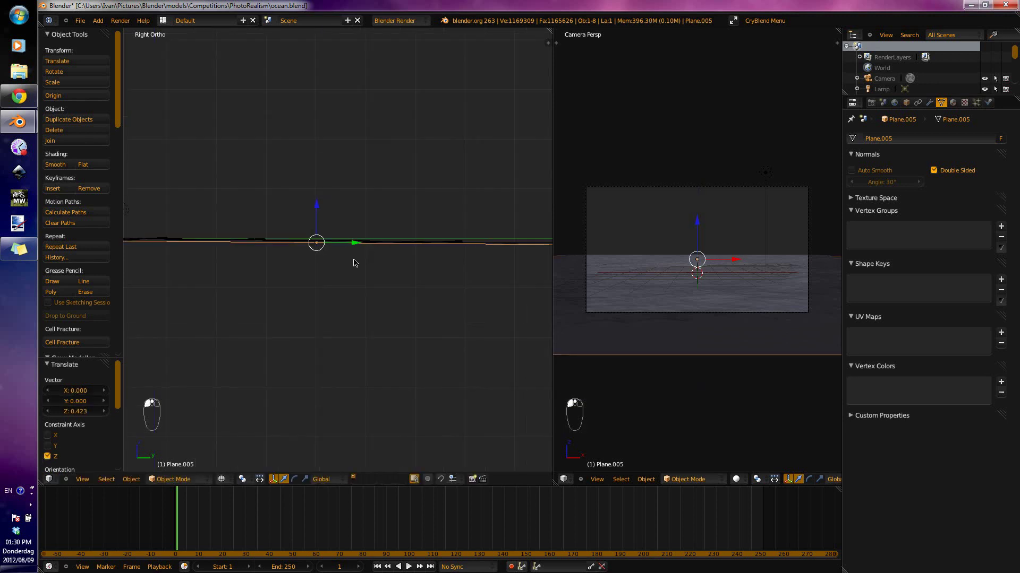
# Inspect the sea-bottom plane in side view and save over ocean.blend.
pyautogui.scroll(4, 364, 275)
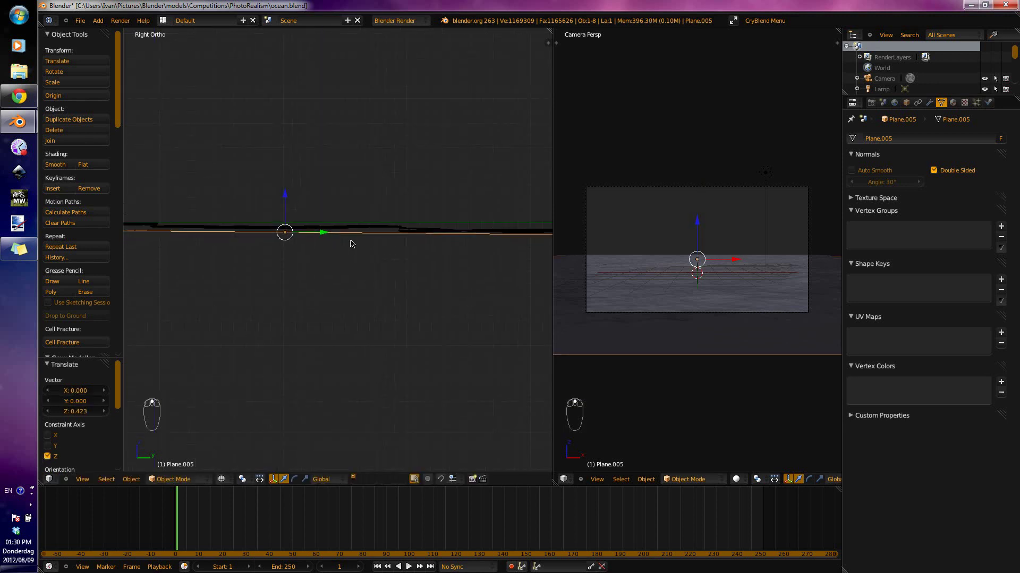
pyautogui.keyDown('shift'); pyautogui.scroll(1, 308, 266); pyautogui.keyUp('shift')
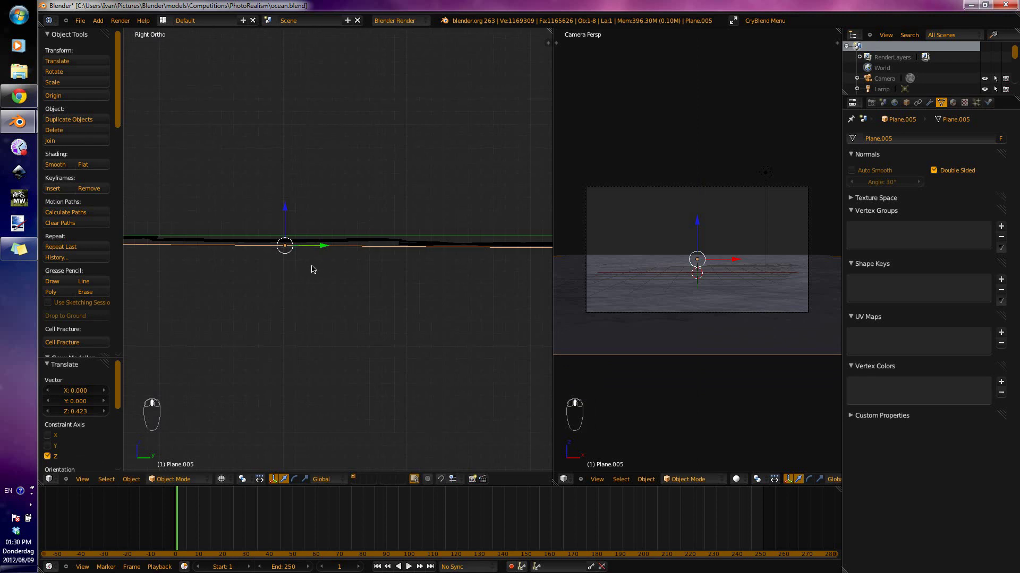
pyautogui.keyDown('ctrl'); pyautogui.scroll(6, 234, 271); pyautogui.keyUp('ctrl')
pyautogui.keyDown('shift'); pyautogui.scroll(2, 235, 271); pyautogui.keyUp('shift')
pyautogui.keyDown('ctrl'); pyautogui.scroll(-5, 518, 257); pyautogui.keyUp('ctrl')
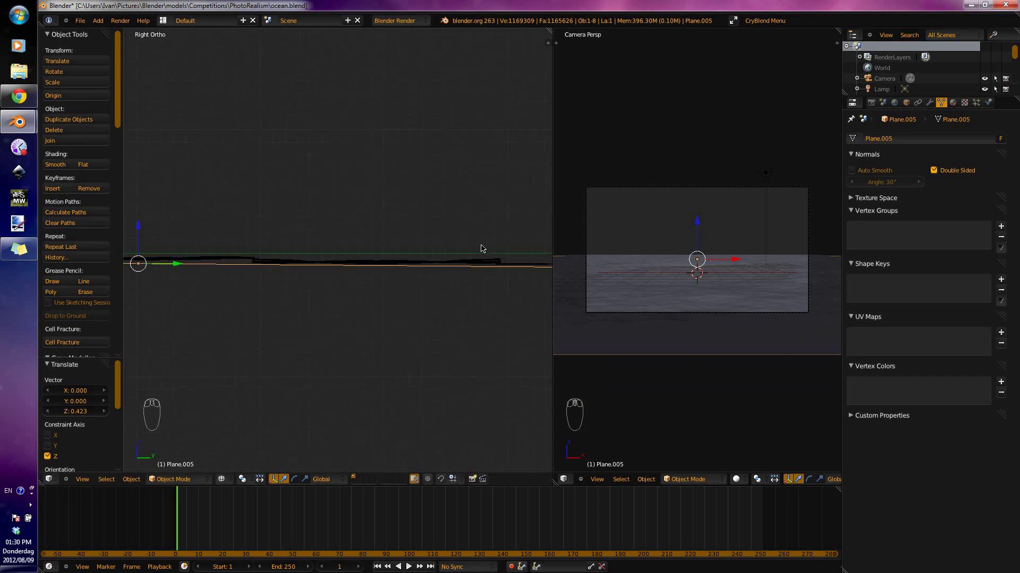
pyautogui.keyDown('shift'); pyautogui.scroll(-2, 480, 246); pyautogui.keyUp('shift')
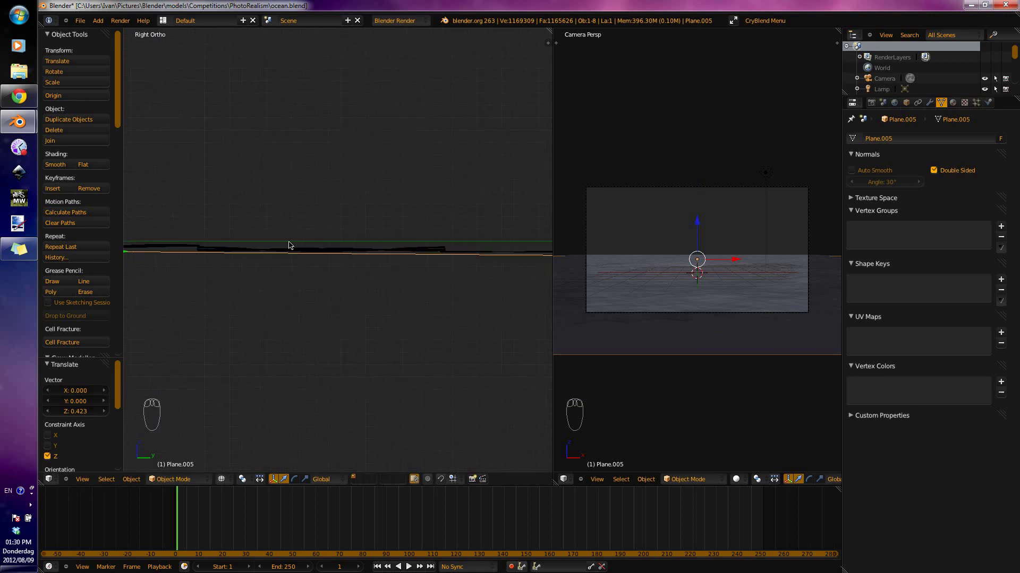
pyautogui.keyDown('ctrl'); pyautogui.scroll(3, 403, 245); pyautogui.keyUp('ctrl')
pyautogui.keyDown('ctrl'); pyautogui.scroll(5, 411, 245); pyautogui.keyUp('ctrl')
pyautogui.keyDown('ctrl'); pyautogui.scroll(-10, 346, 247); pyautogui.keyUp('ctrl')
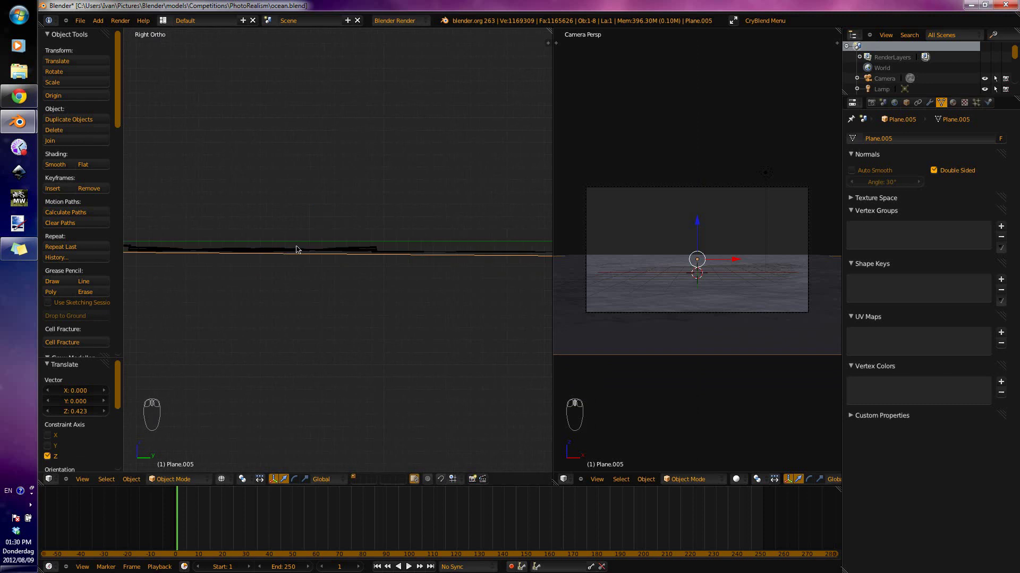
pyautogui.keyDown('shift'); pyautogui.scroll(1, 359, 248); pyautogui.keyUp('shift')
pyautogui.keyDown('ctrl'); pyautogui.scroll(6, 360, 248); pyautogui.keyUp('ctrl')
pyautogui.keyDown('shift'); pyautogui.scroll(2, 391, 266); pyautogui.keyUp('shift')
pyautogui.keyDown('ctrl'); pyautogui.scroll(3, 498, 268); pyautogui.keyUp('ctrl')
pyautogui.keyDown('shift'); pyautogui.moveTo(497, 268); pyautogui.dragTo(282, 276, button='middle'); pyautogui.keyUp('shift')
pyautogui.keyDown('ctrl'); pyautogui.scroll(5, 319, 274); pyautogui.keyUp('ctrl')
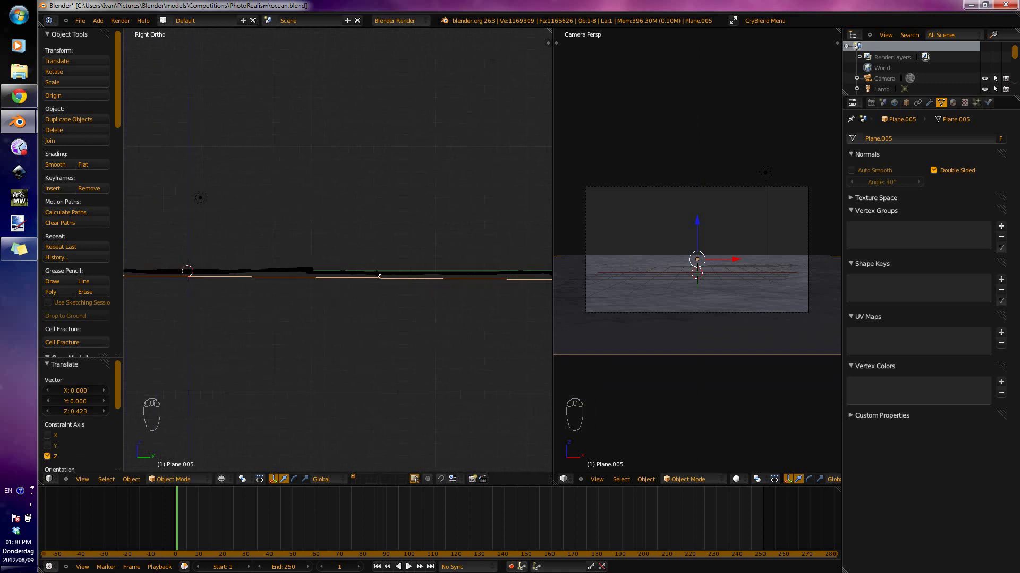
pyautogui.keyDown('shift'); pyautogui.scroll(-1, 403, 273); pyautogui.keyUp('shift')
pyautogui.keyDown('ctrl'); pyautogui.scroll(4, 476, 266); pyautogui.keyUp('ctrl')
pyautogui.keyDown('shift'); pyautogui.scroll(-1, 409, 232); pyautogui.keyUp('shift')
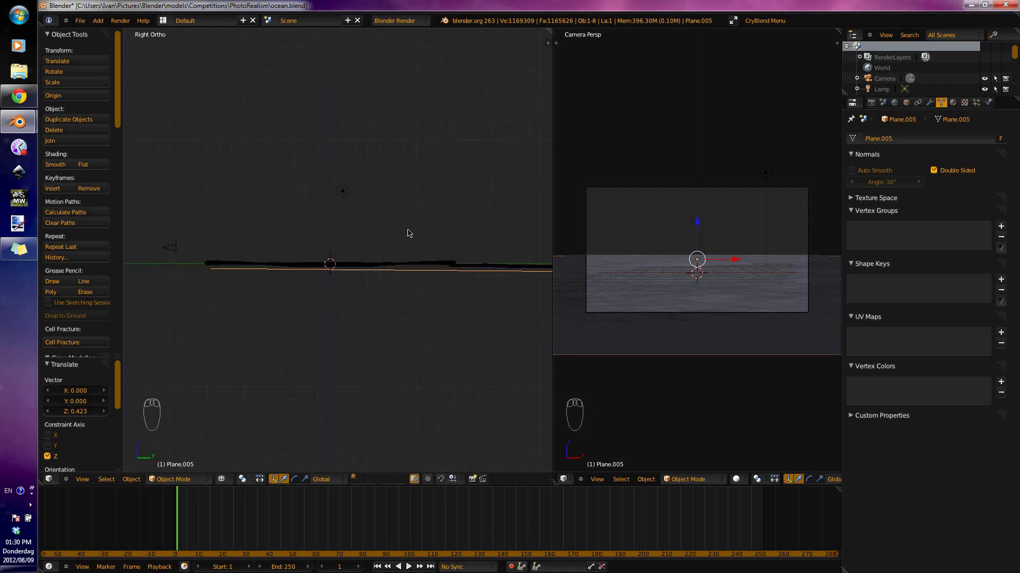
pyautogui.hotkey('ctrl', 's')
pyautogui.click(379, 206)
# Enlarge the plane slightly by 1.016 and save the file again.
pyautogui.press('s')
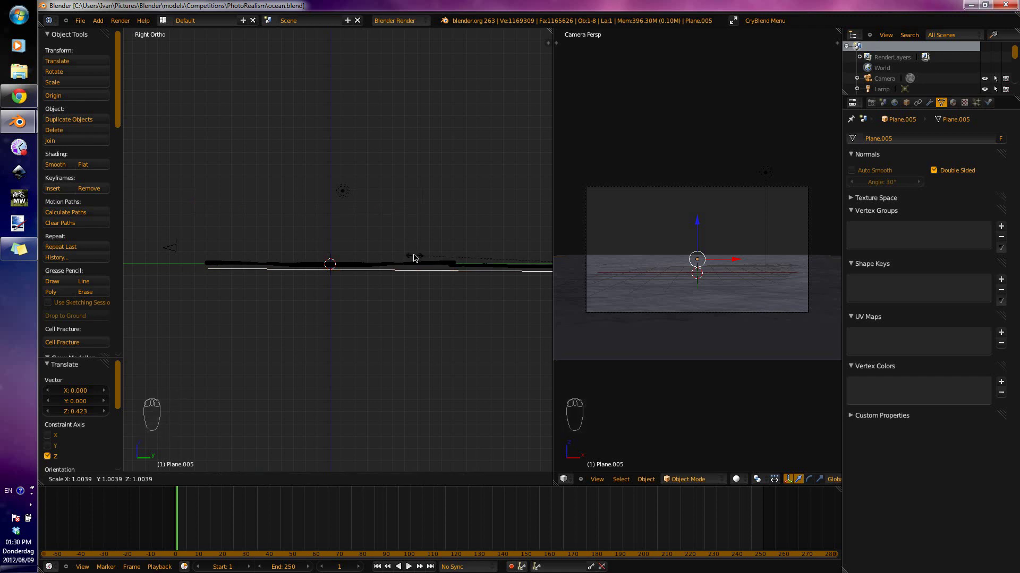
pyautogui.click(412, 258)
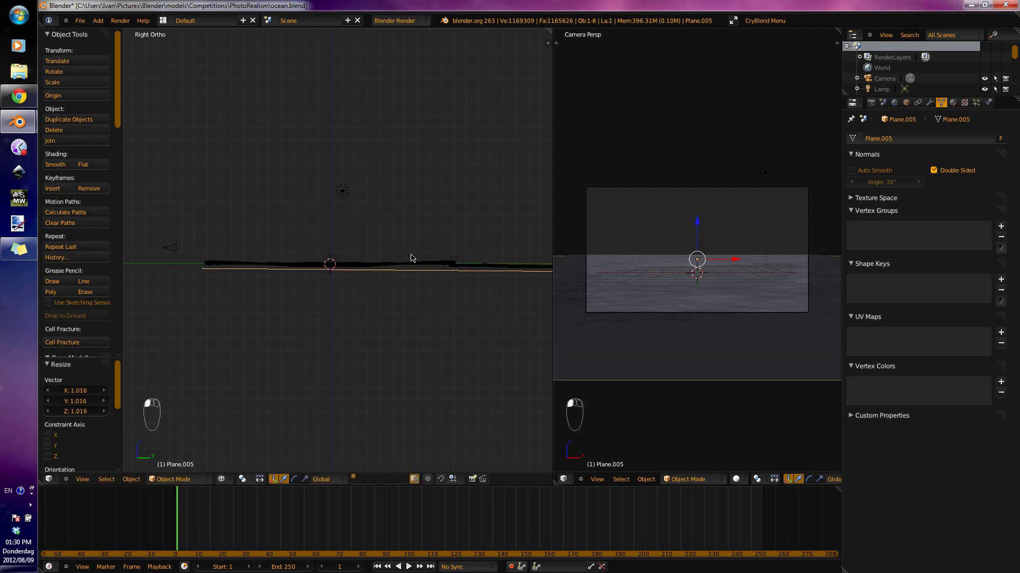
pyautogui.hotkey('ctrl', 's')
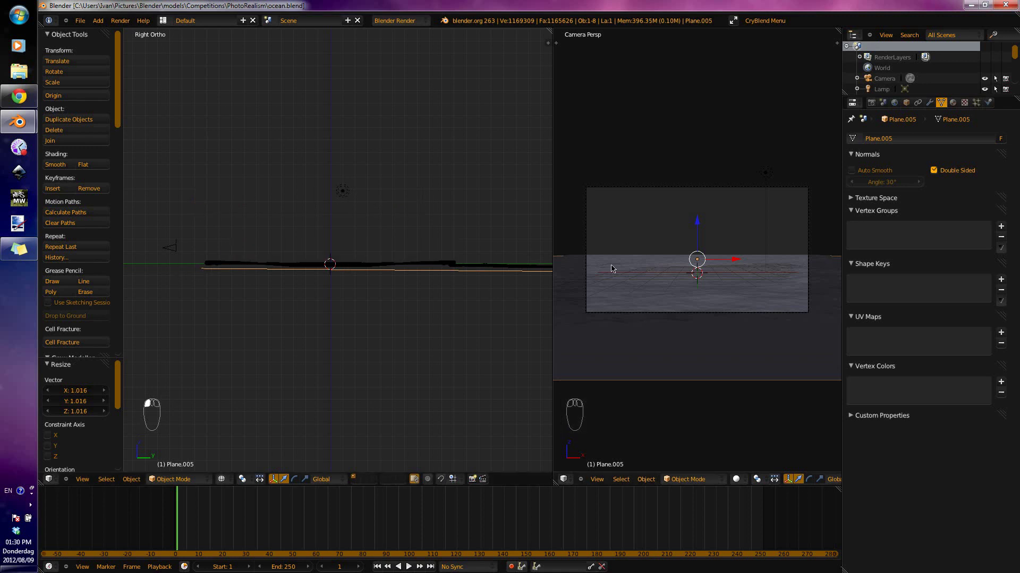
# Switch the render engine to Cycles and change the lamp to an Area light.
pyautogui.click(396, 20)
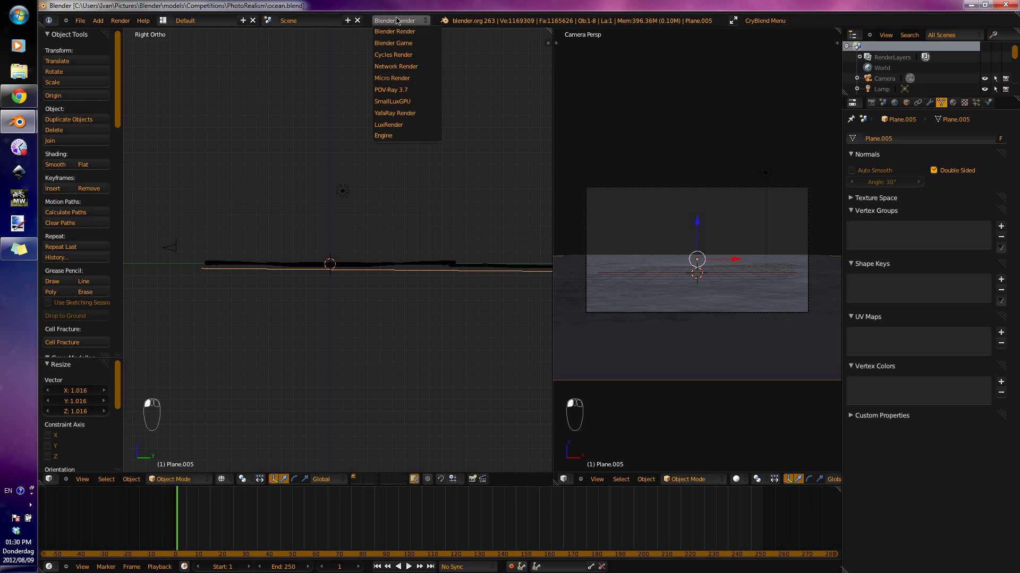
pyautogui.click(396, 54)
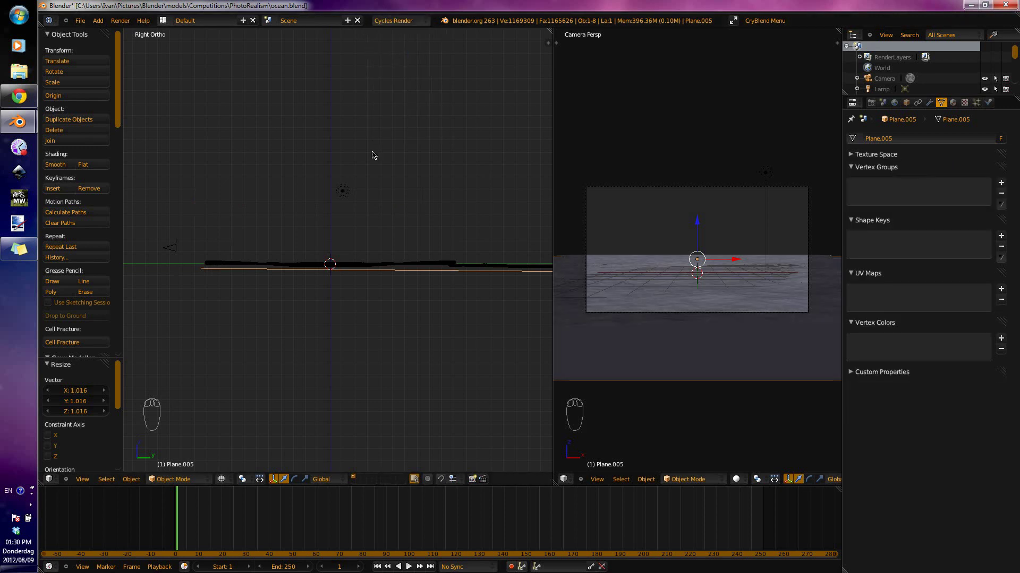
pyautogui.rightClick(347, 192)
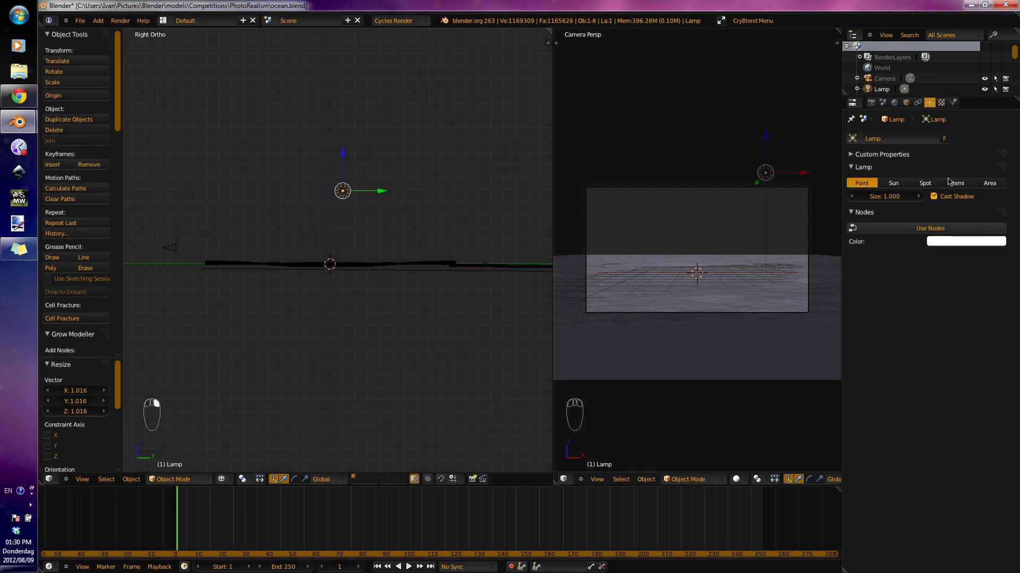
pyautogui.click(988, 183)
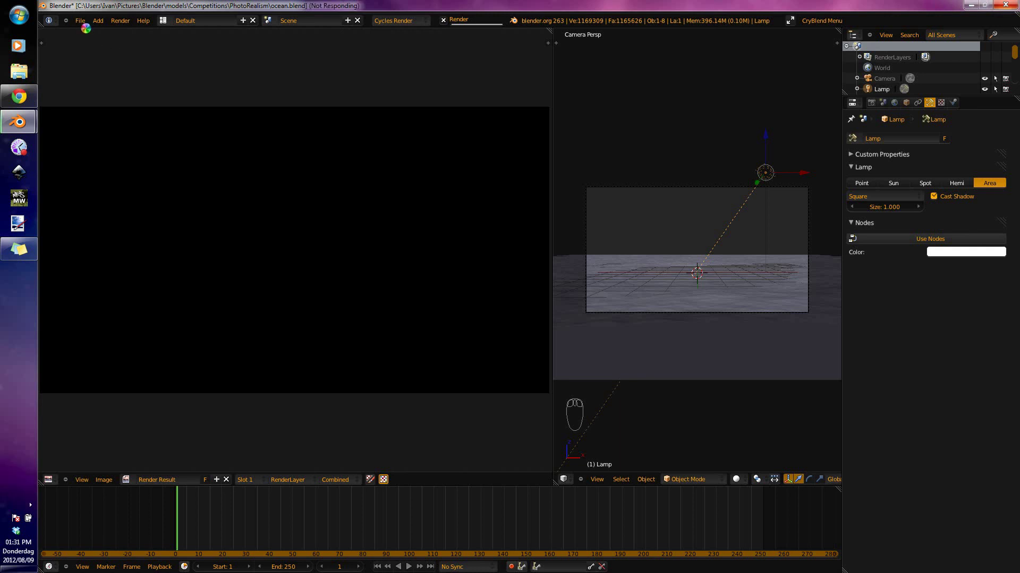
# Save ocean.blend from the File menu.
pyautogui.click(82, 23)
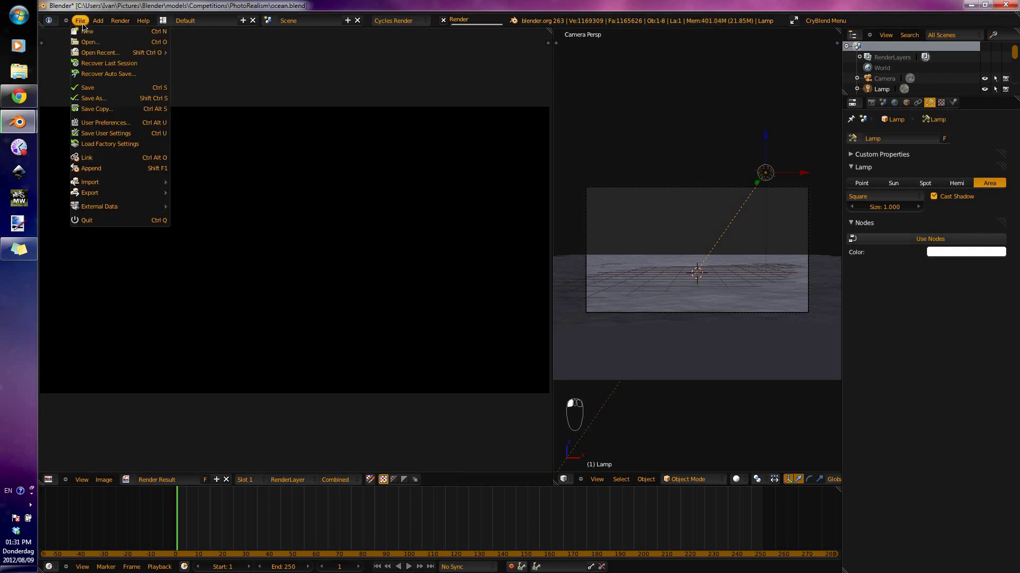
pyautogui.click(106, 89)
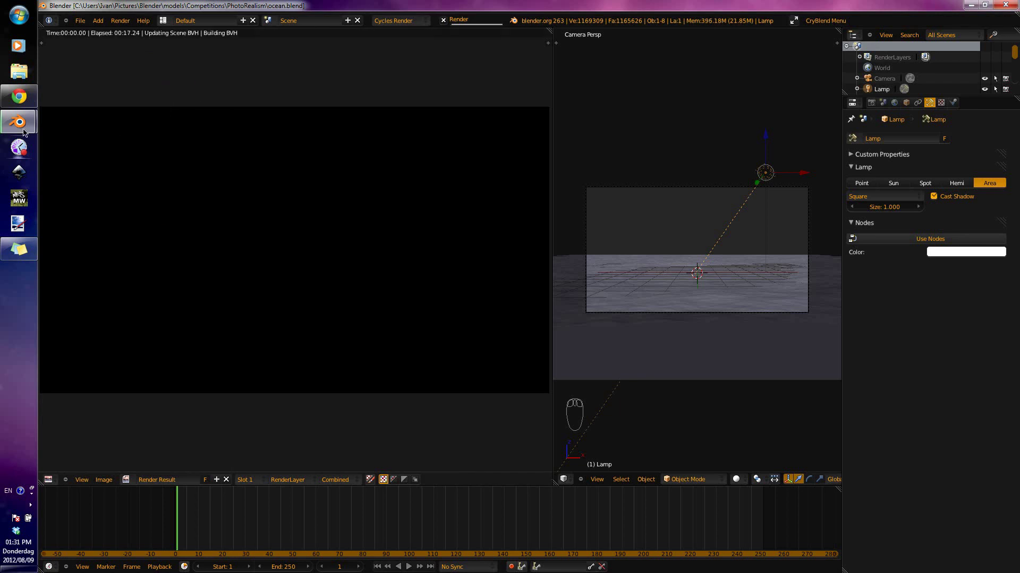
# In sea.blend, show the oceanHD.png reference in the UV/Image Editor, then minimize it to reveal ocean.blend.
pyautogui.moveTo(19, 122)
pyautogui.click(87, 91)
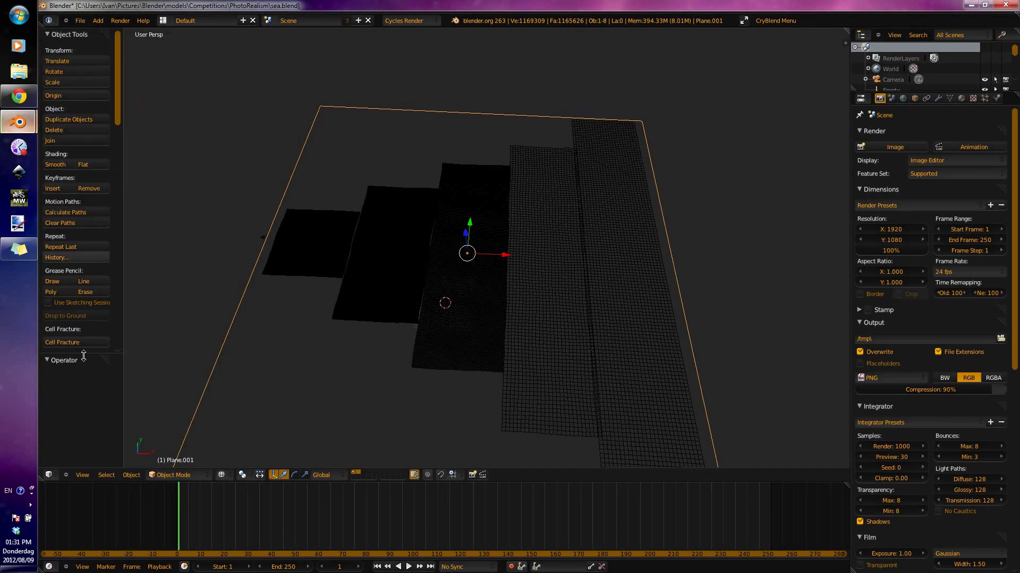
pyautogui.click(52, 475)
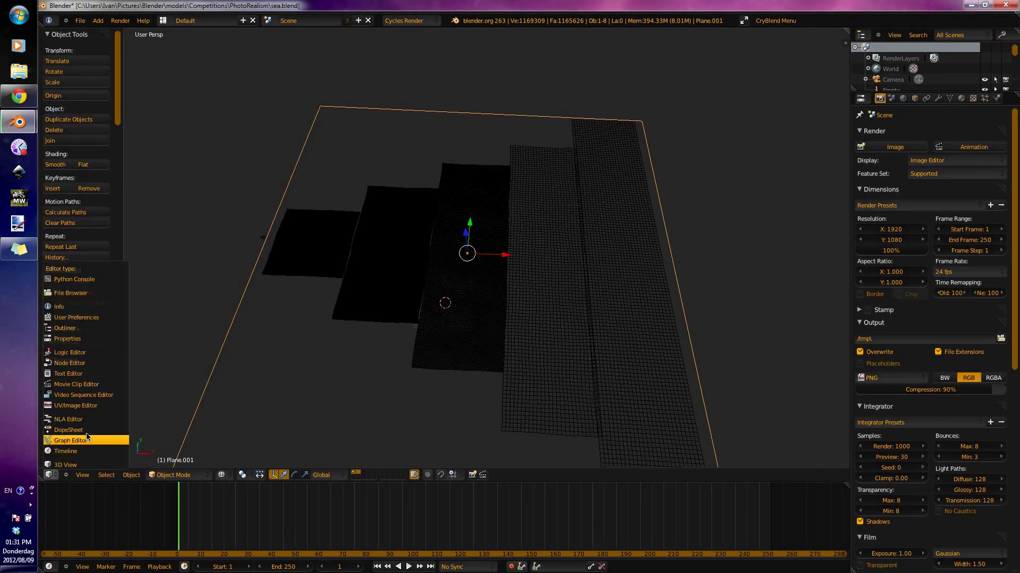
pyautogui.click(75, 405)
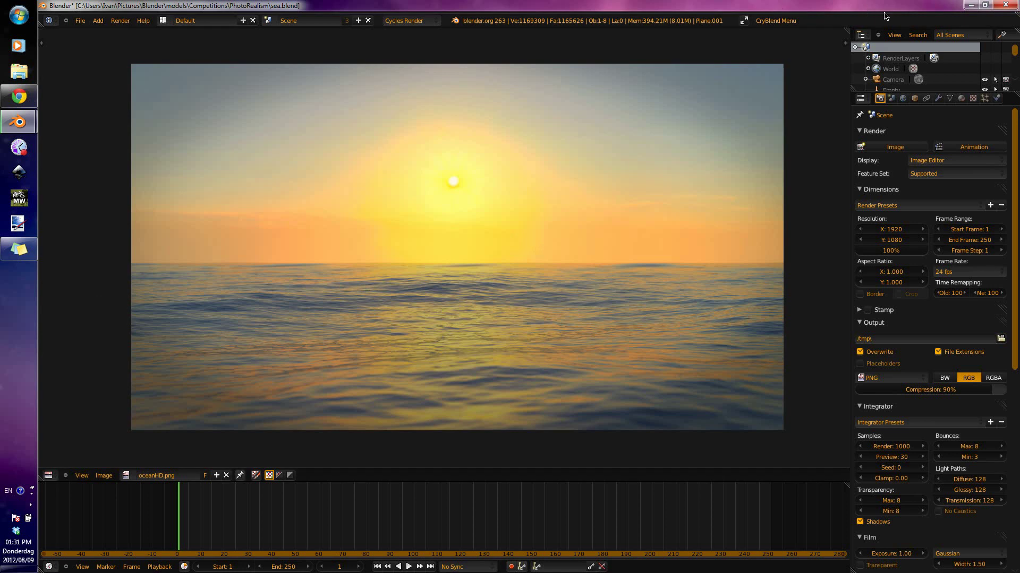
pyautogui.click(971, 5)
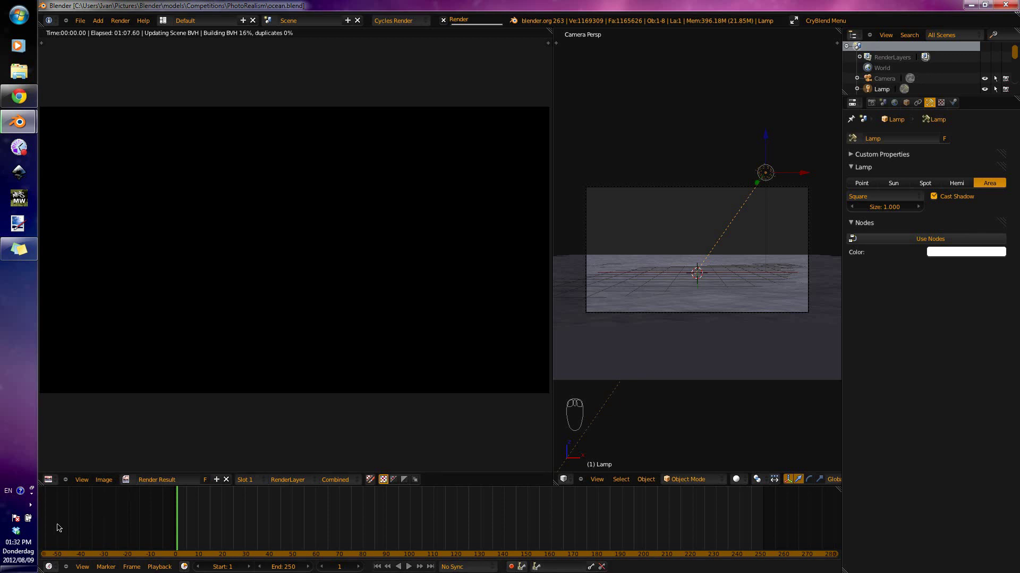
# Pause and resume the screen recorder from the system tray while the Cycles render completes.
pyautogui.click(30, 505)
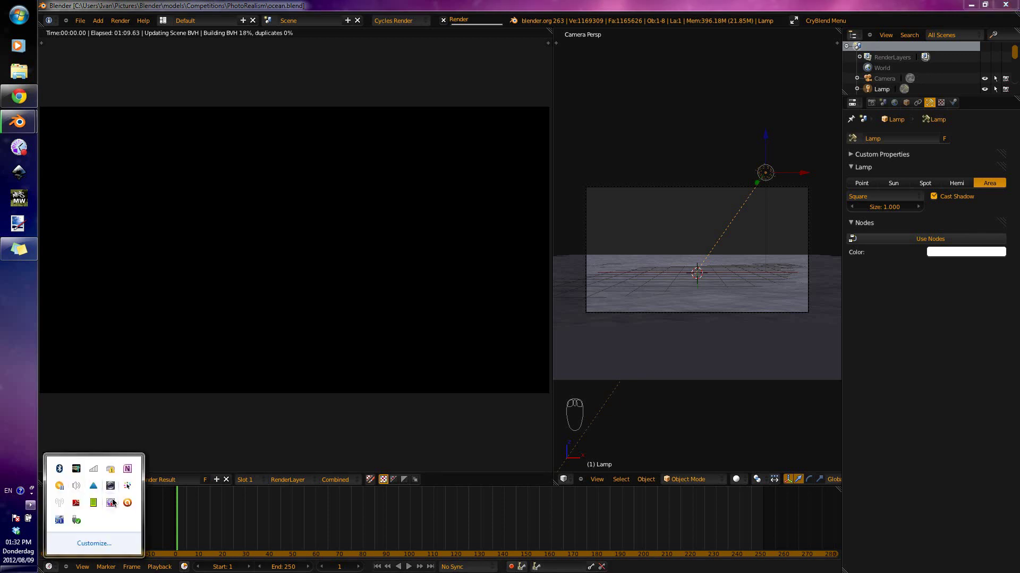
pyautogui.rightClick(111, 503)
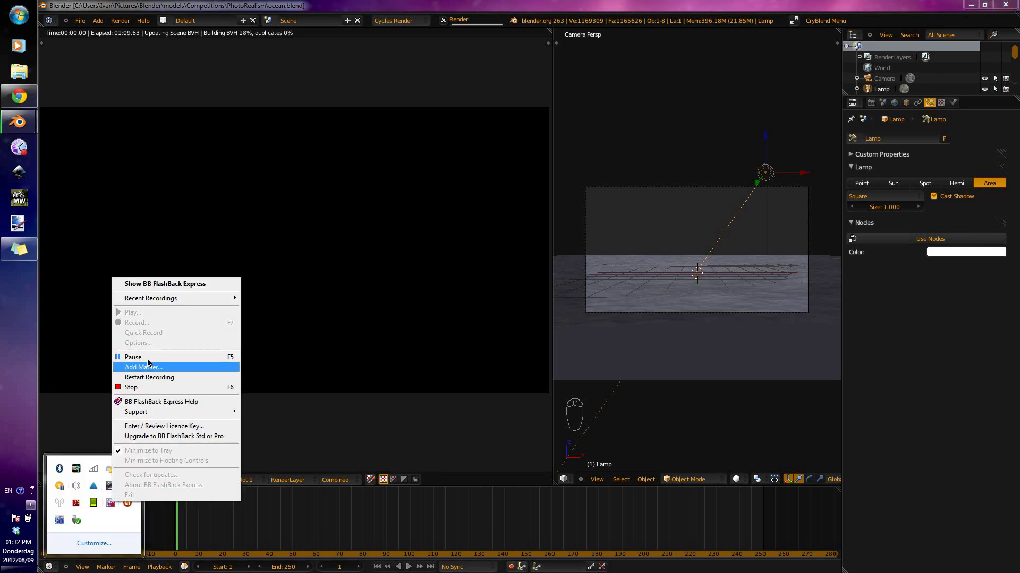
pyautogui.click(148, 357)
pyautogui.click(148, 356)
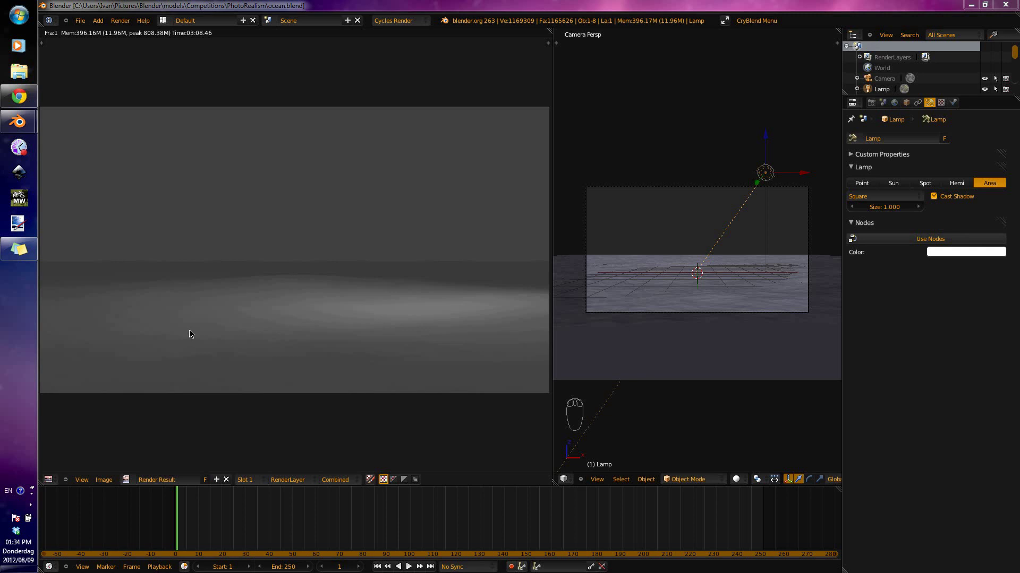
# Enable world Ambient Occlusion and raise the world colour from 0.05088 to light grey 0.627.
pyautogui.click(896, 104)
pyautogui.click(864, 200)
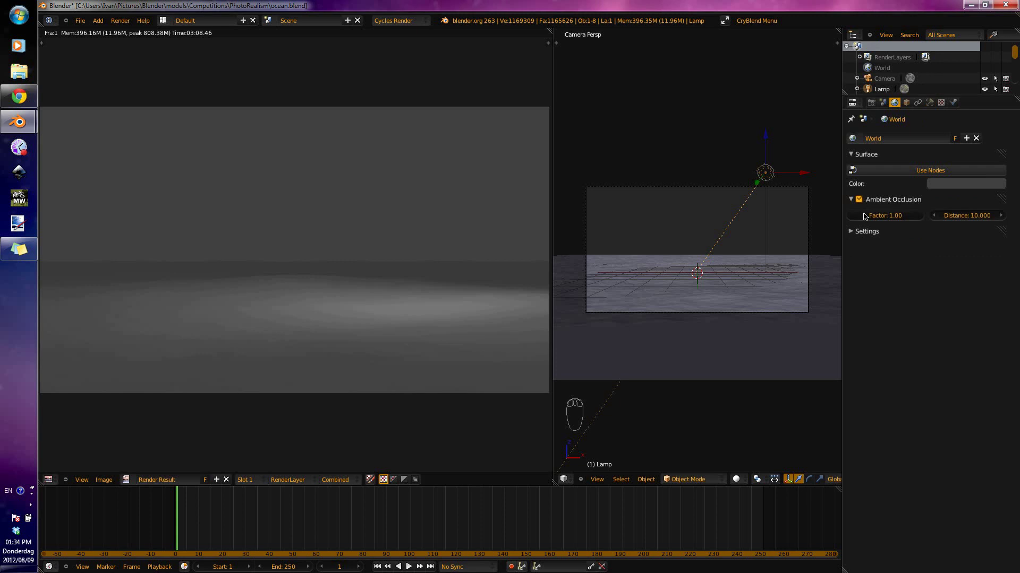
pyautogui.click(447, 21)
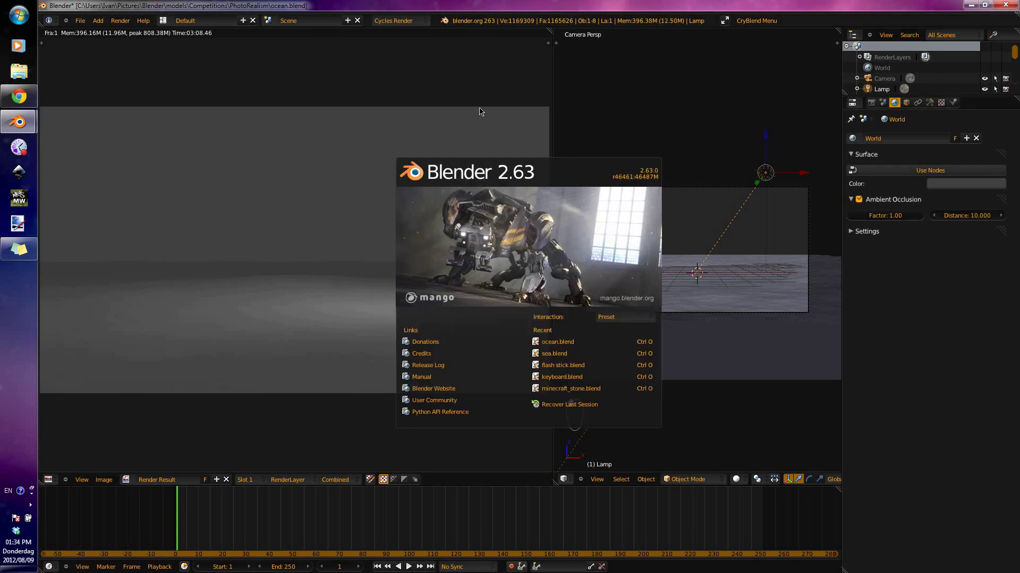
pyautogui.click(520, 200)
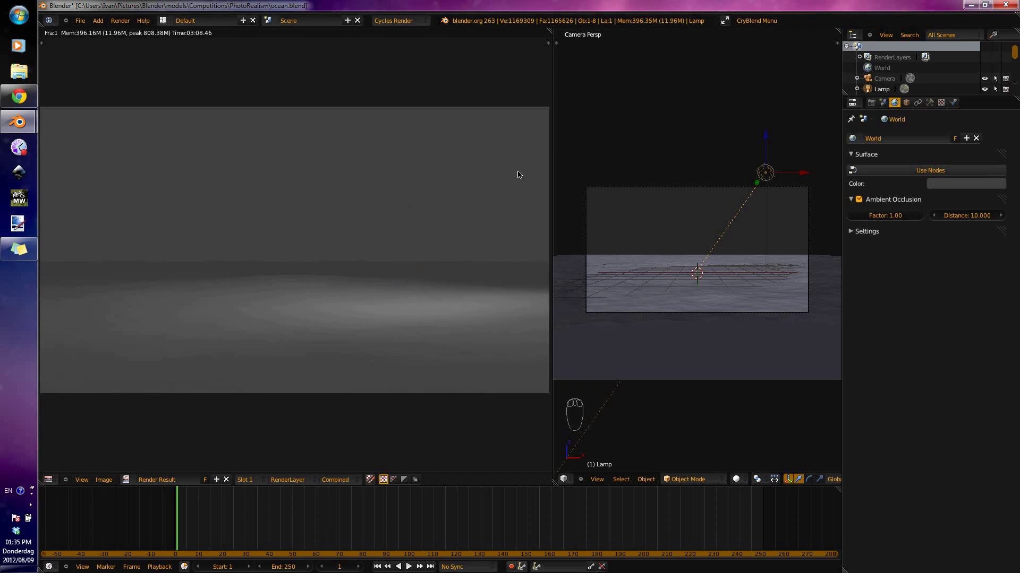
pyautogui.click(944, 186)
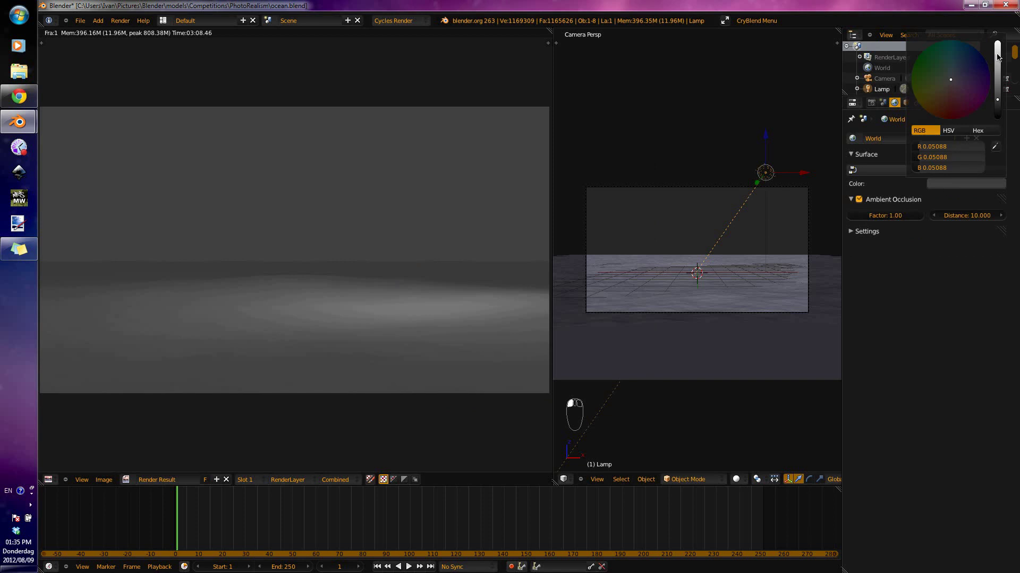
pyautogui.moveTo(998, 58); pyautogui.dragTo(996, 53)
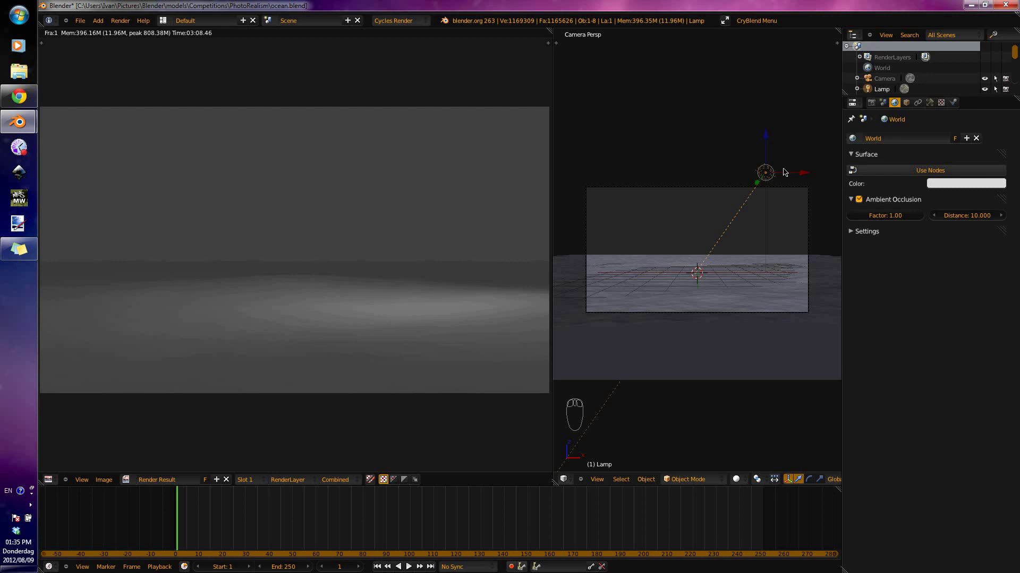
# Delete the lamp and save ocean.blend.
pyautogui.press('x')
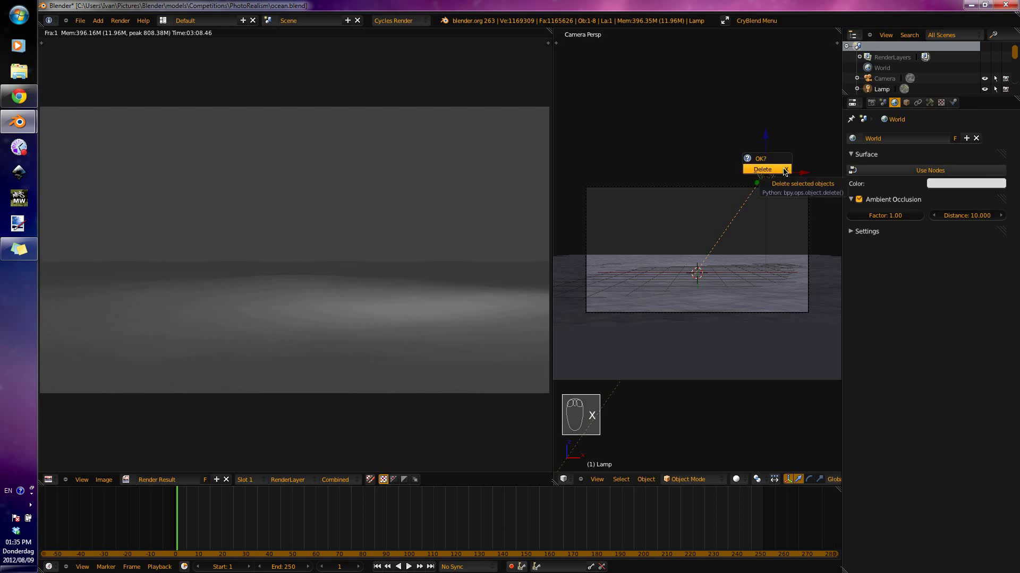
pyautogui.click(785, 172)
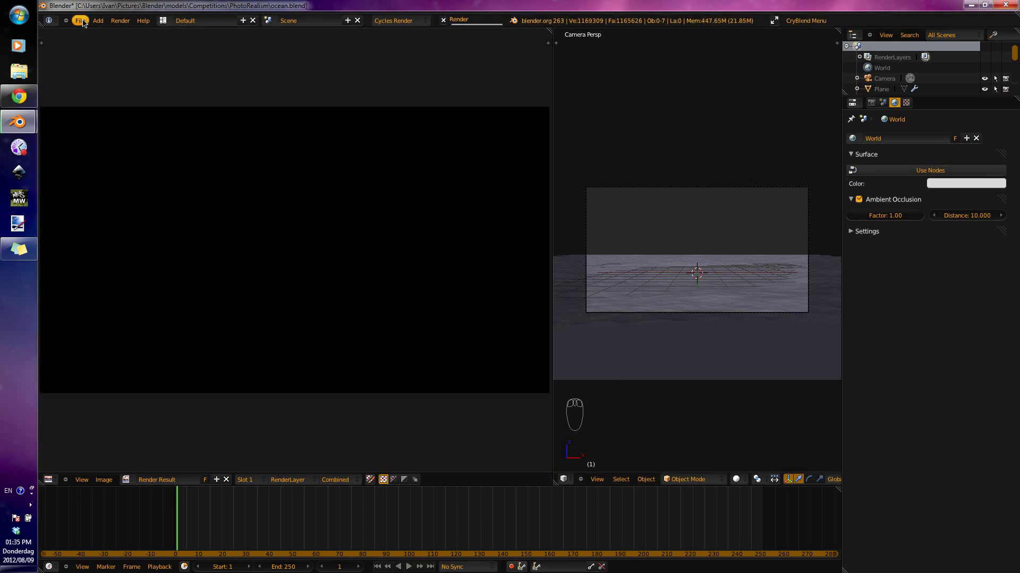
pyautogui.click(82, 21)
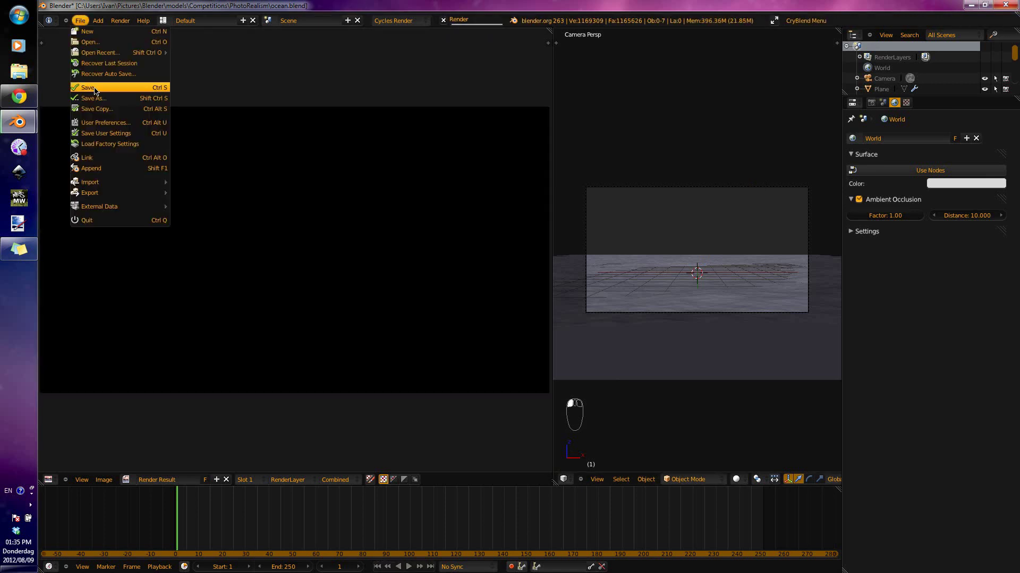
pyautogui.click(94, 88)
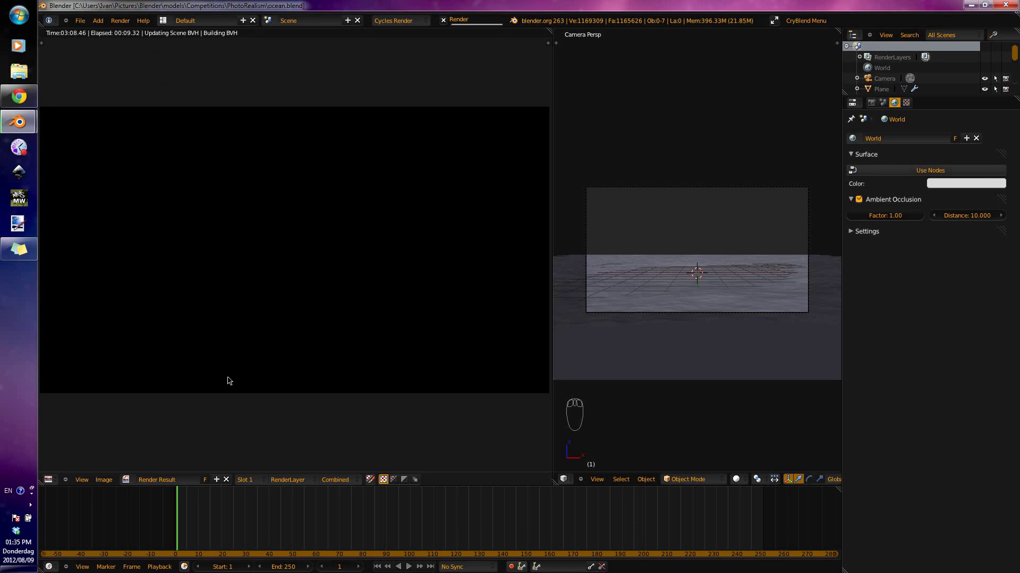
# Pause the screen recorder from the system tray while the new render runs.
pyautogui.click(30, 505)
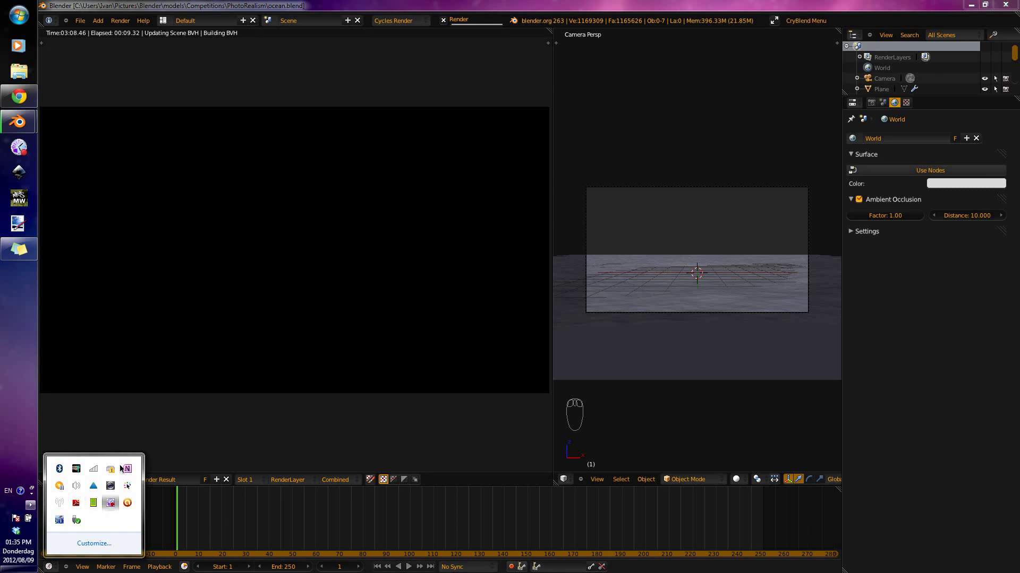
pyautogui.rightClick(126, 479)
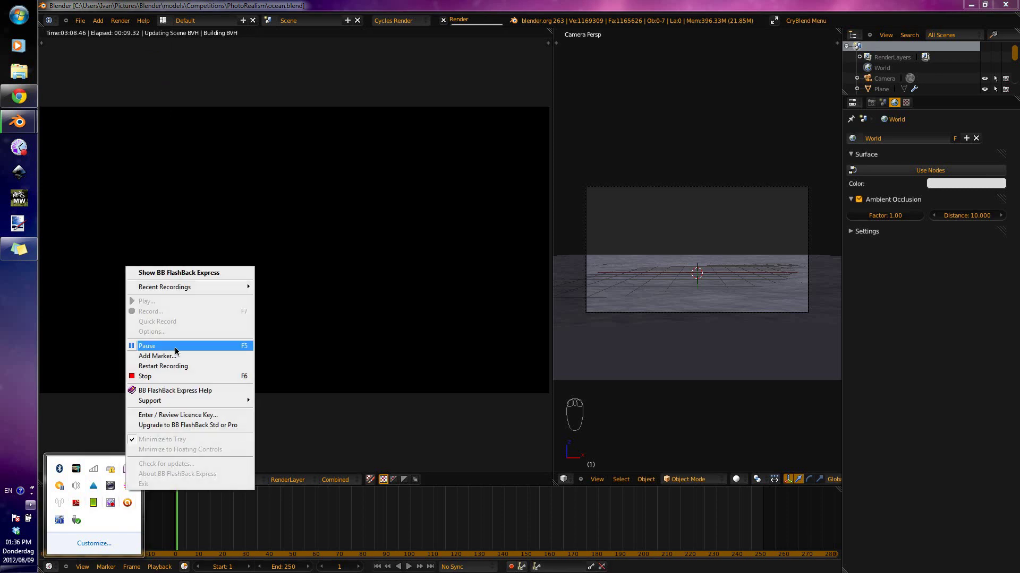
pyautogui.click(159, 346)
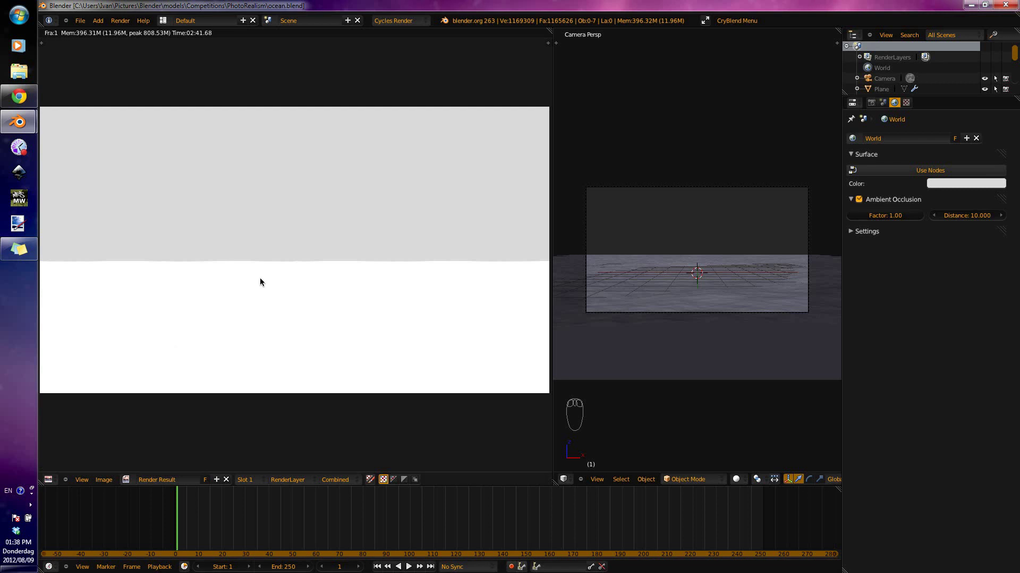
# Leave the render result with F11 and orbit the User Ortho view across the stepped ocean tiles.
pyautogui.press('F11')
pyautogui.moveTo(311, 261); pyautogui.dragTo(397, 240, button='middle')
pyautogui.scroll(-2, 411, 254)
pyautogui.moveTo(430, 304); pyautogui.dragTo(375, 295, button='middle')
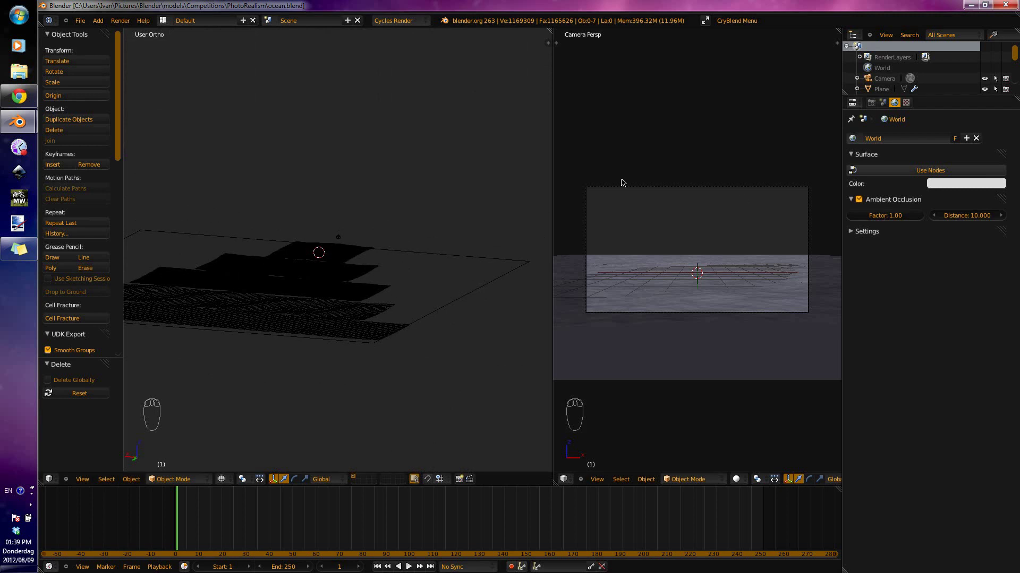
# Set the world ambient occlusion factor to 0.70 and save ocean.blend with Ctrl+S.
pyautogui.moveTo(412, 253); pyautogui.dragTo(380, 287, button='middle')
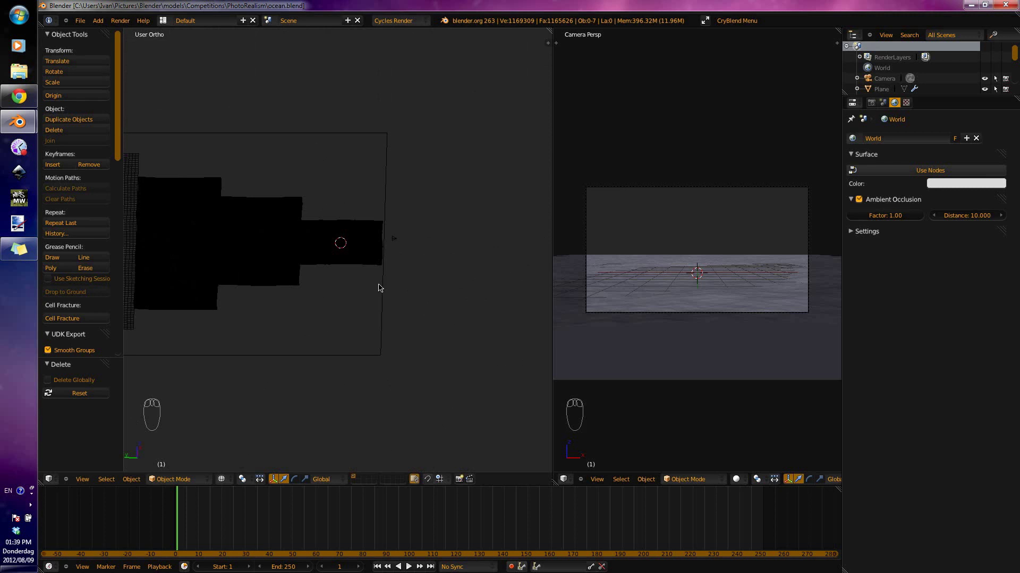
pyautogui.click(31, 503)
pyautogui.click(884, 215)
pyautogui.write('.7')
pyautogui.press('Return')
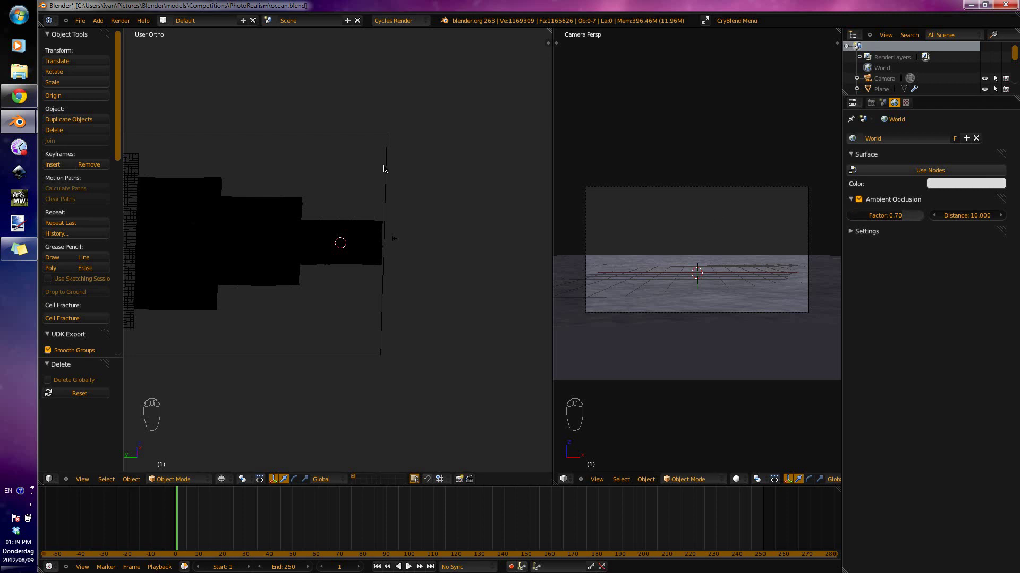
pyautogui.hotkey('ctrl', 's')
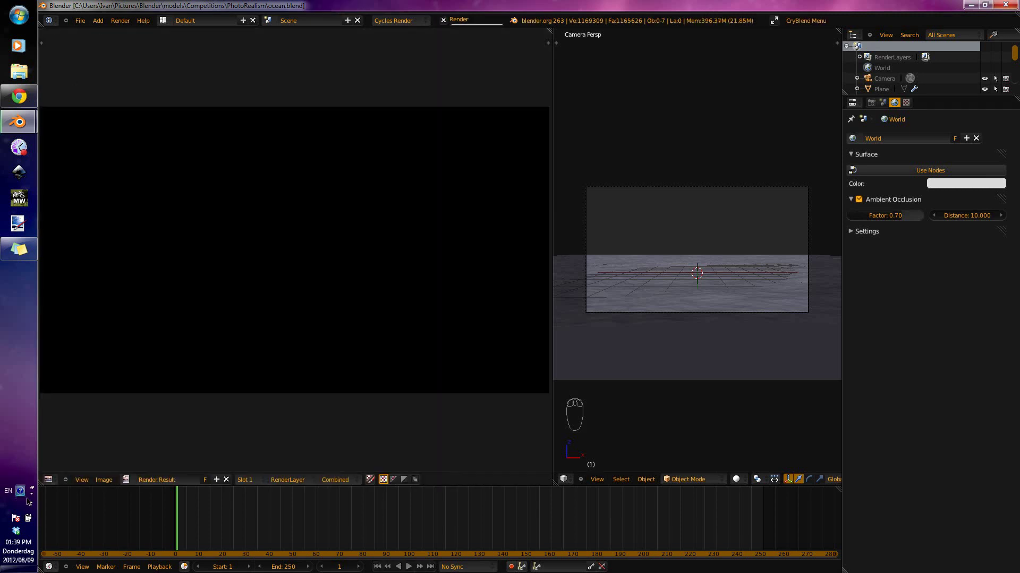
# Pause the screen recorder during the render, then pan and zoom the finished render image.
pyautogui.click(30, 505)
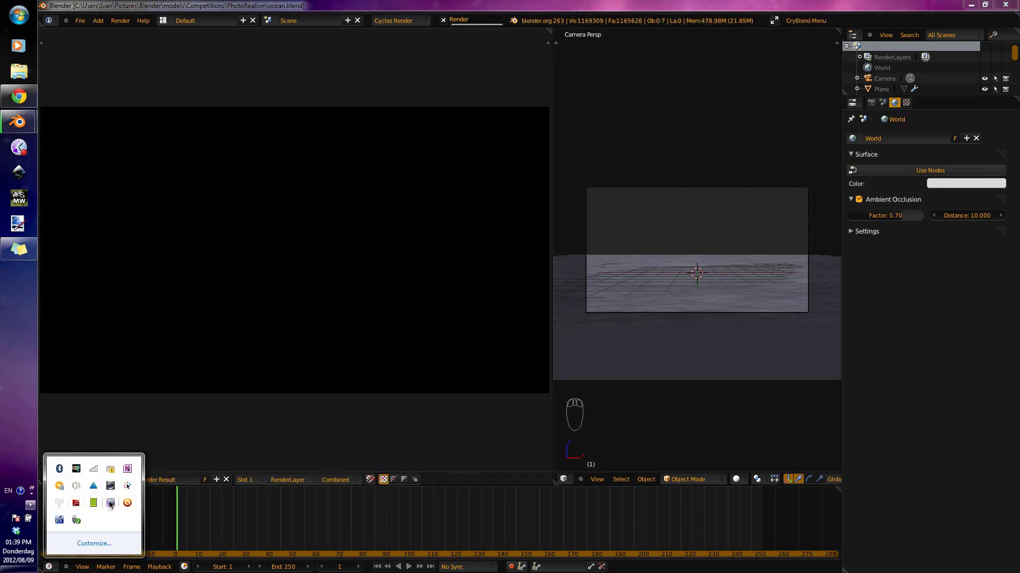
pyautogui.rightClick(114, 502)
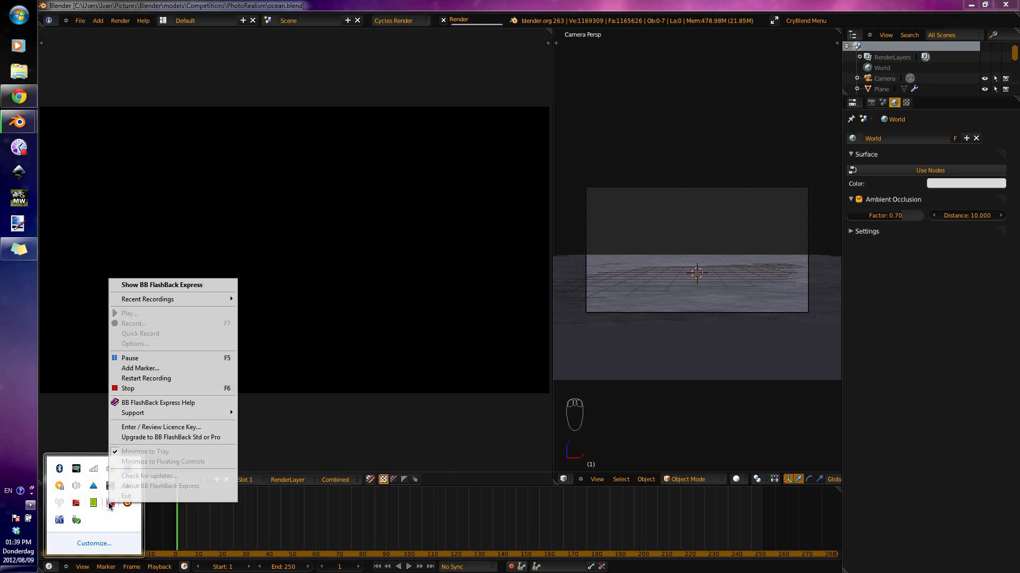
pyautogui.click(143, 359)
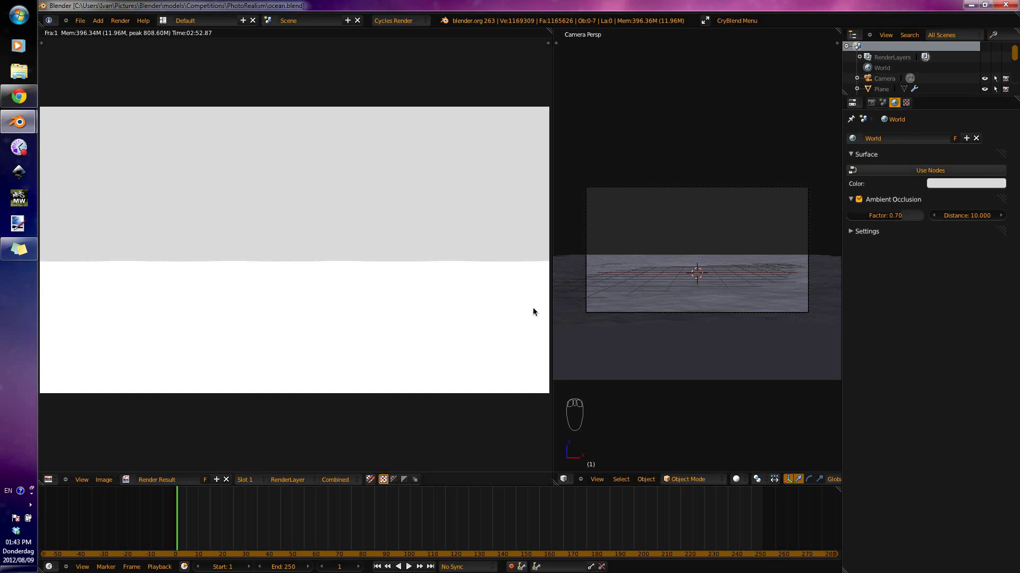
pyautogui.moveTo(525, 305); pyautogui.dragTo(532, 298, button='middle')
pyautogui.scroll(1, 531, 298)
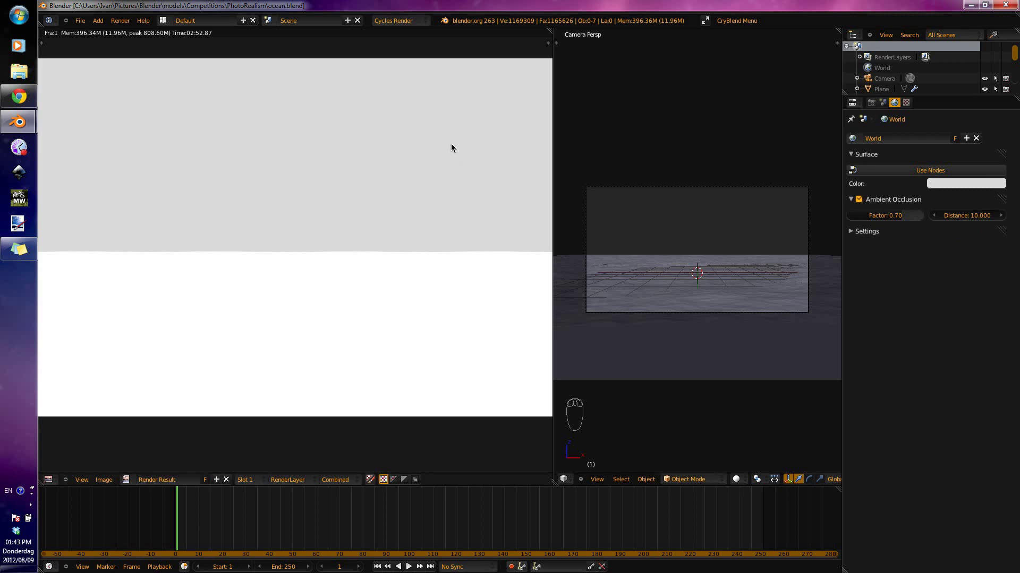
pyautogui.scroll(-1, 466, 192)
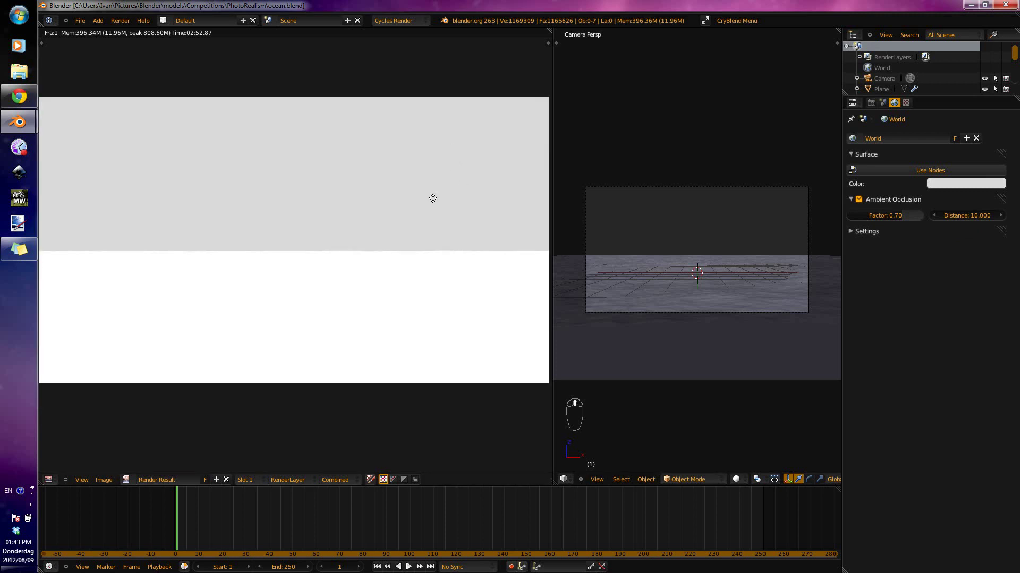
pyautogui.moveTo(431, 194); pyautogui.dragTo(459, 198, button='middle')
pyautogui.scroll(-1, 432, 198)
pyautogui.moveTo(432, 262)
pyautogui.mouseDown(button='middle')
pyautogui.moveTo(428, 245)
pyautogui.moveTo(432, 253)
pyautogui.mouseUp(button='middle')
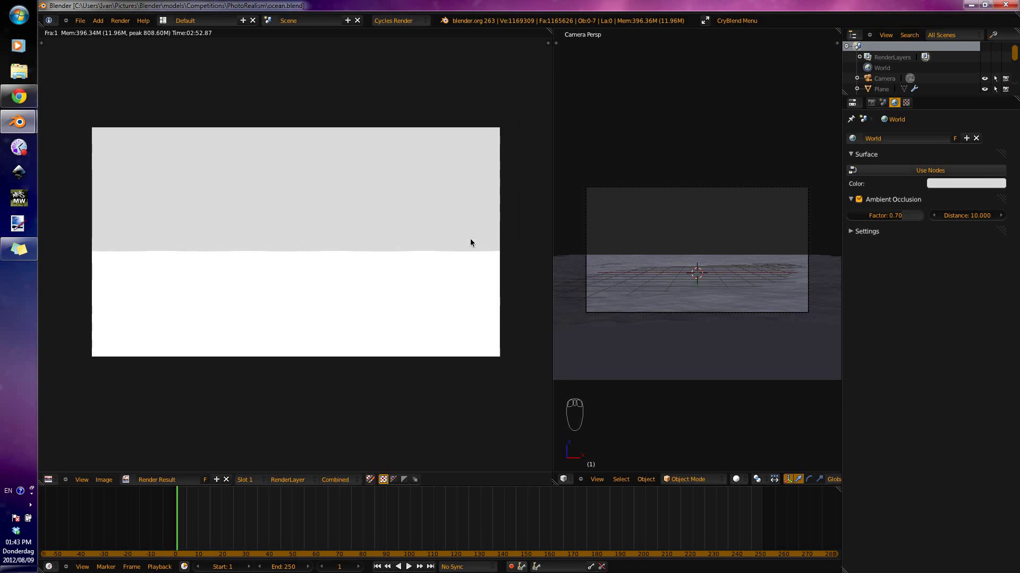
pyautogui.moveTo(470, 239); pyautogui.dragTo(461, 240, button='middle')
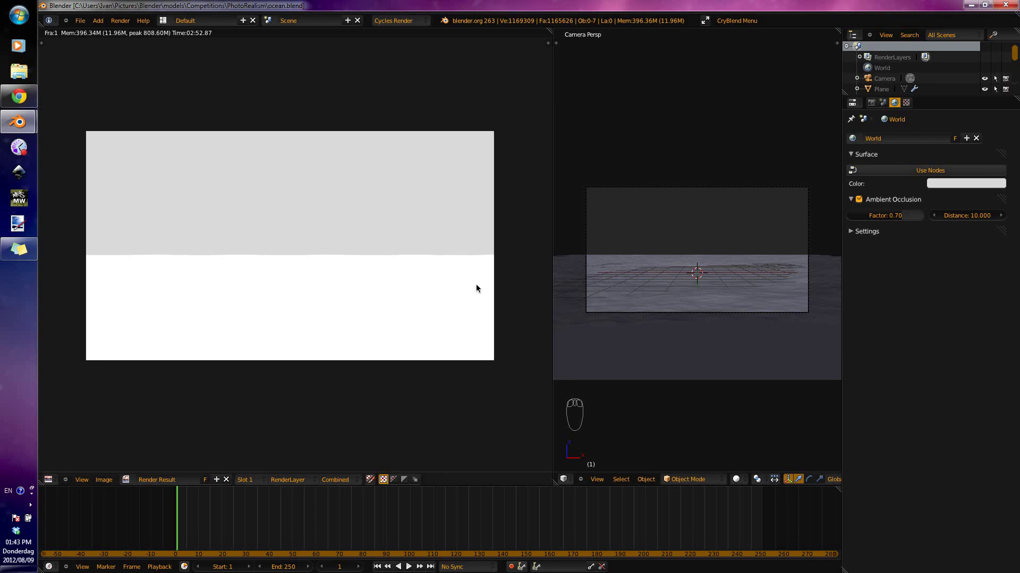